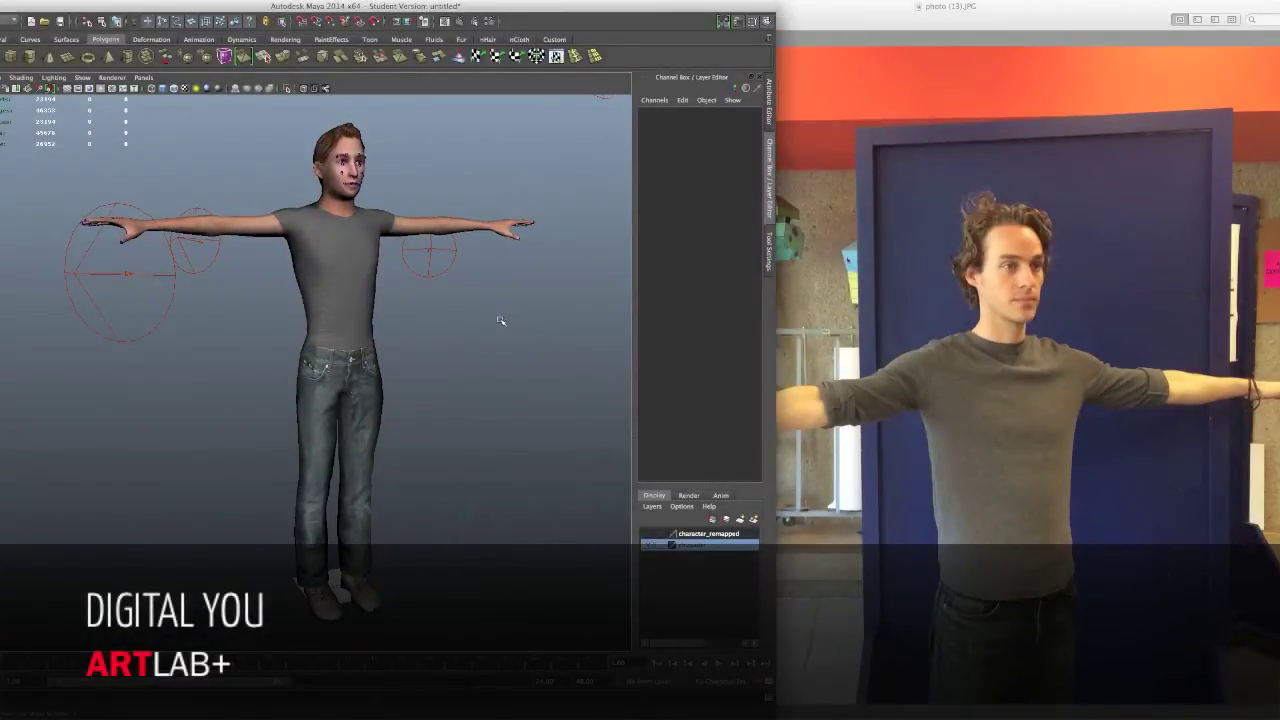
alt+drag(503, 320, 426, 312)
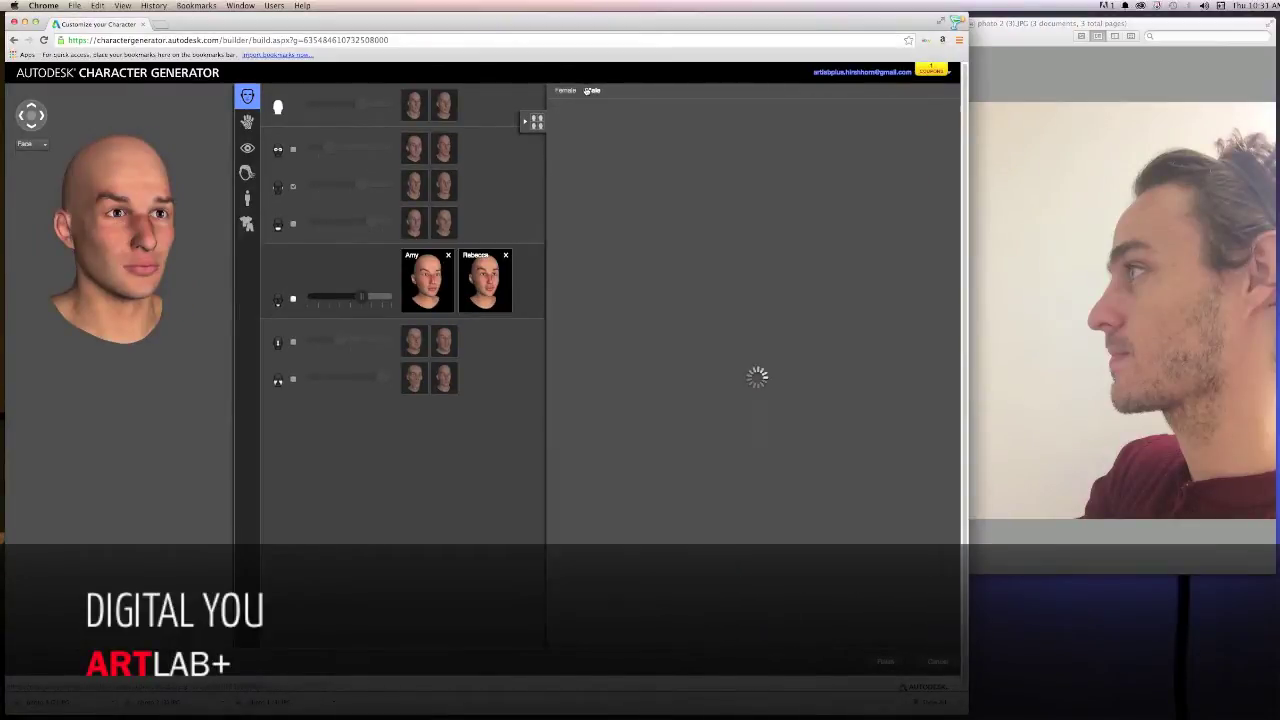
click(410, 343)
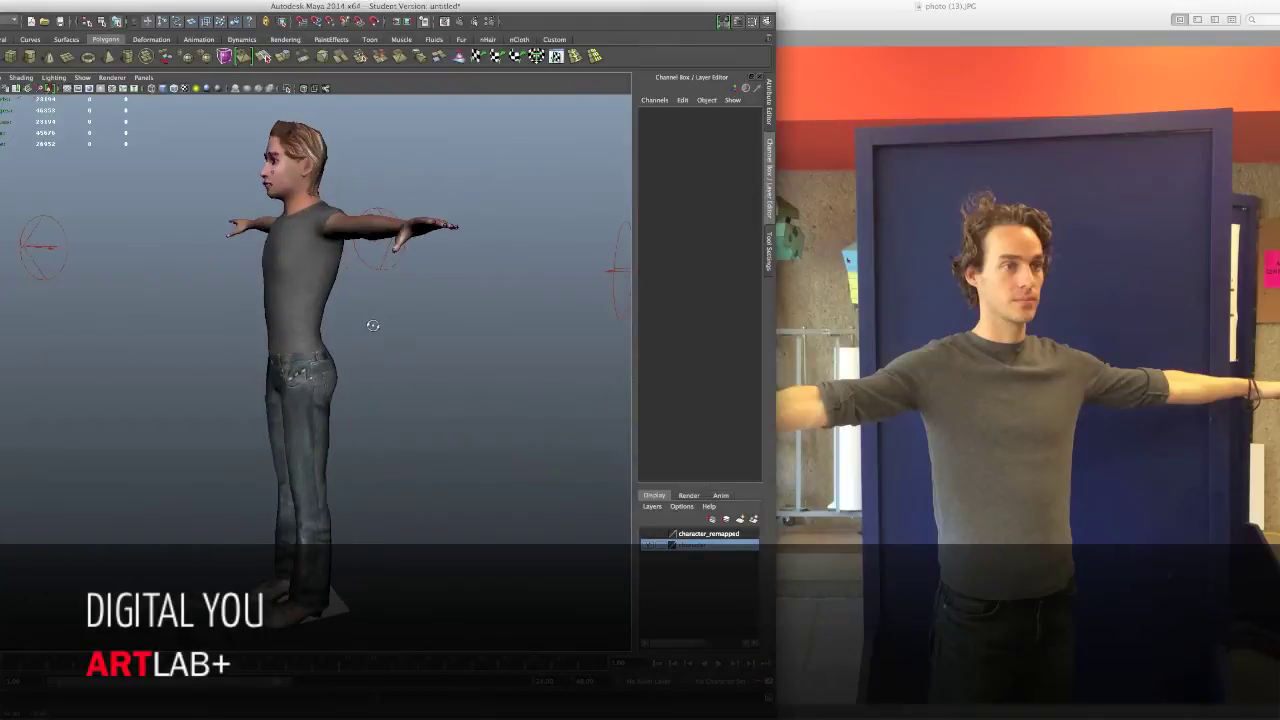
alt+drag(372, 325, 486, 394)
scroll(530, 356, up, 5)
scroll(491, 403, up, 4)
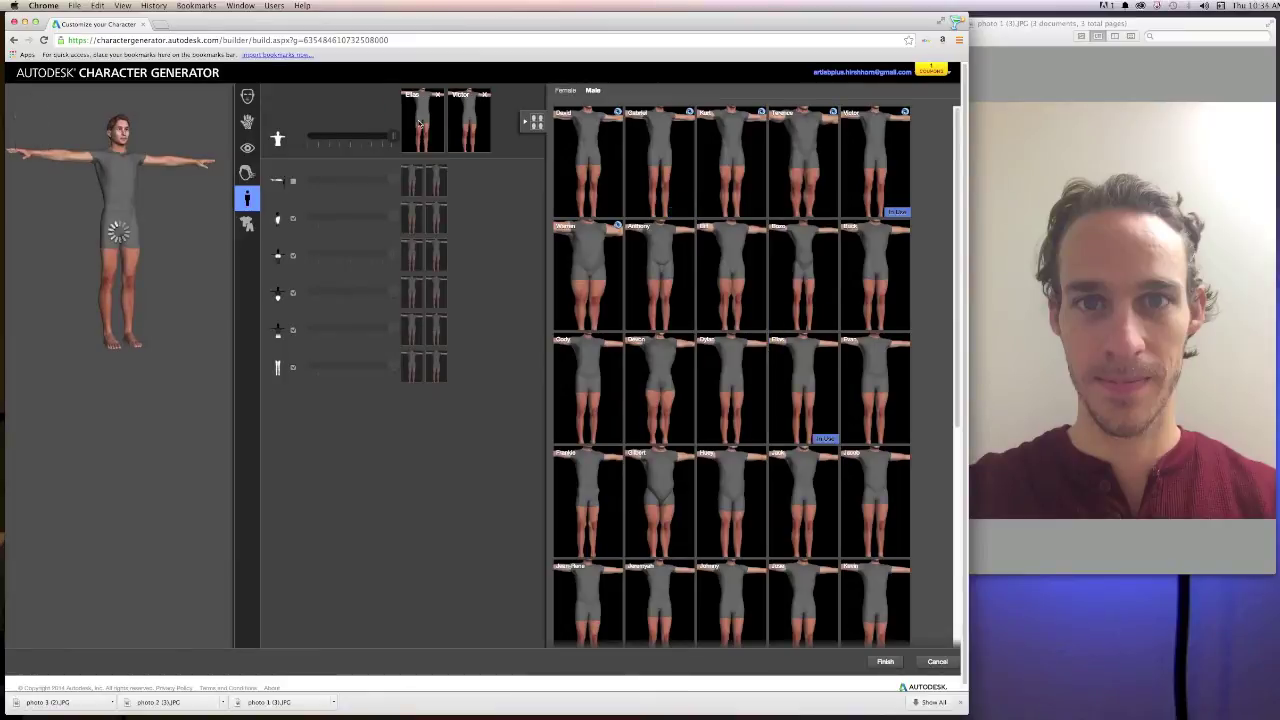
scroll(589, 452, down, 4)
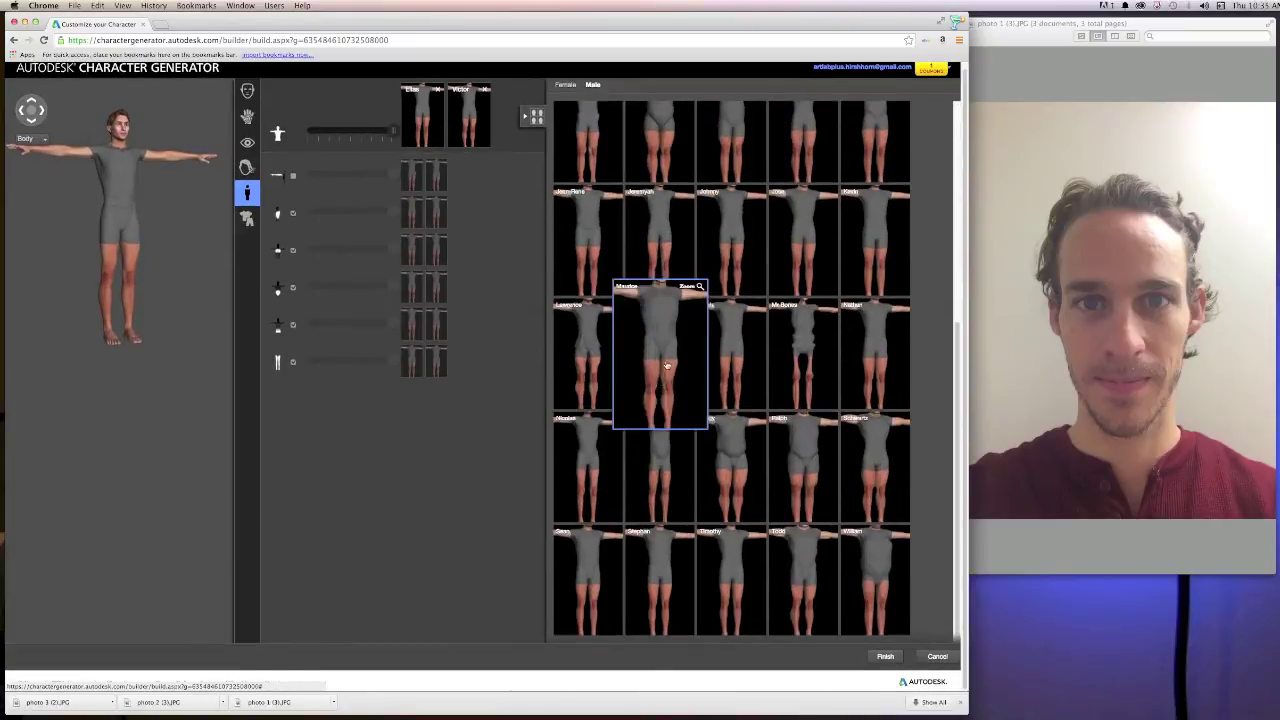
click(560, 90)
drag(840, 280, 425, 362)
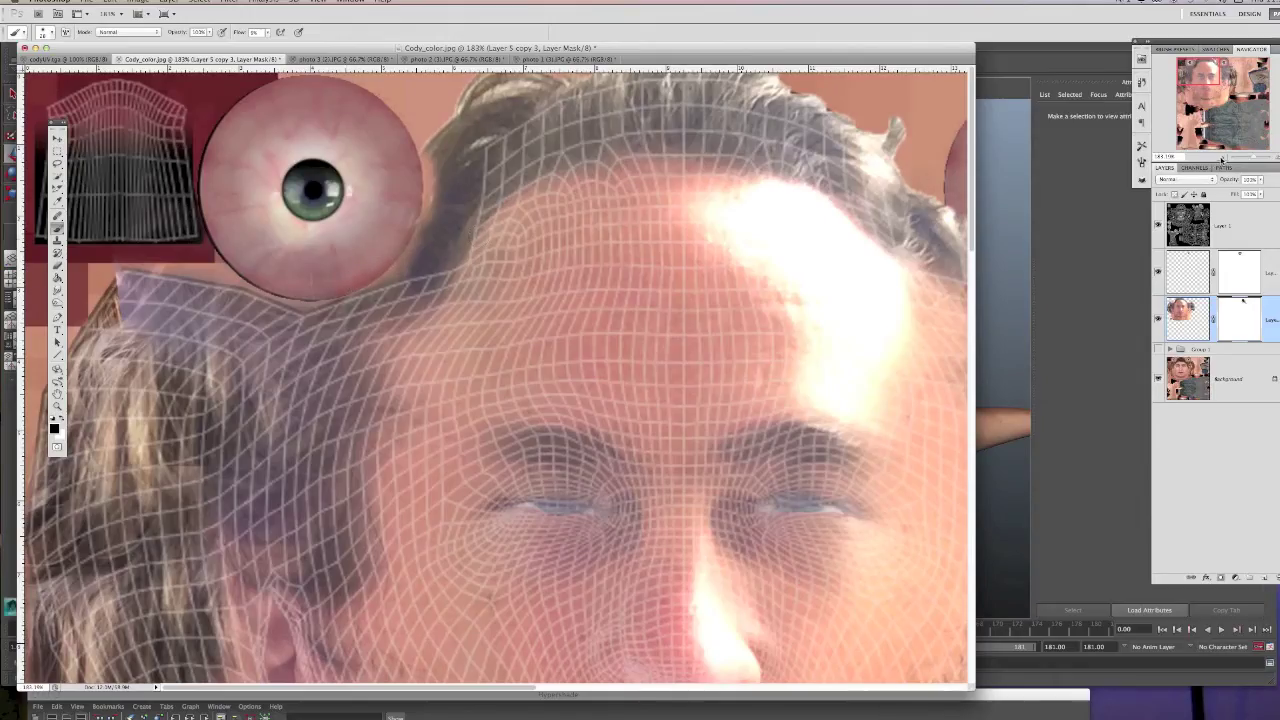
drag(1221, 158, 1208, 158)
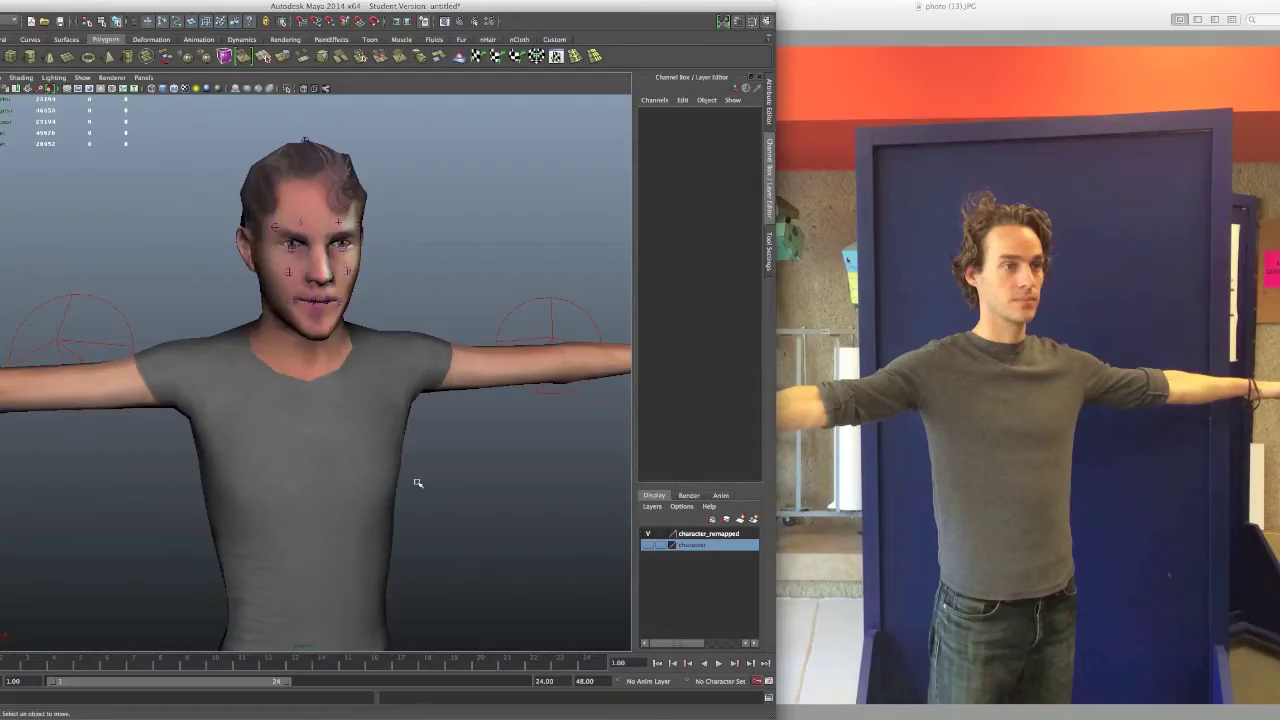
alt+drag(418, 483, 313, 275)
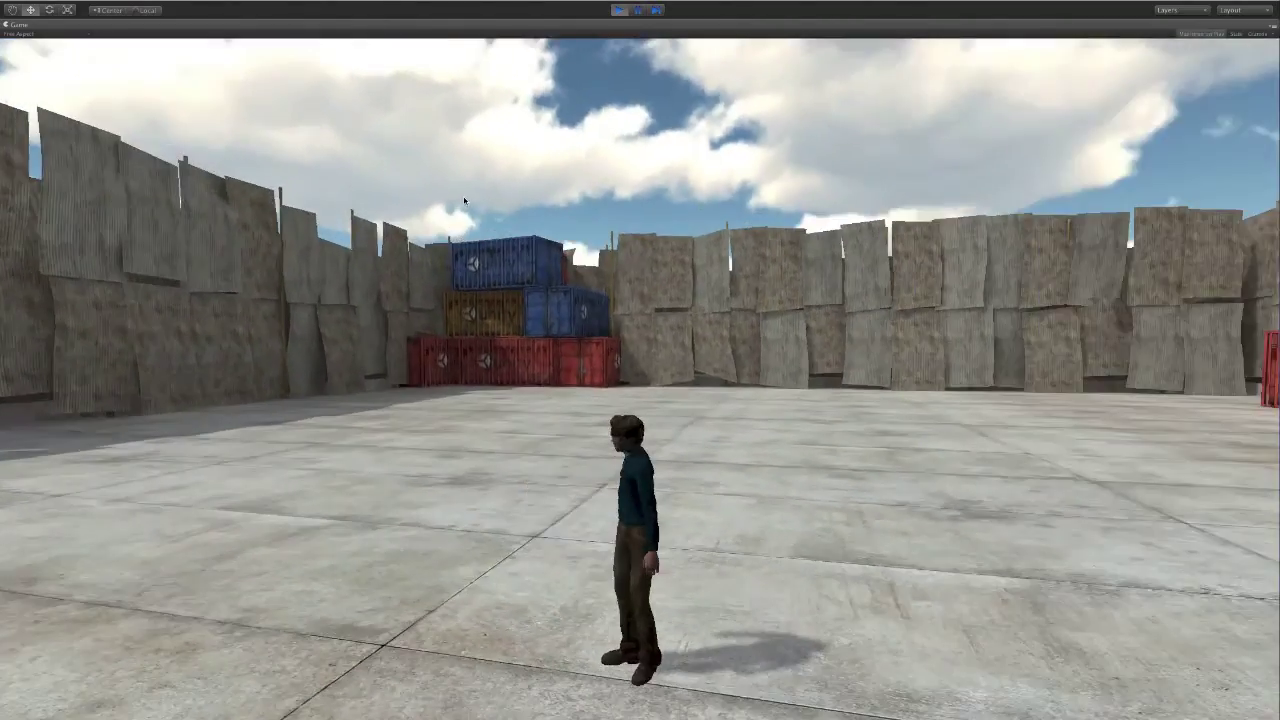
key(w)
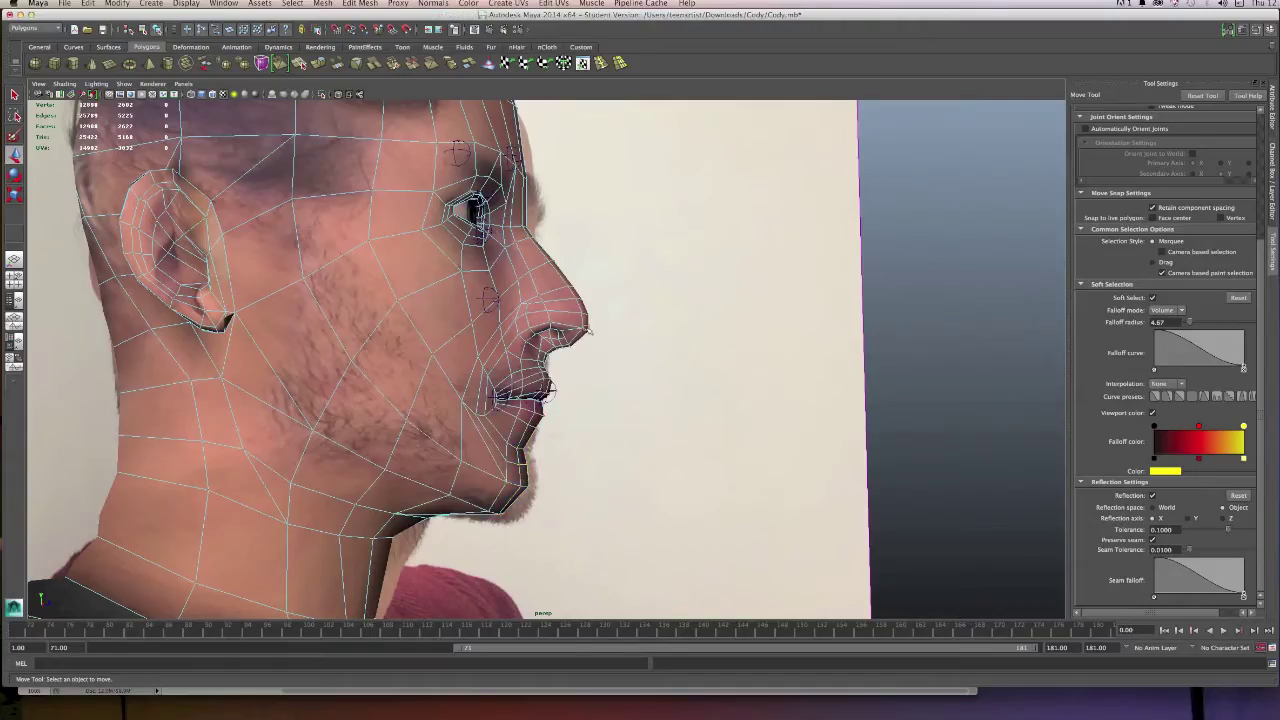
alt+drag(590, 330, 537, 474)
click(497, 512)
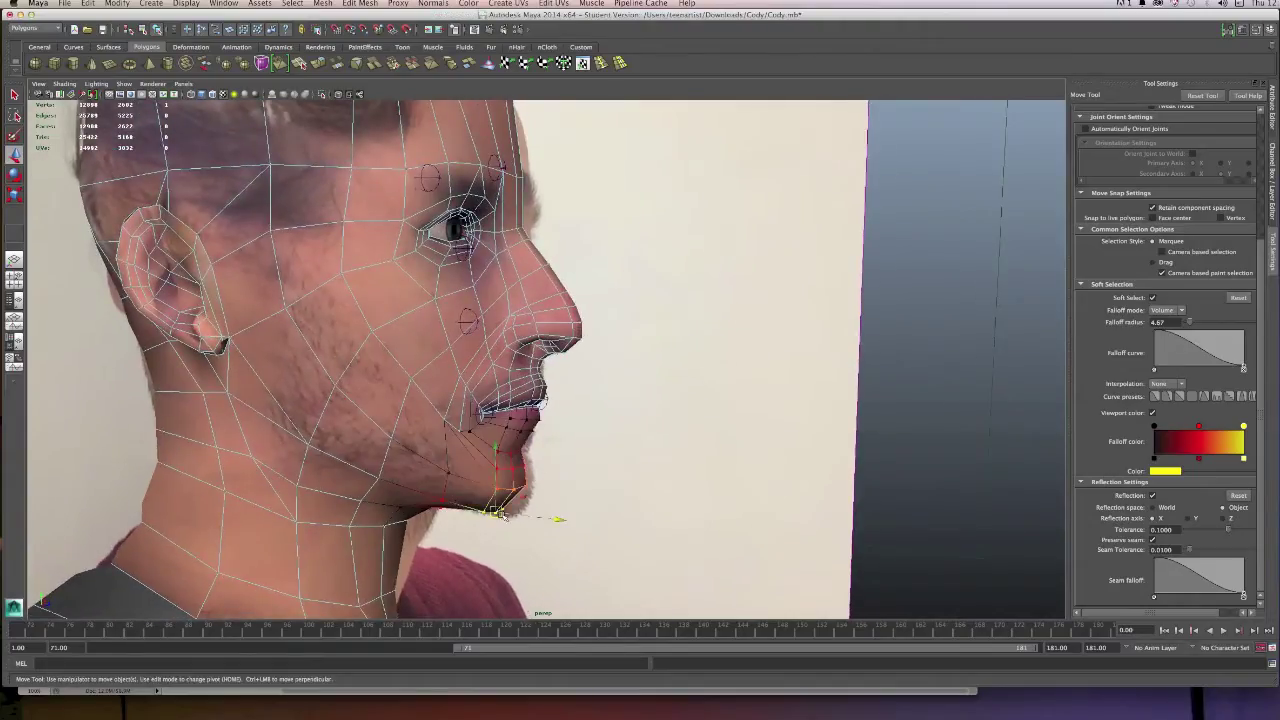
alt+drag(497, 512, 566, 519)
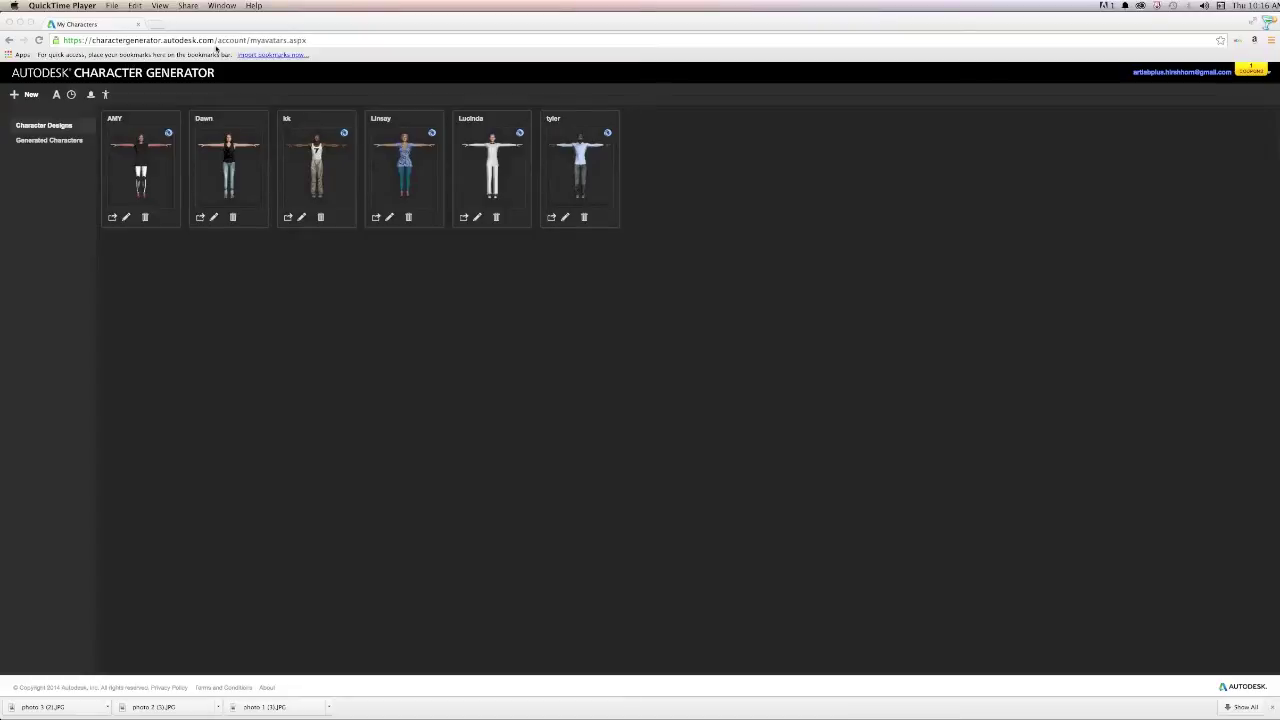
Step: Highlight the charactergenerator.autodesk.com website address of the My Characters page
click(309, 39)
click(212, 40)
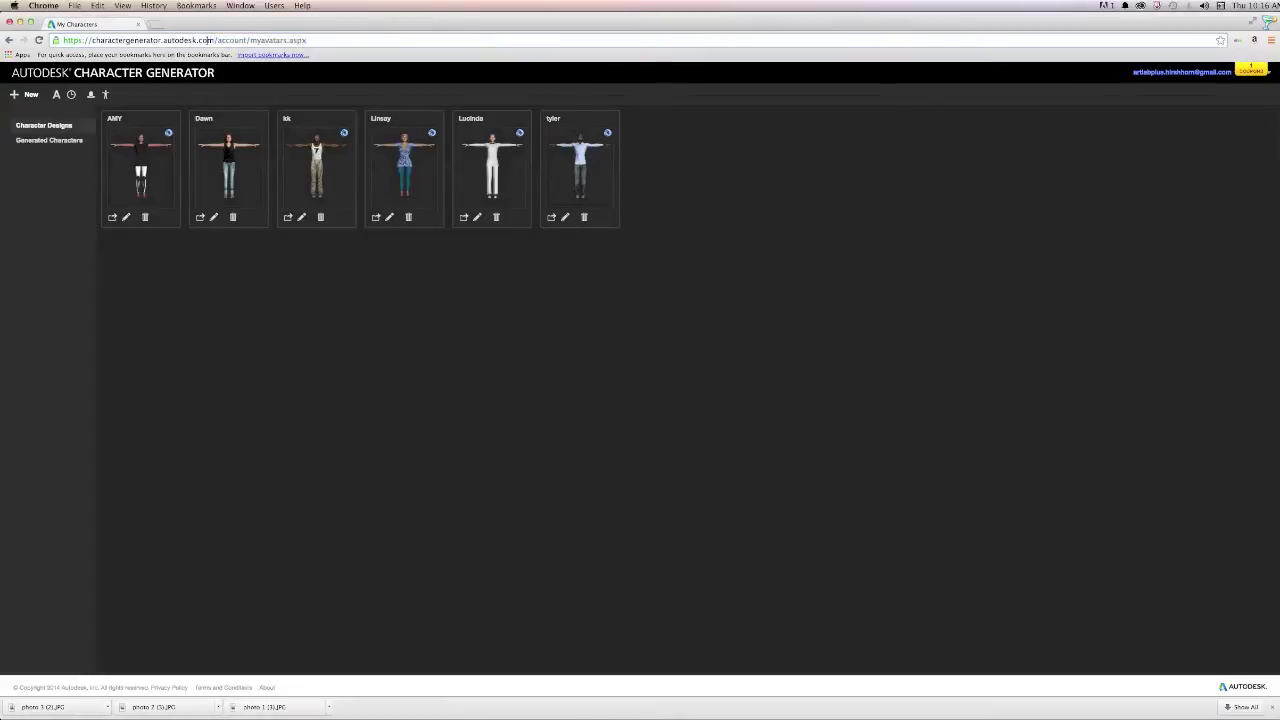
drag(217, 40, 63, 40)
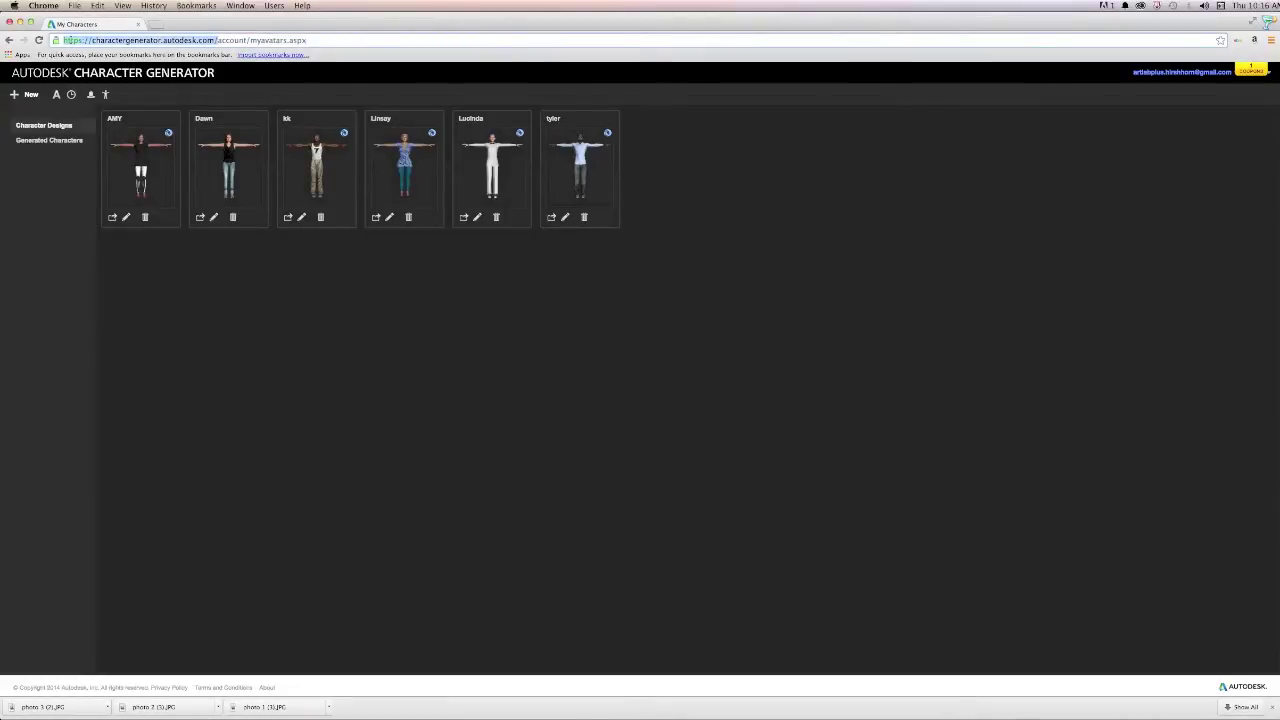
drag(306, 40, 95, 40)
drag(306, 40, 95, 34)
click(97, 41)
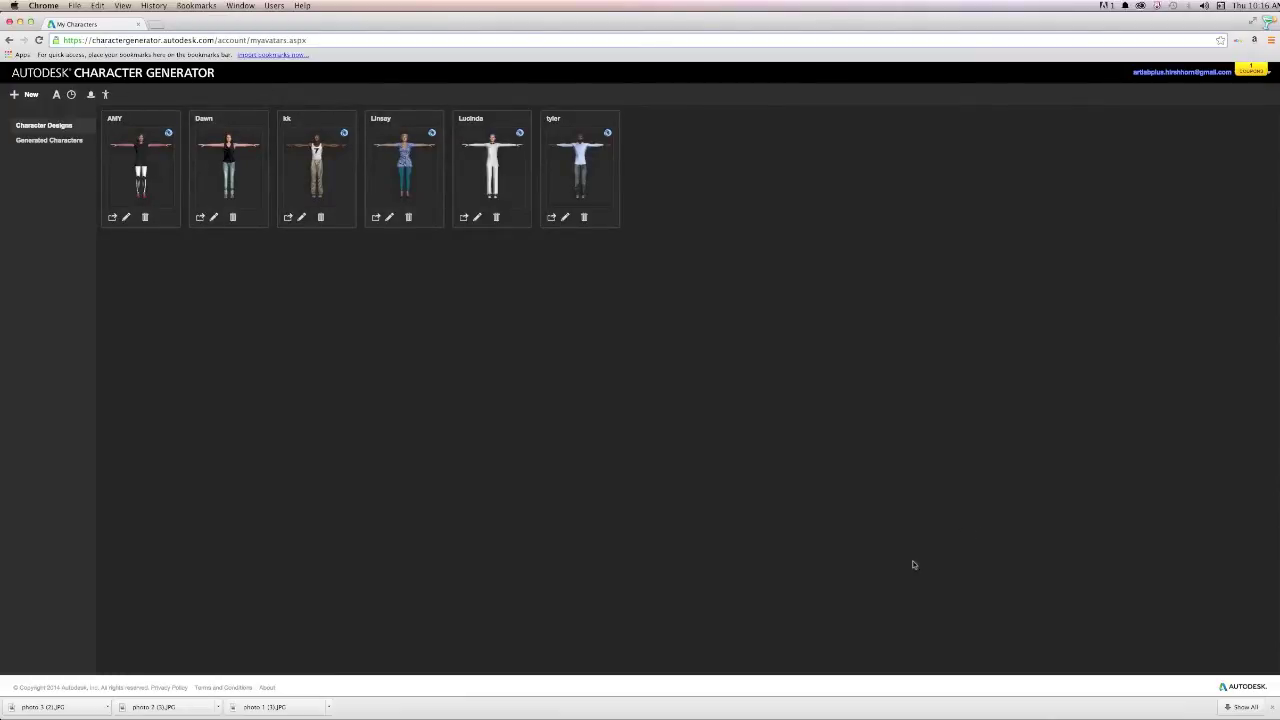
Step: Bring the reference photo window into view and look through the front portrait, side profile and hair photos
drag(782, 37, 804, 185)
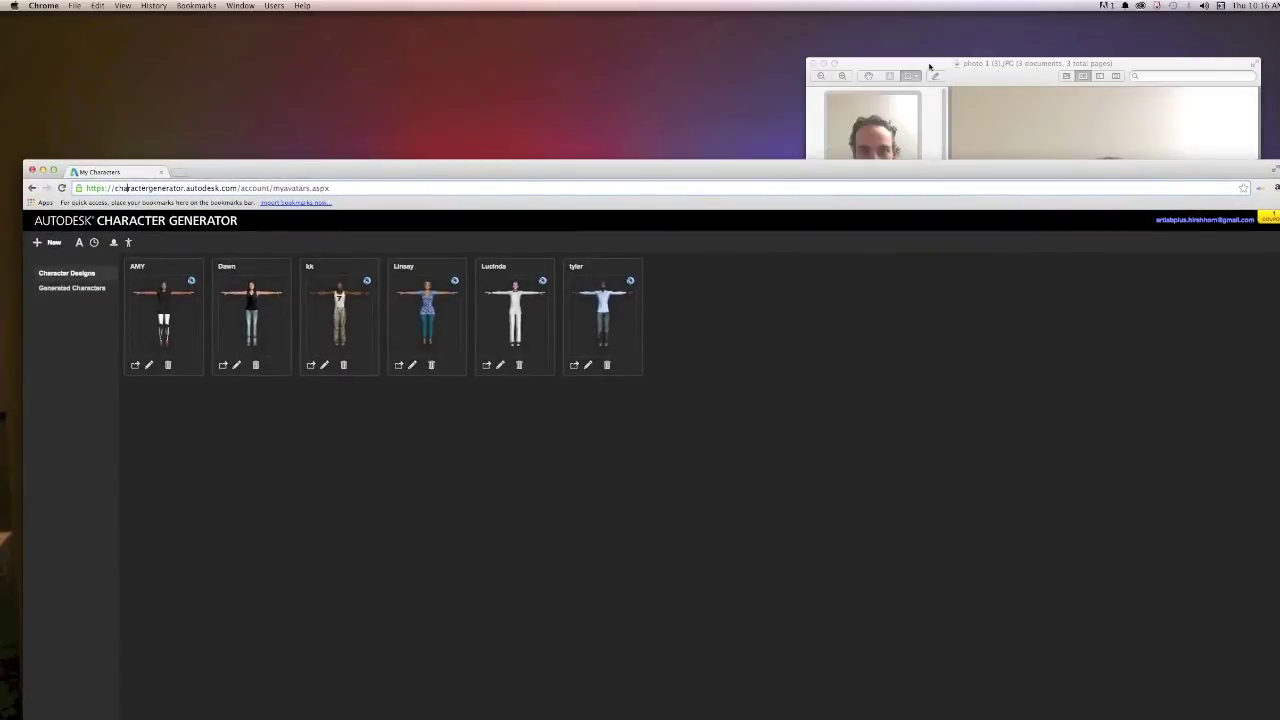
drag(930, 68, 821, 104)
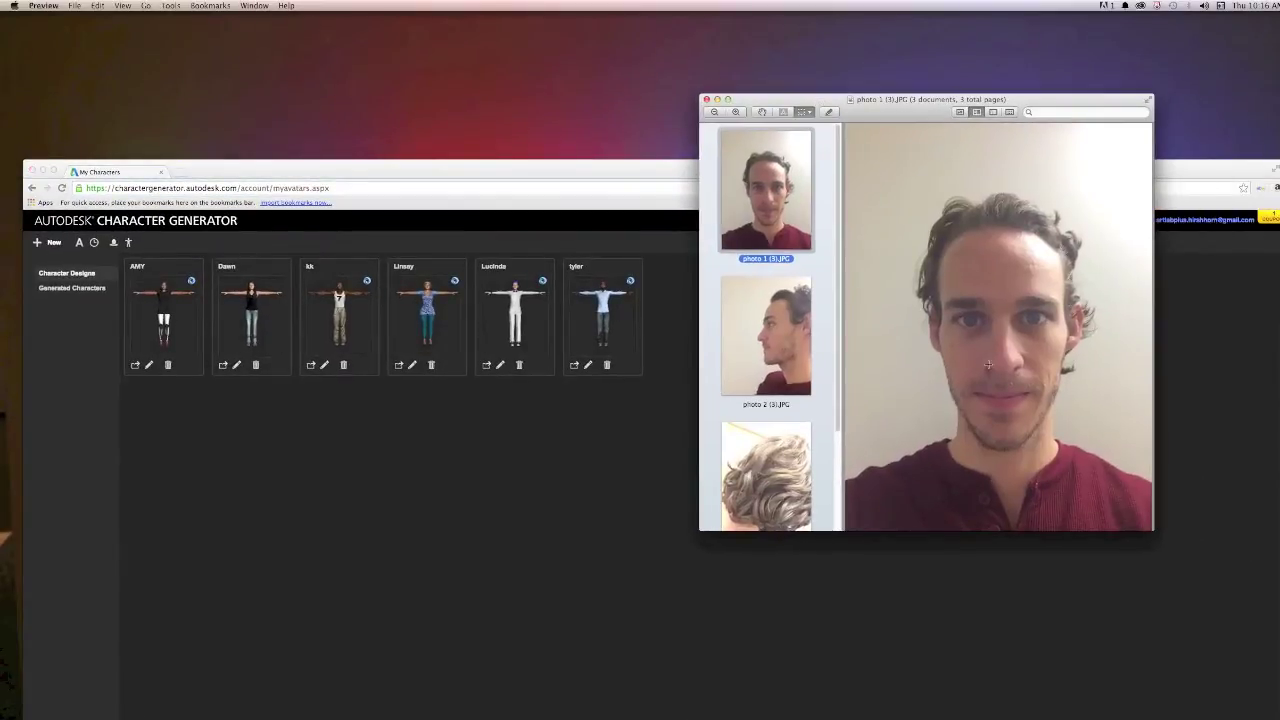
click(761, 412)
click(778, 496)
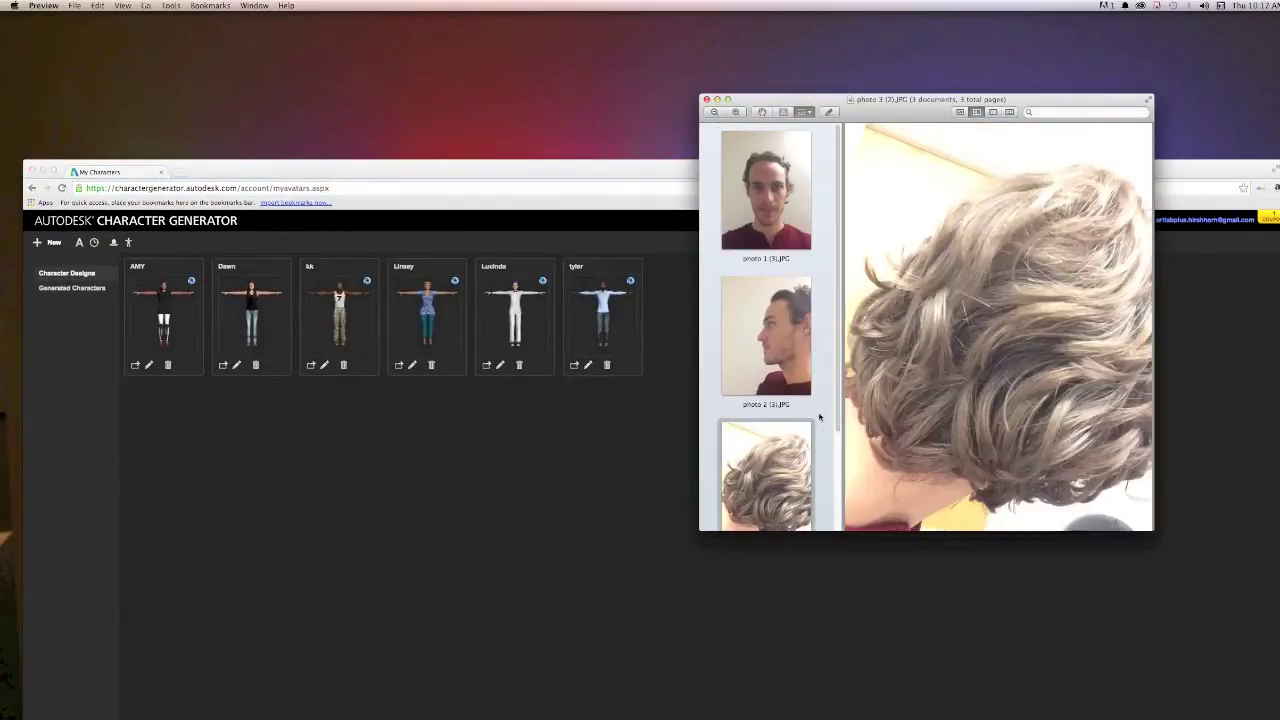
scroll(776, 300, down, 3)
scroll(776, 222, up, 3)
click(774, 200)
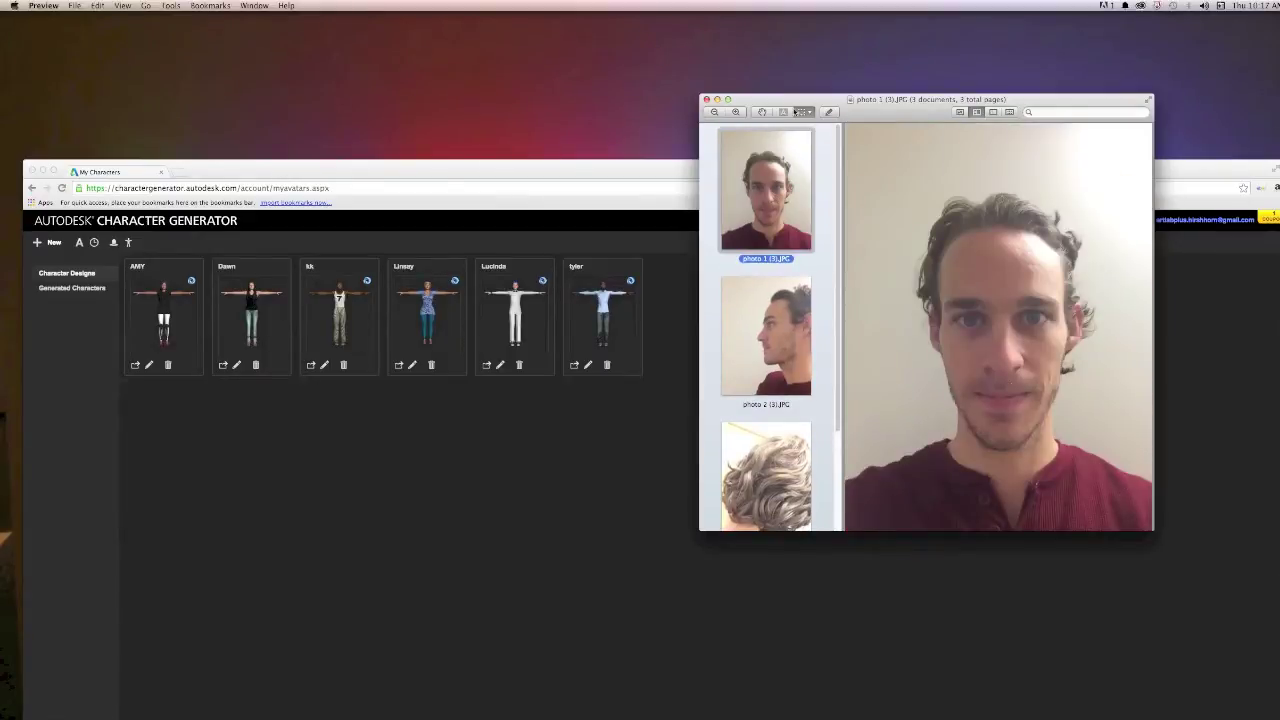
Step: Move the photo window out of the way and restore the browser window to its full-screen placement
drag(794, 111, 1051, 143)
click(837, 175)
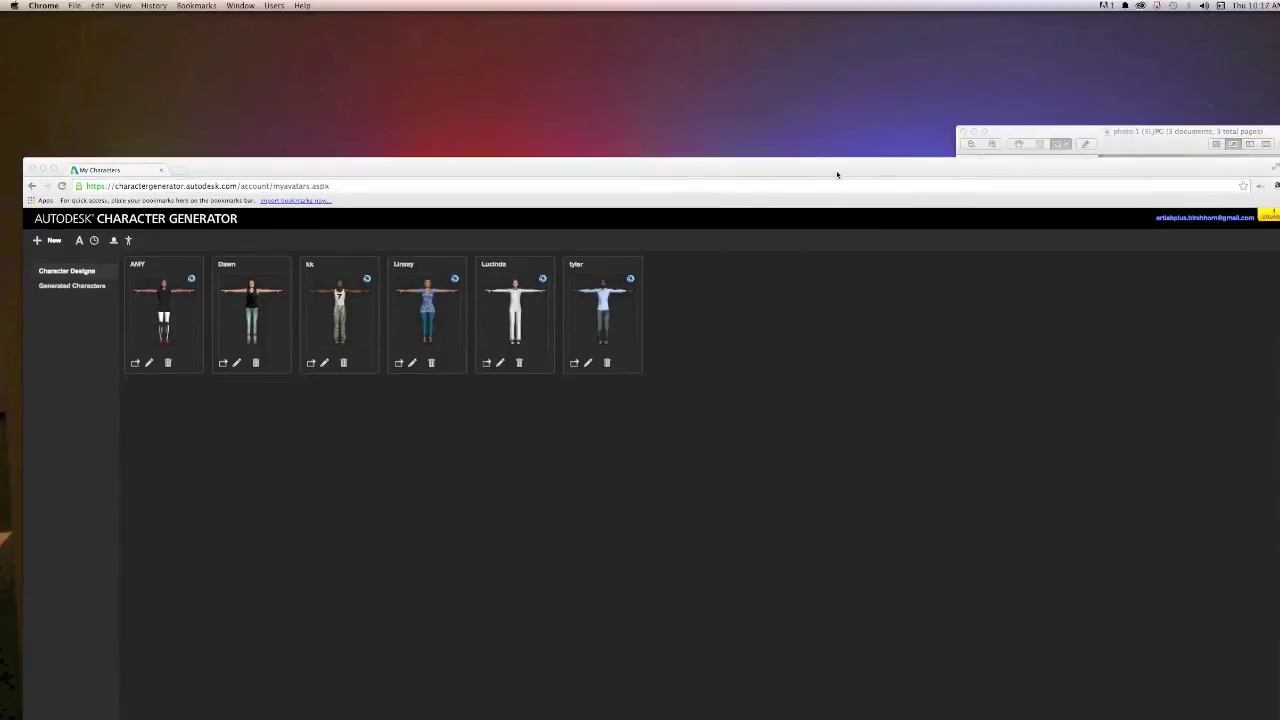
drag(837, 175, 818, 20)
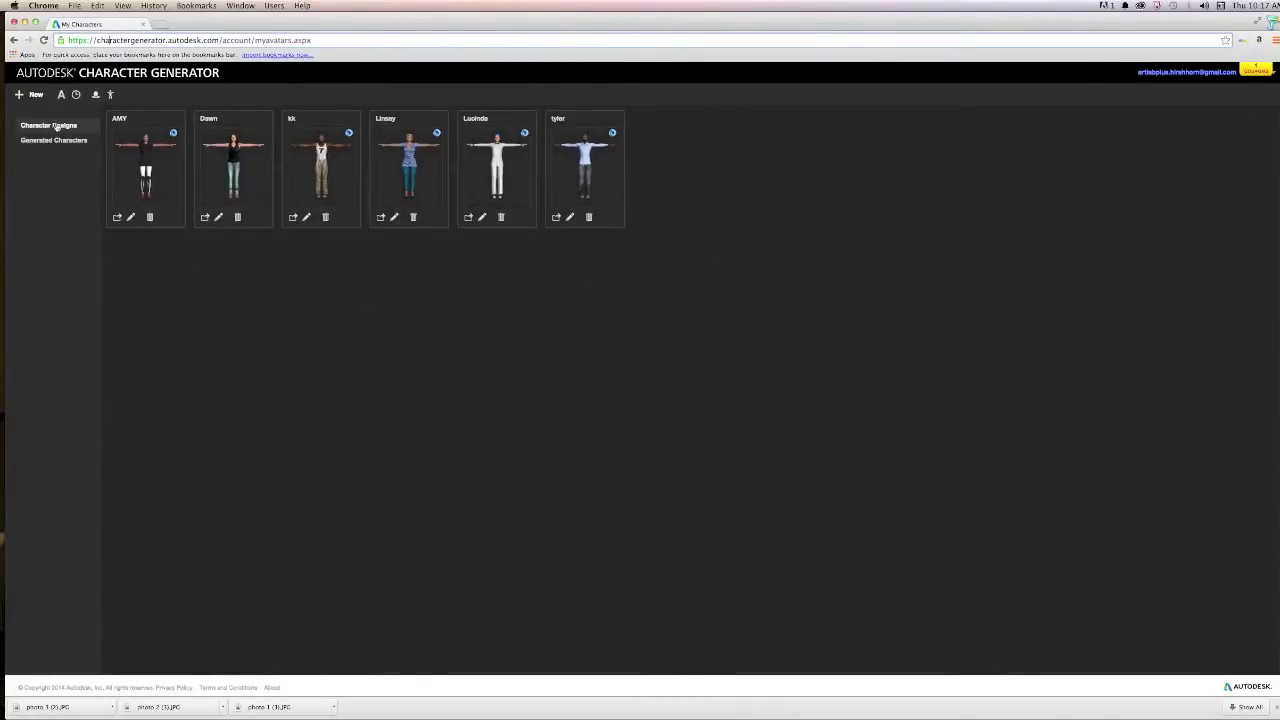
Step: Start a new character and preview several female presets, including Simone and Alice, ending on Default Female
click(31, 95)
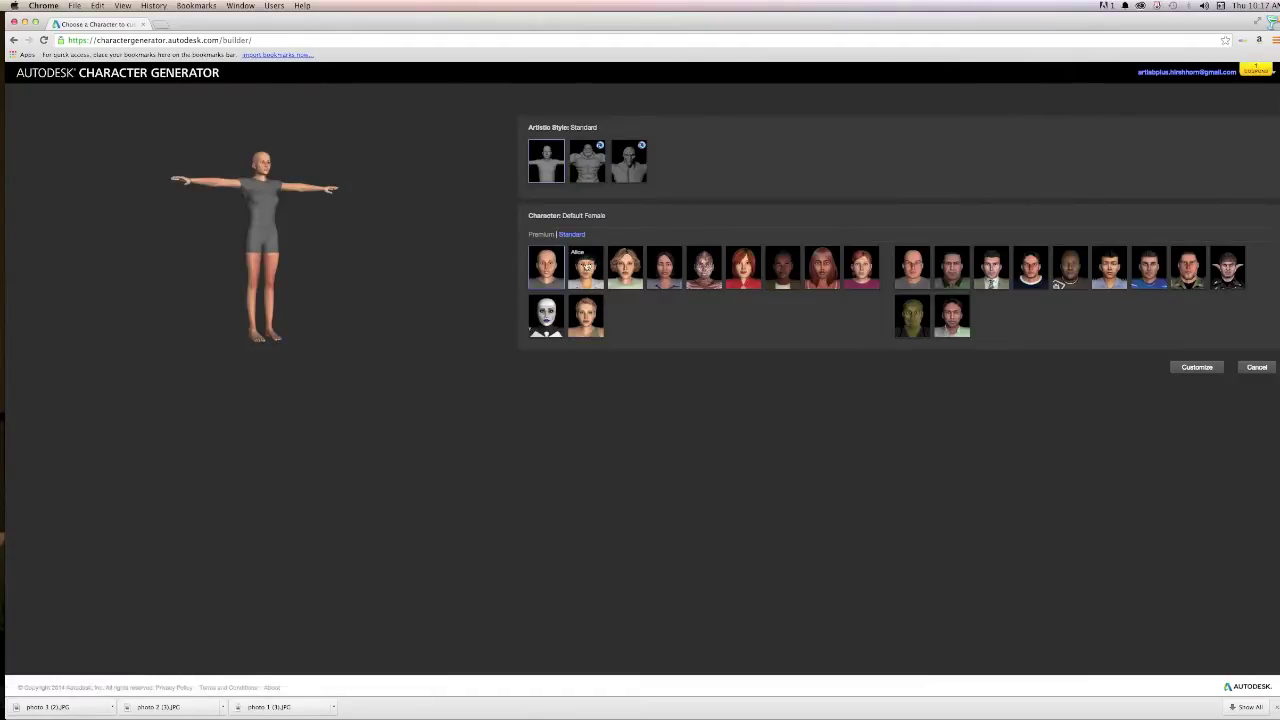
mouse_move(558, 275)
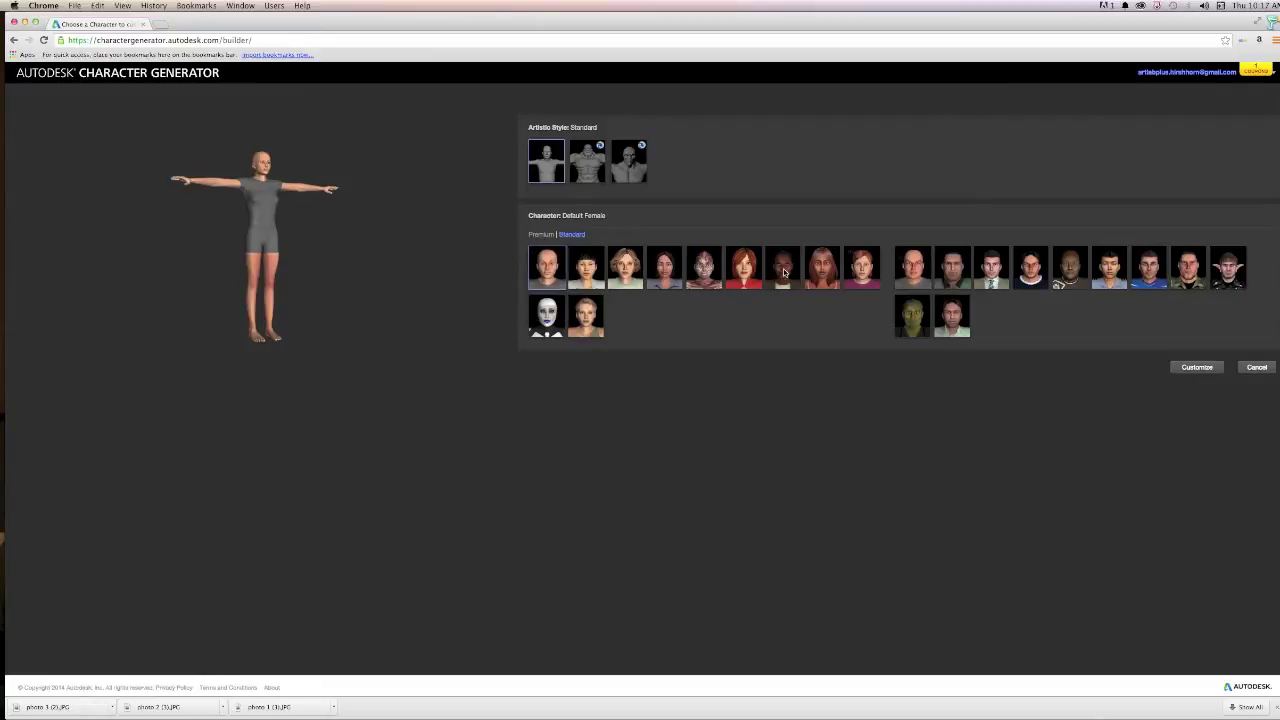
click(818, 270)
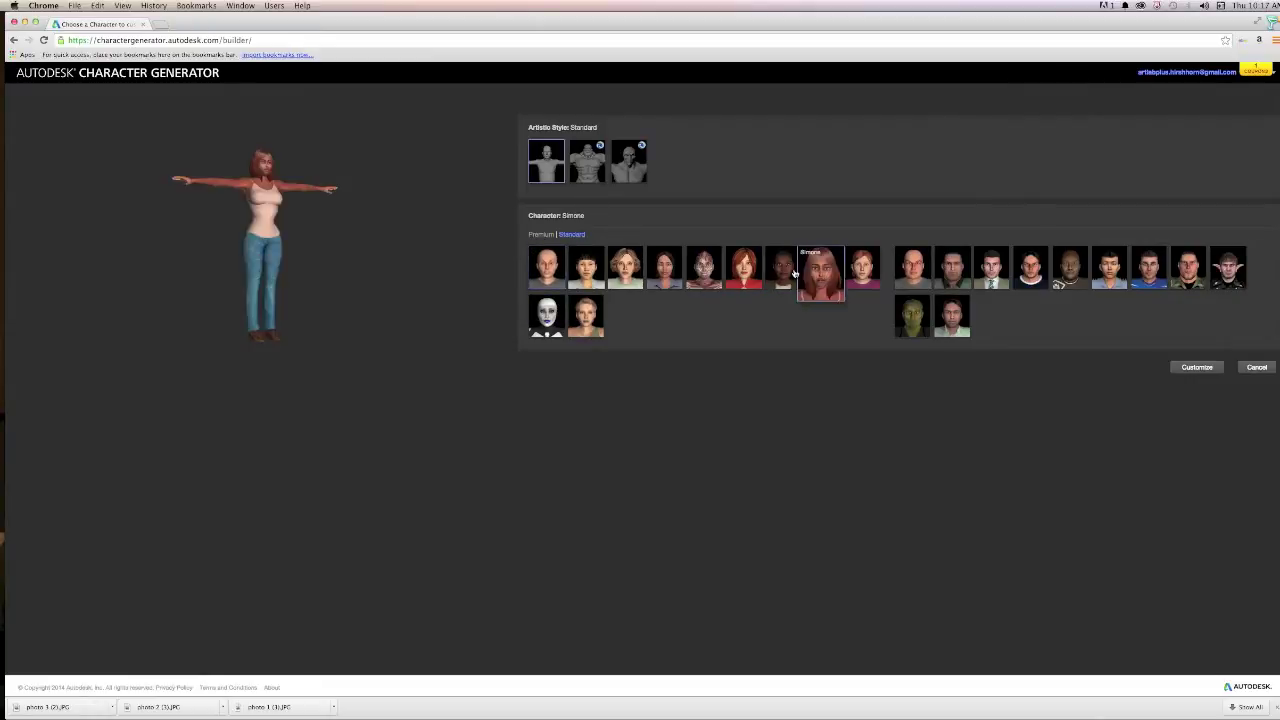
click(664, 268)
click(704, 270)
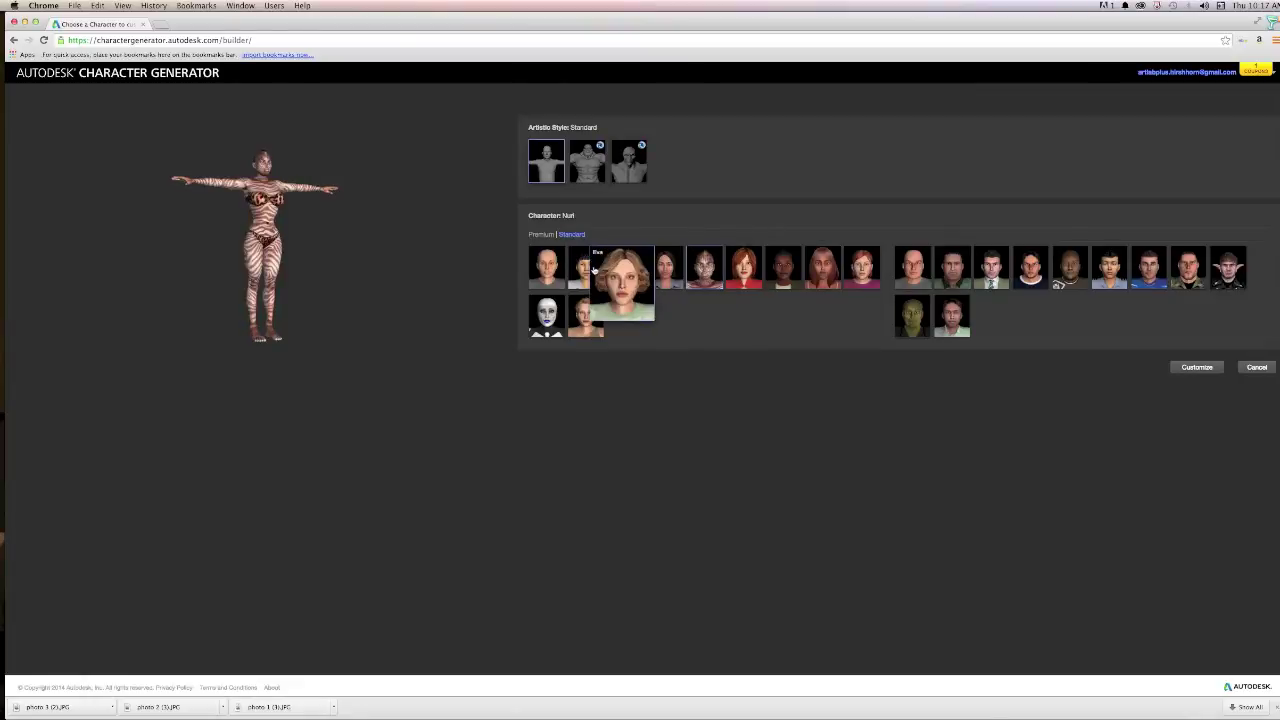
click(624, 266)
click(587, 270)
click(539, 270)
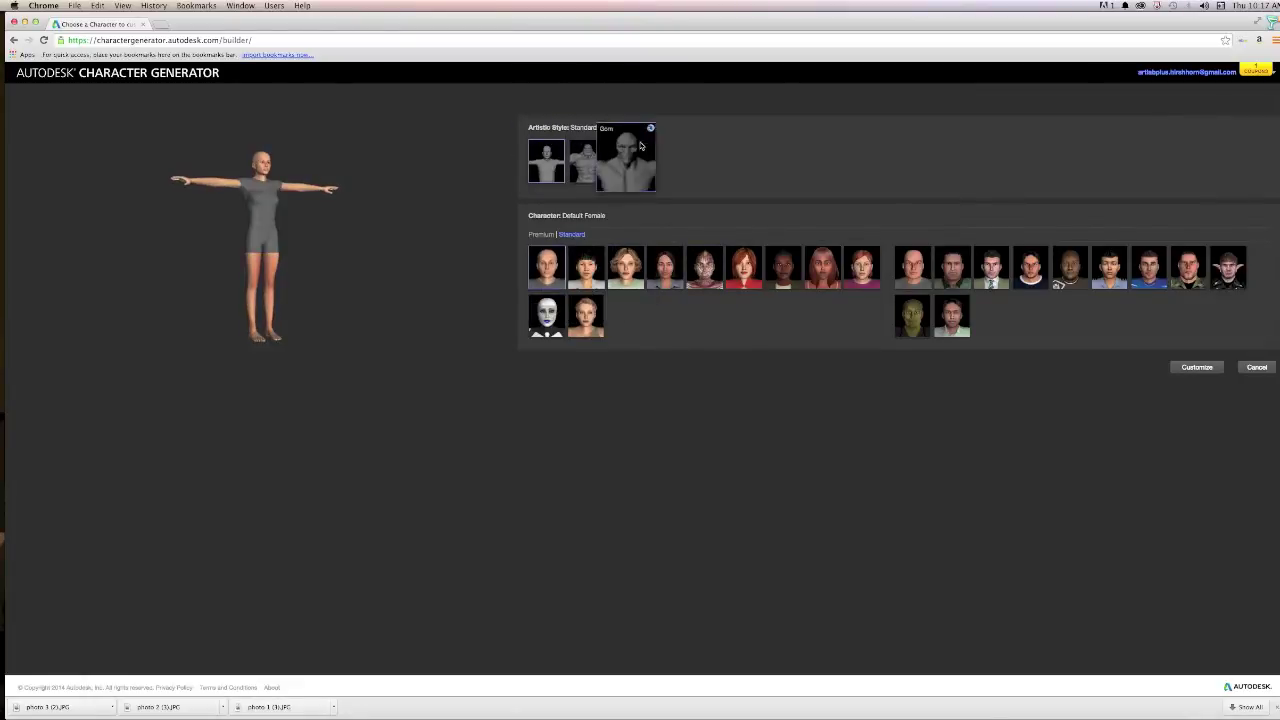
Step: Try the Gorn artistic style, dismiss the paid offerings notice, and return to the Standard style
mouse_move(652, 126)
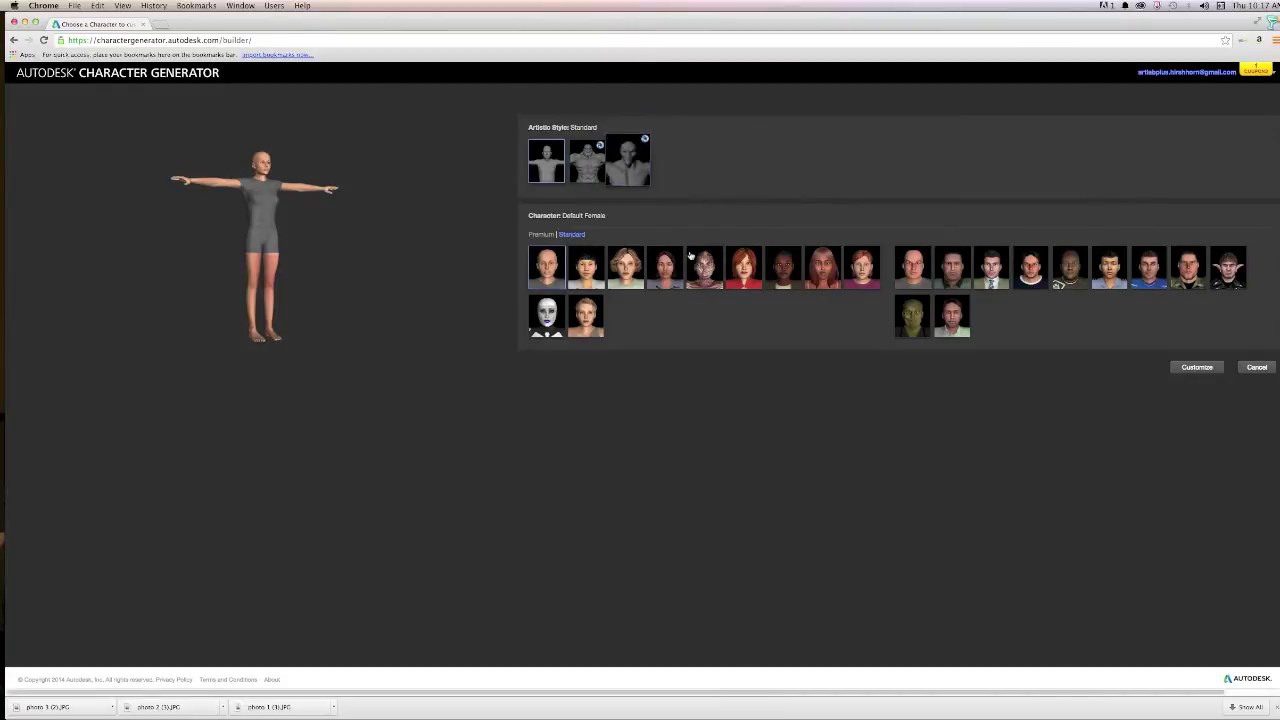
click(626, 172)
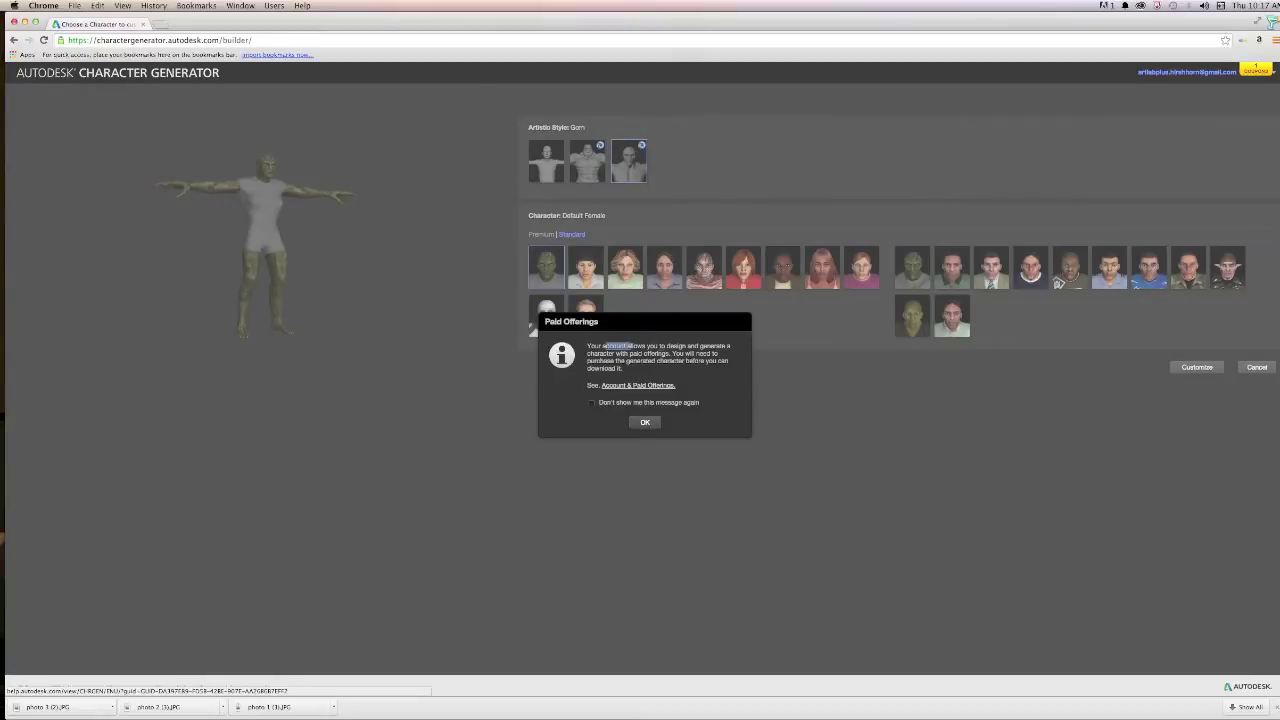
drag(629, 354, 677, 354)
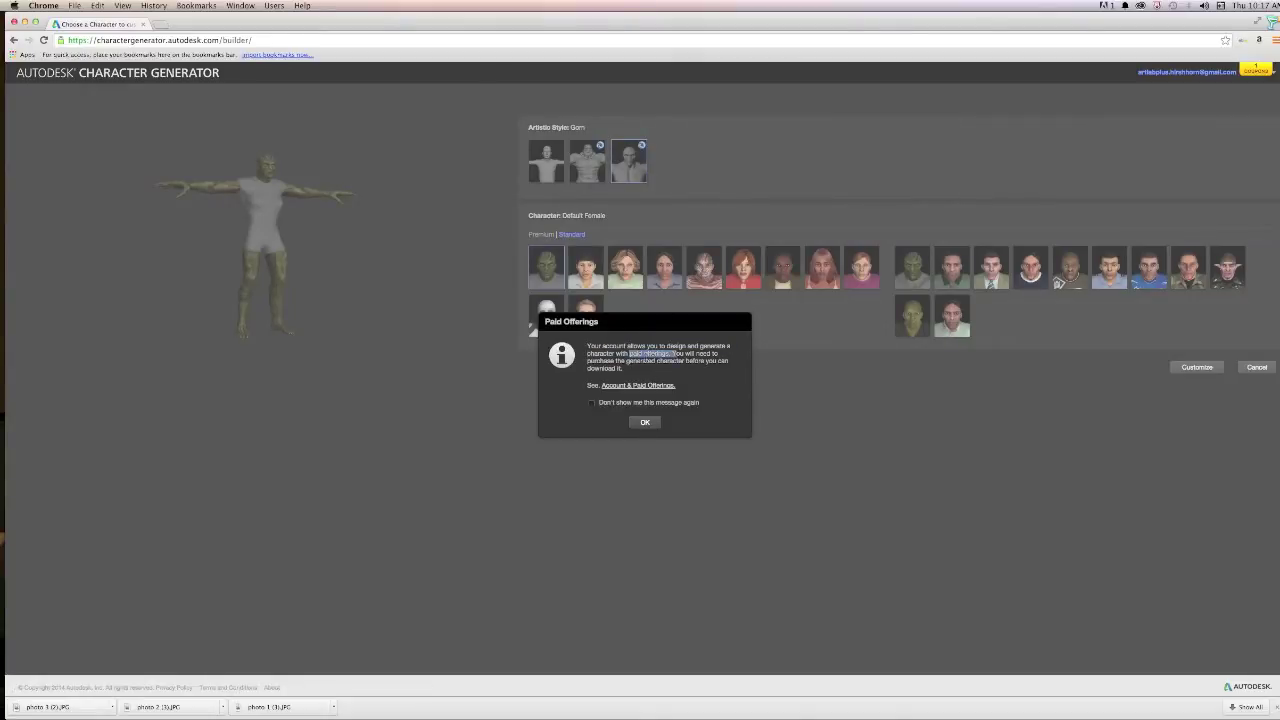
click(644, 423)
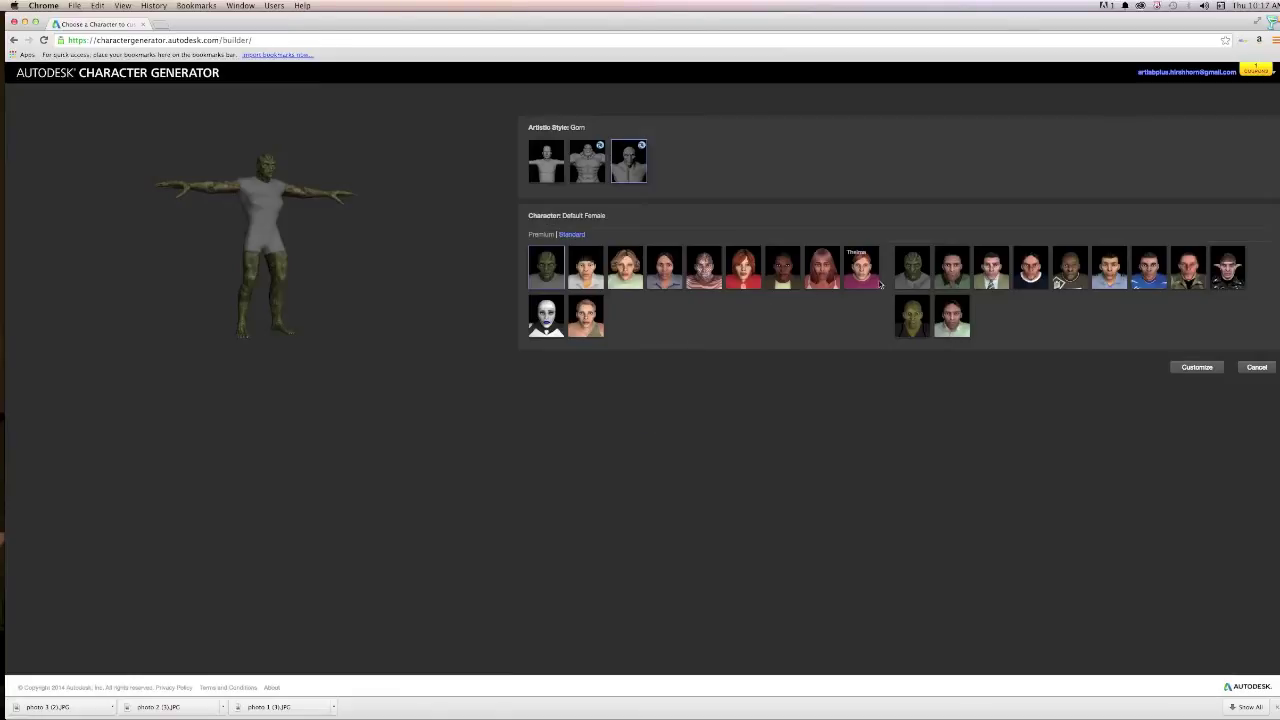
click(548, 162)
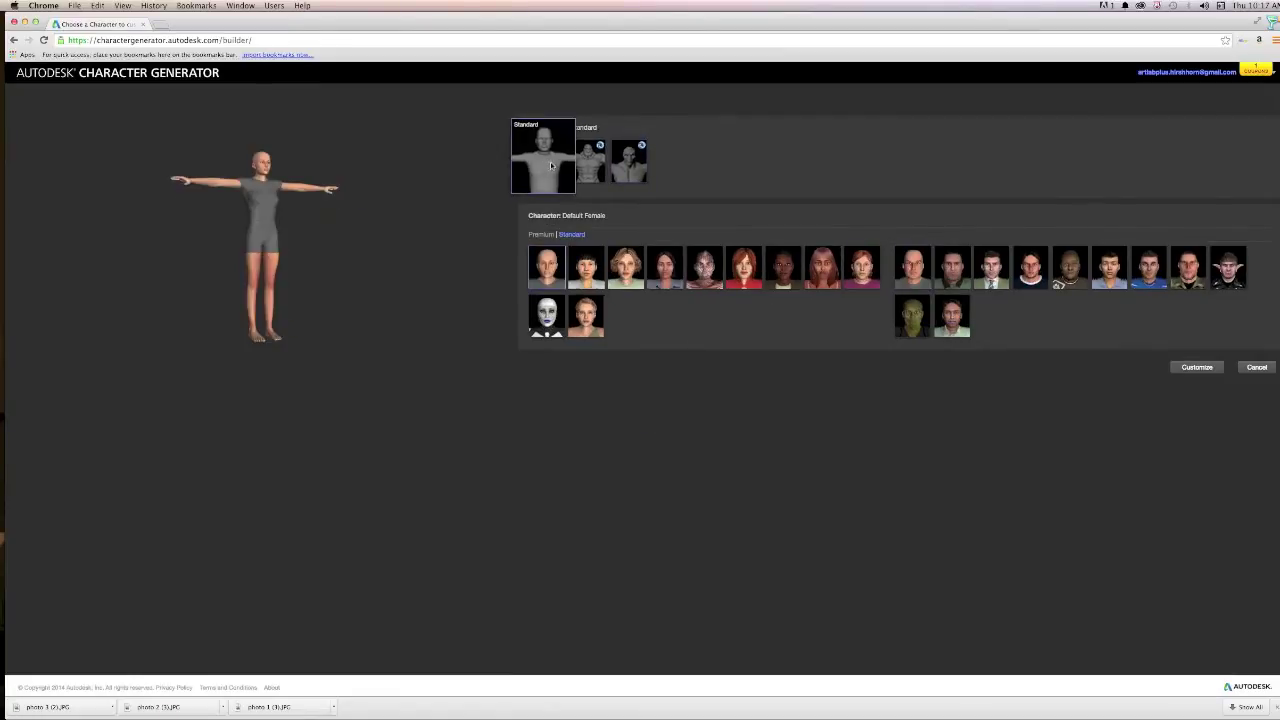
Step: Choose the default male character and open it for customization
click(912, 274)
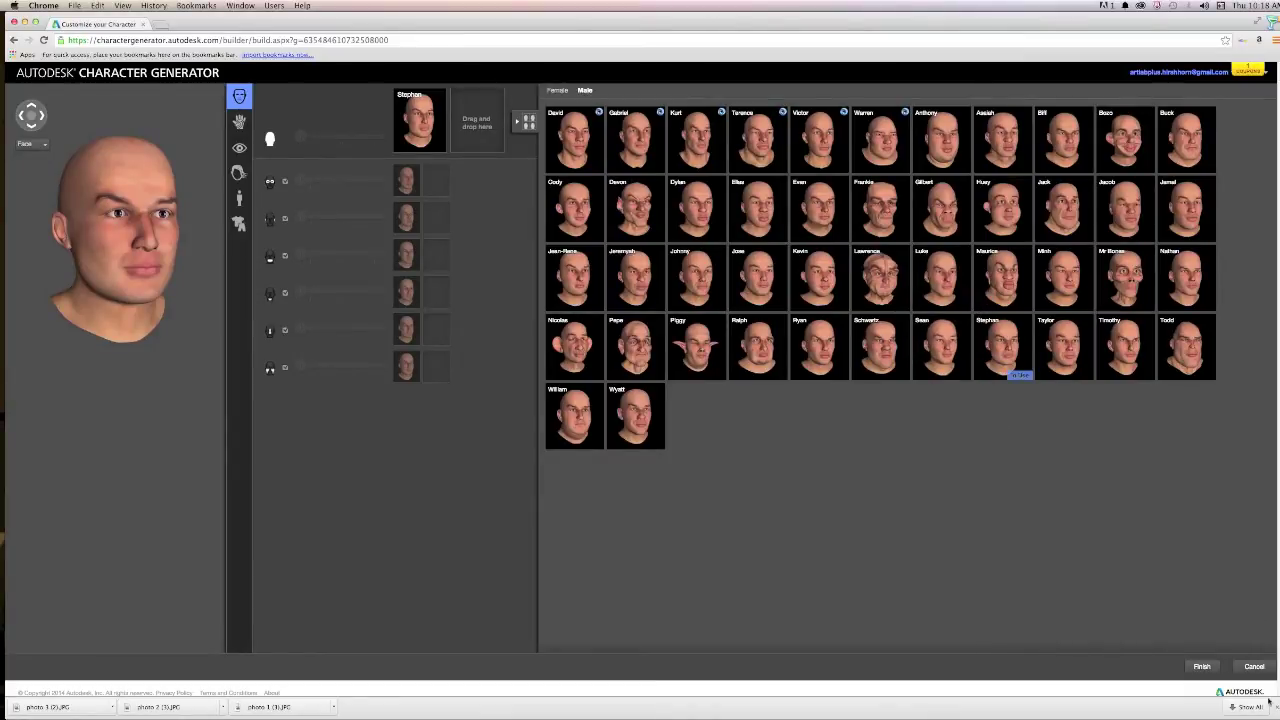
Step: Narrow the browser window, enlarge the front portrait photo window beside it, and bring the character builder back in front
key(super+Tab)
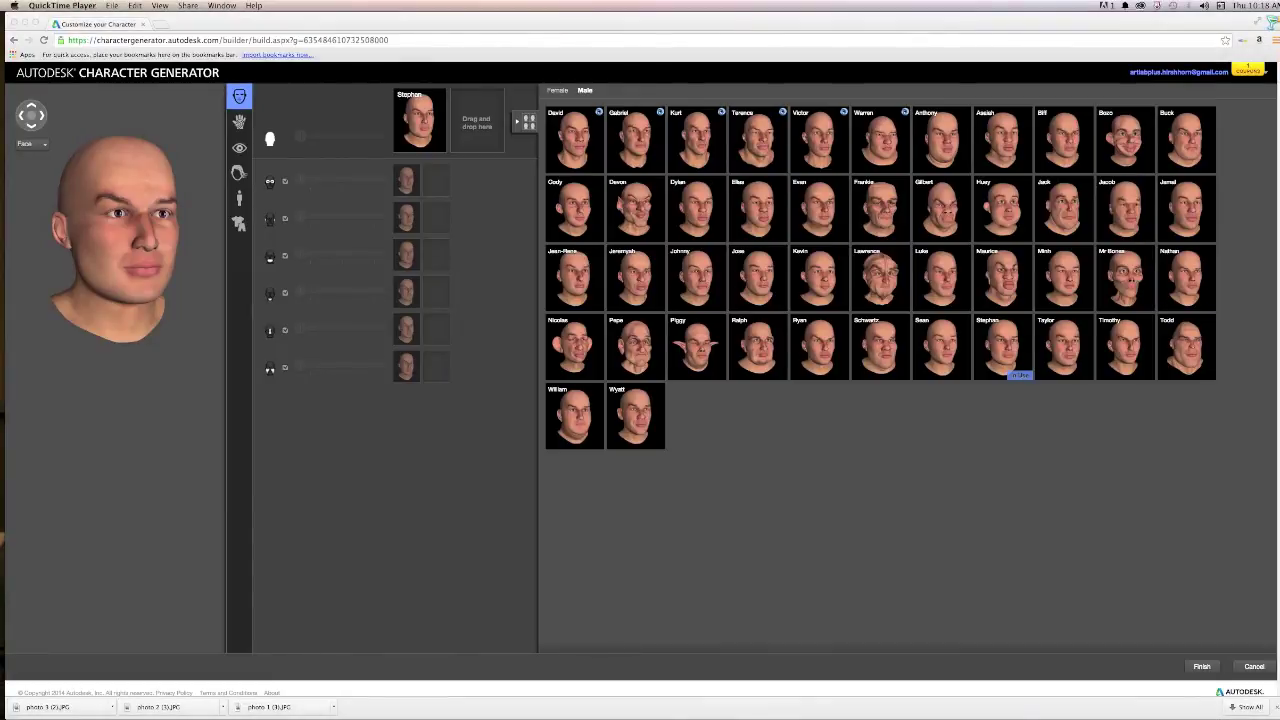
key(super+Tab)
key(F11)
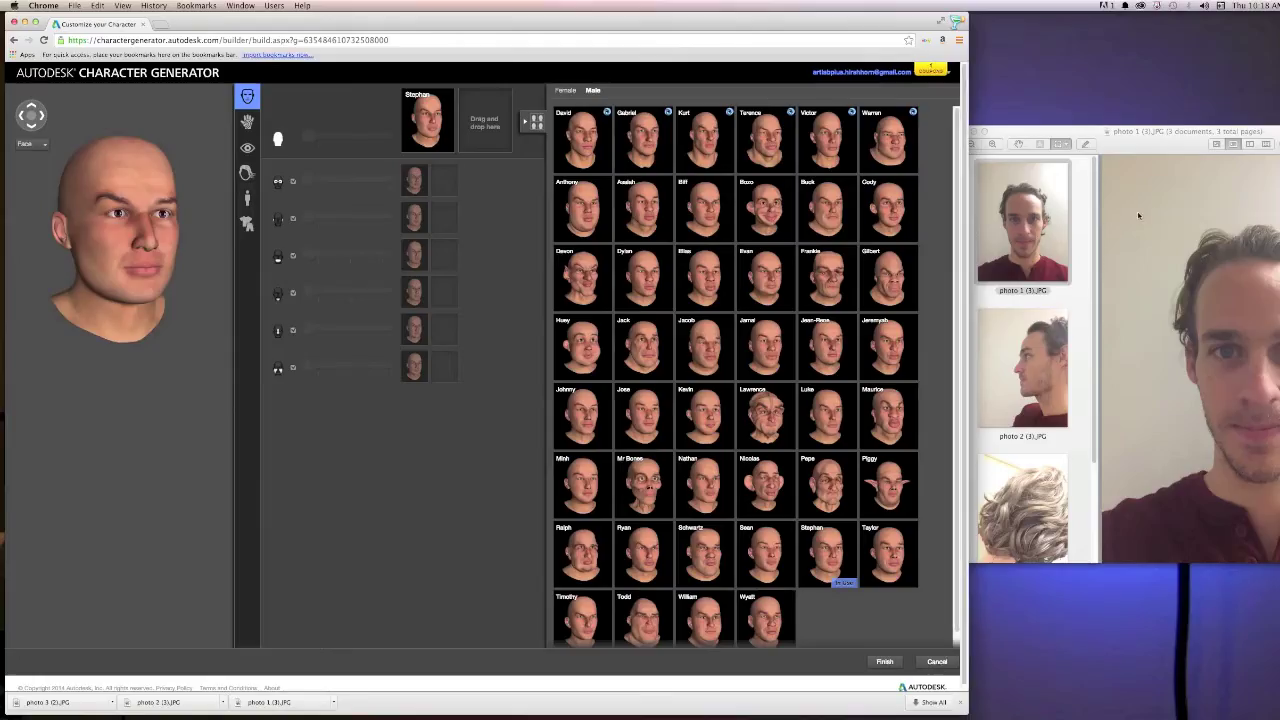
drag(1184, 133, 1046, 26)
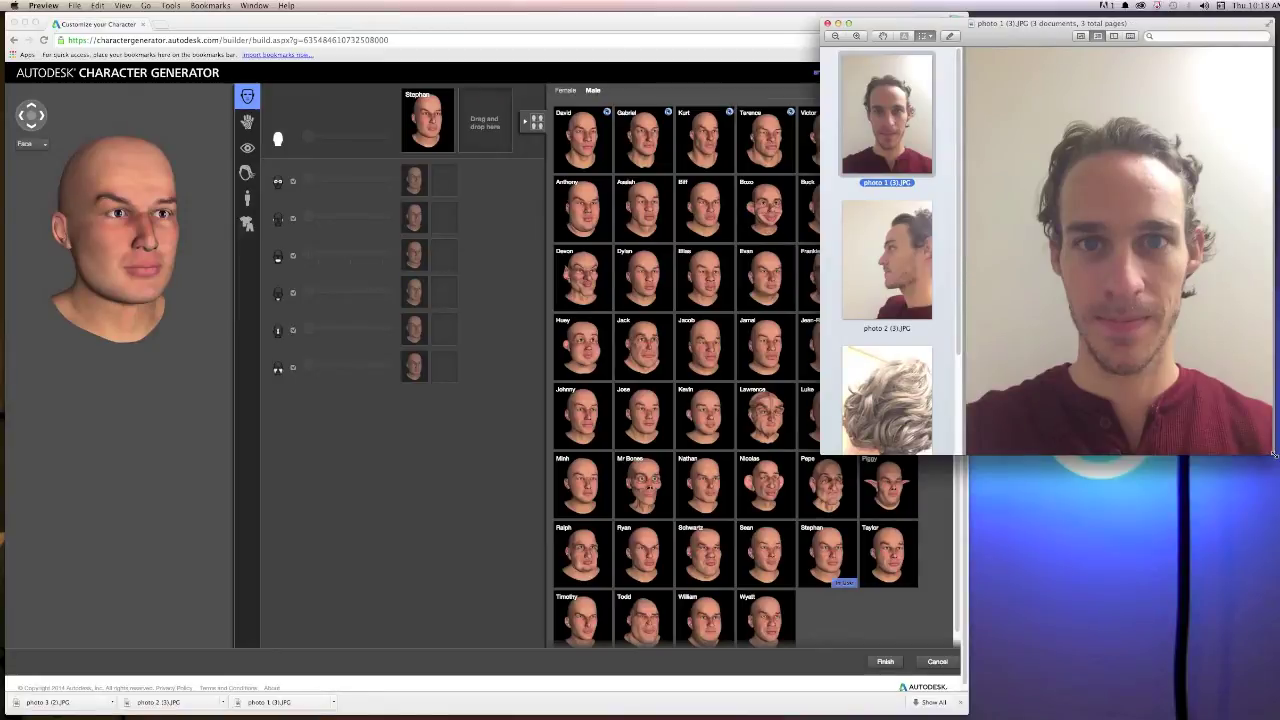
drag(1273, 453, 1273, 573)
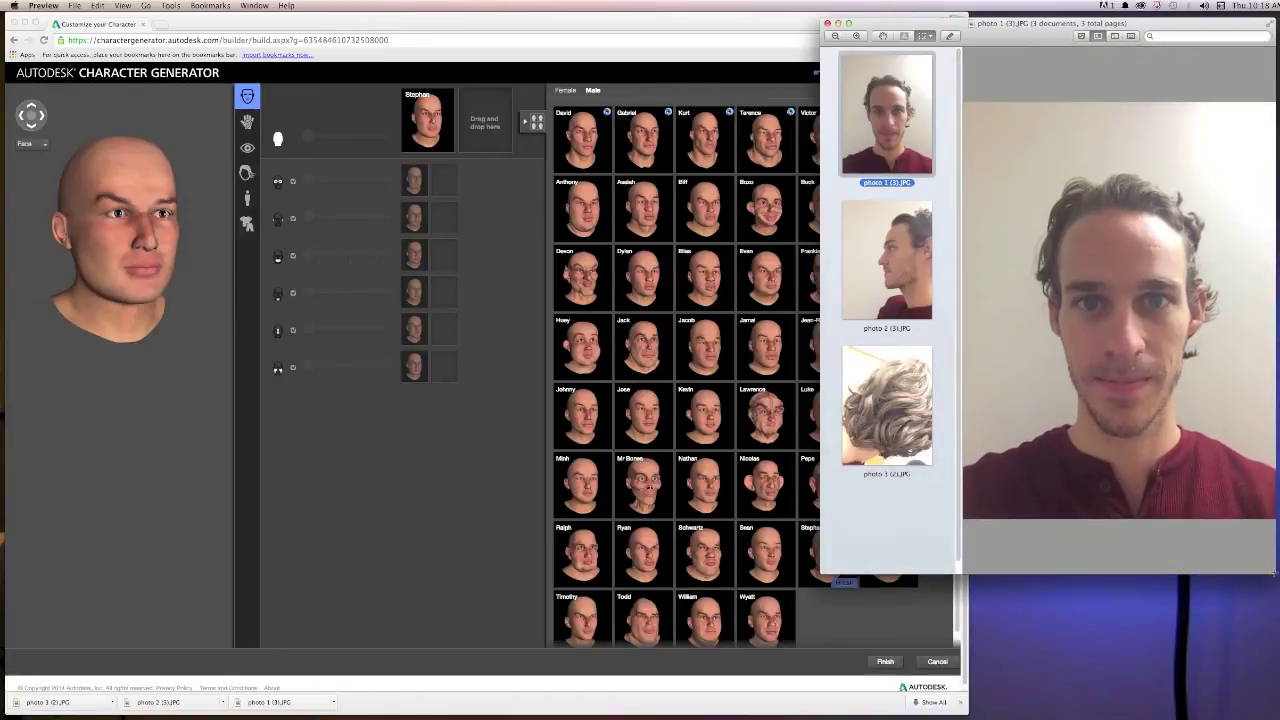
click(762, 60)
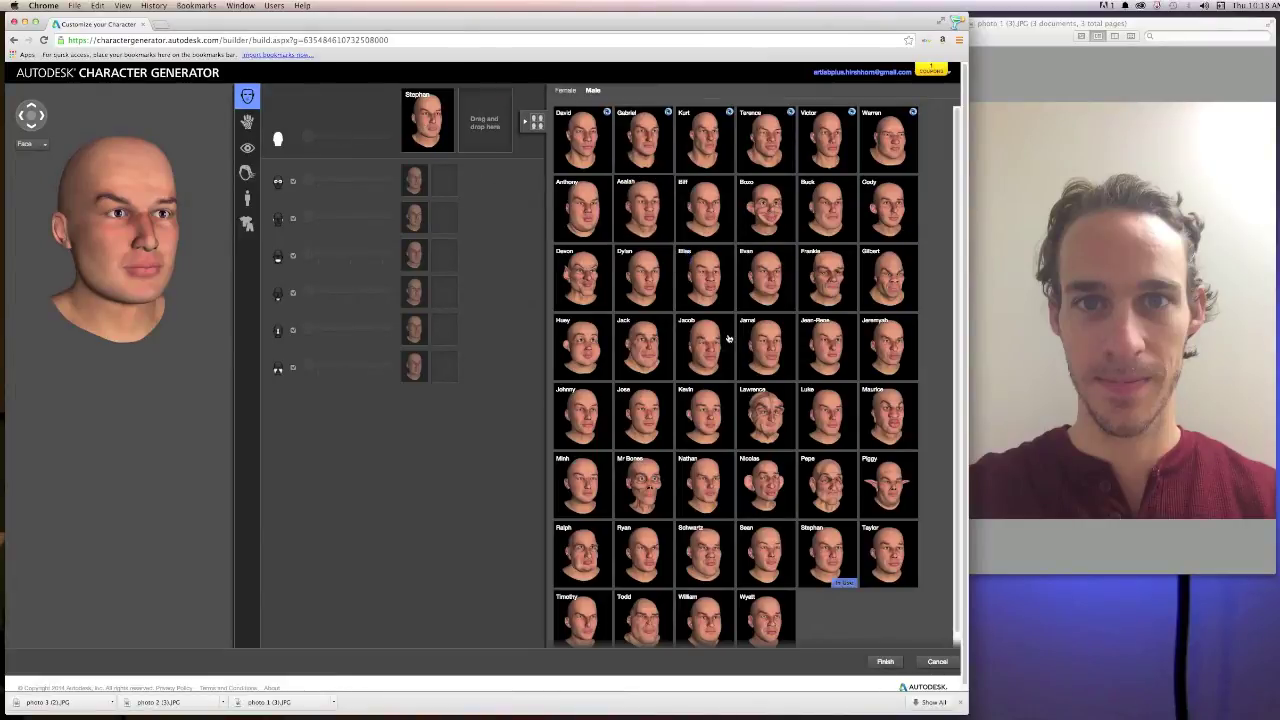
Step: Try Devon as the second source face and shift the whole-head blend about a third of the way toward Devon
mouse_move(770, 406)
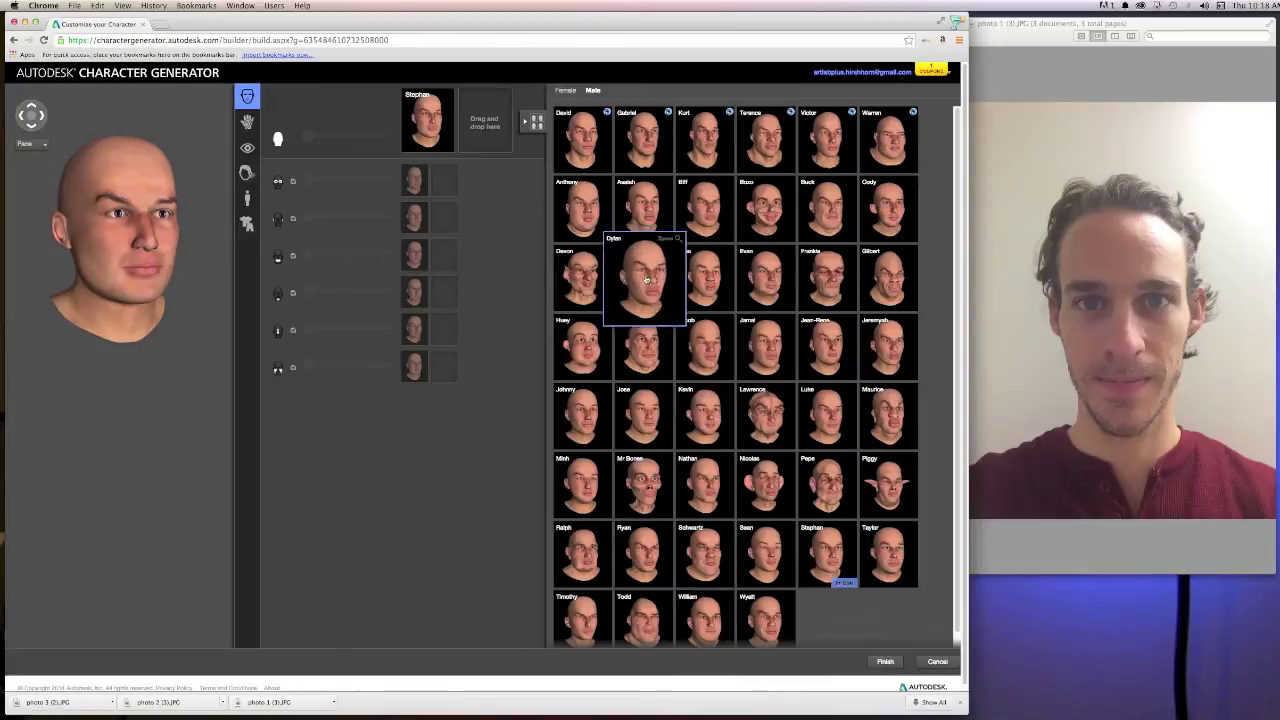
drag(576, 284, 485, 125)
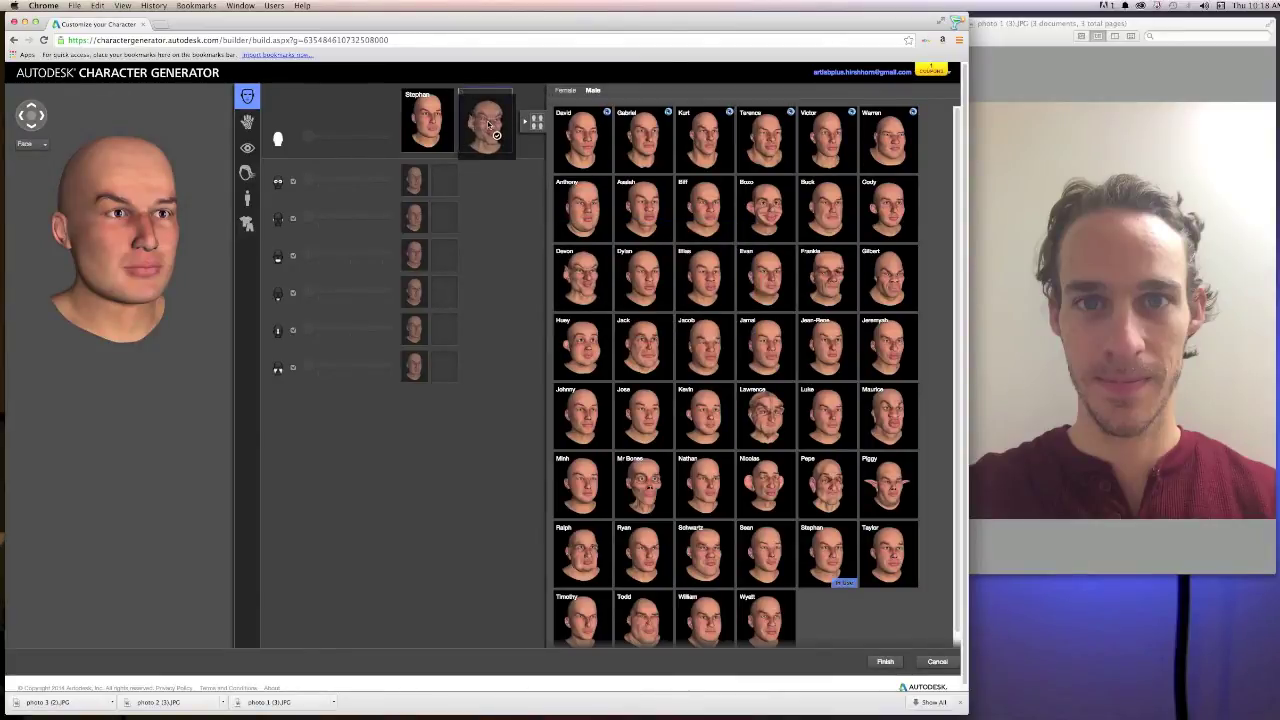
mouse_move(310, 137)
mouse_down()
mouse_move(386, 141)
mouse_move(326, 137)
mouse_up()
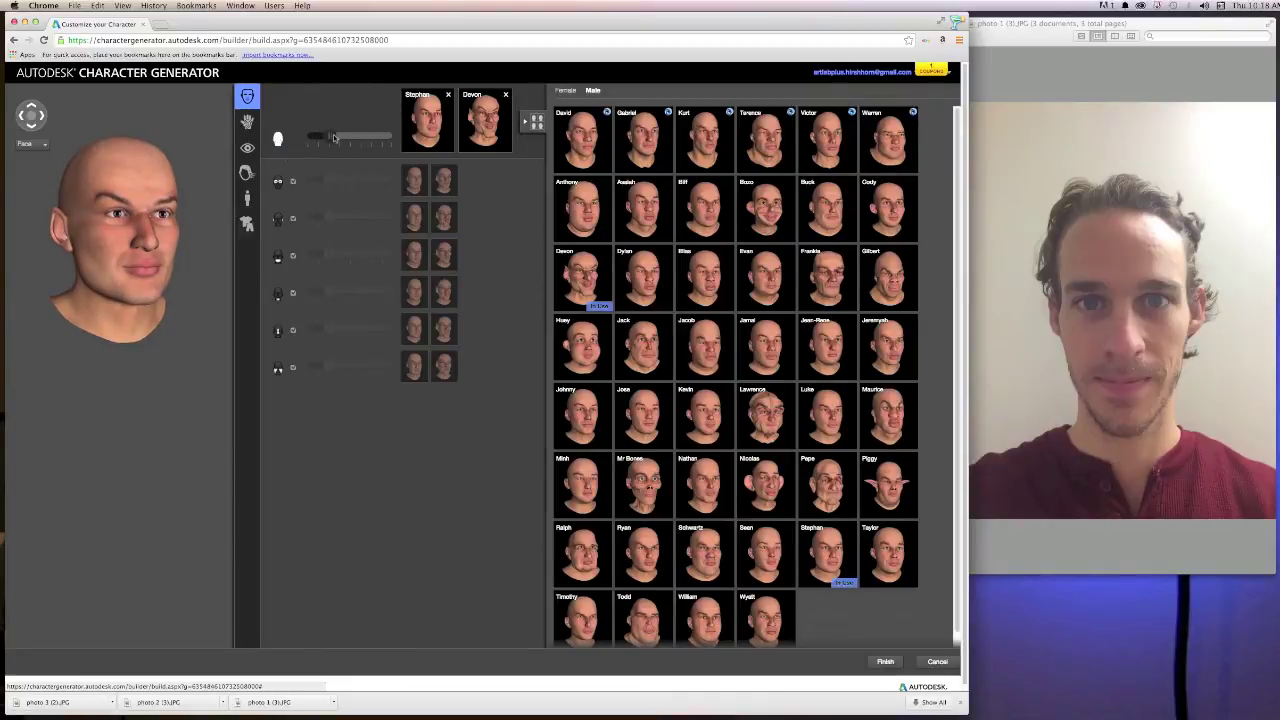
mouse_move(334, 137)
mouse_down()
mouse_move(370, 138)
mouse_move(338, 139)
mouse_up()
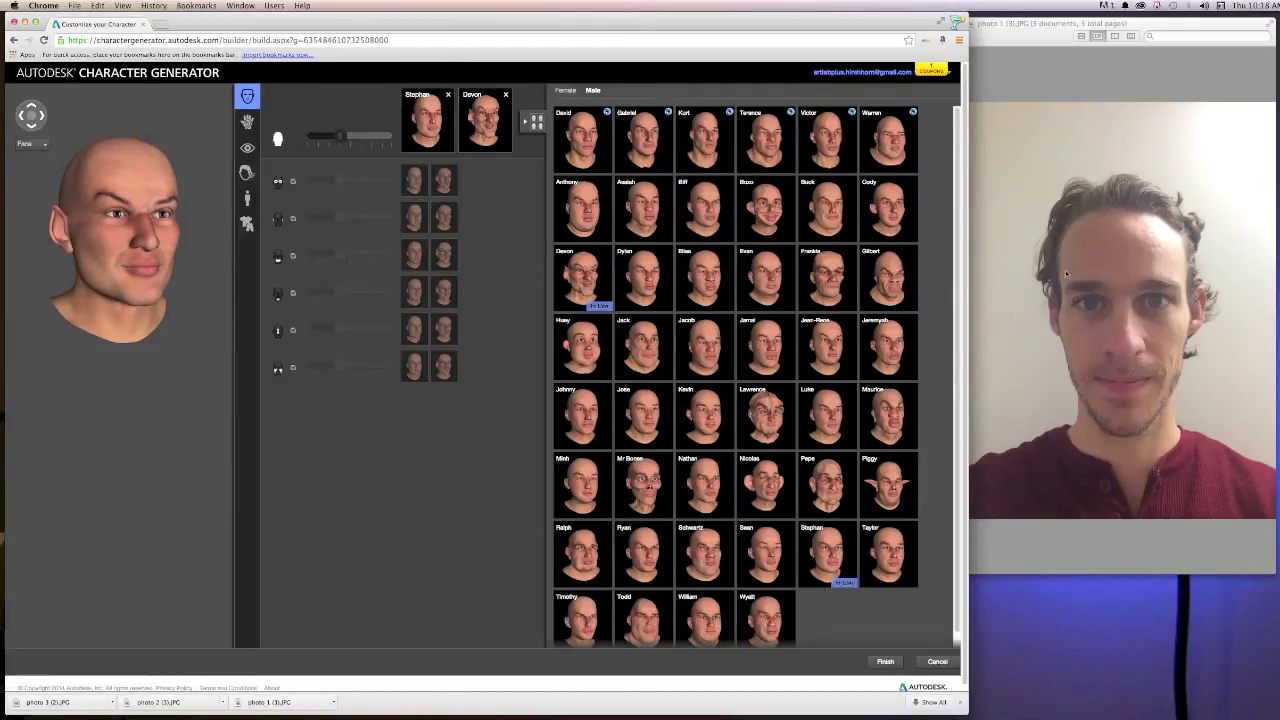
Step: Replace Stephan with Sean as the first source face of the whole-head blend
mouse_move(756, 244)
mouse_move(805, 538)
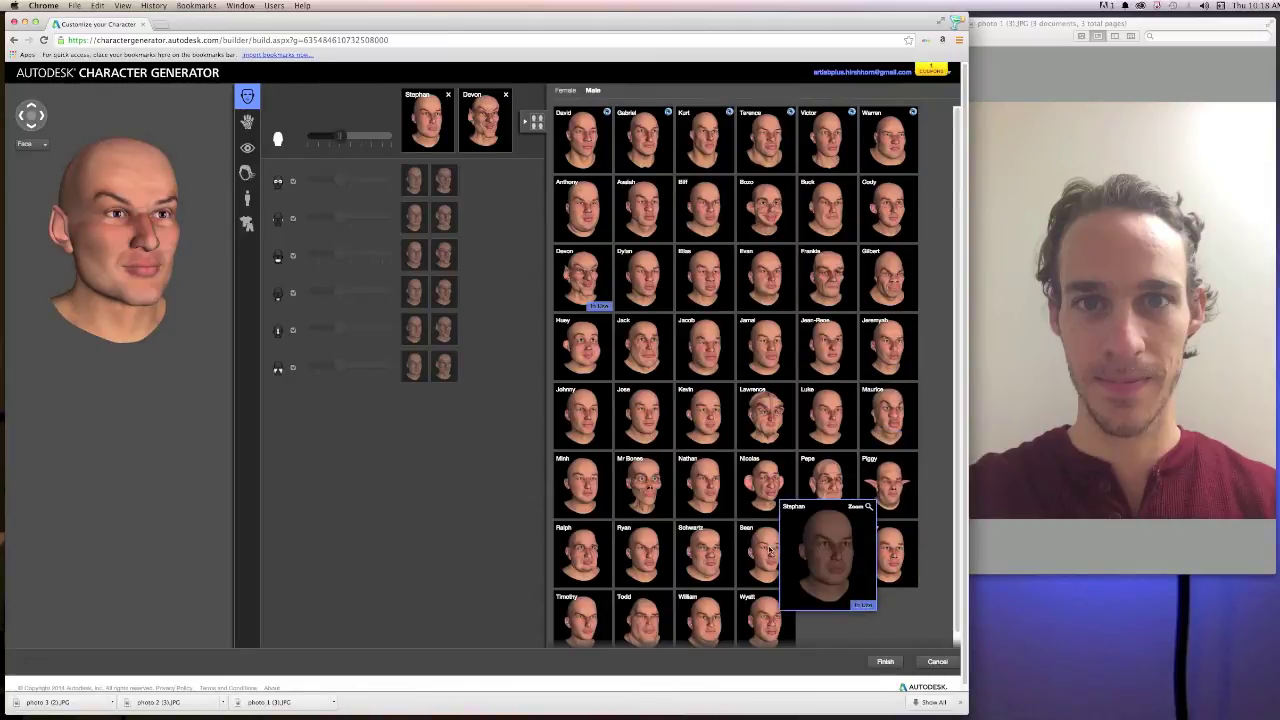
drag(805, 545, 433, 148)
Step: Replace Devon with Kurt as the second source face and shift the whole-head blend about three-quarters toward Kurt
mouse_move(727, 165)
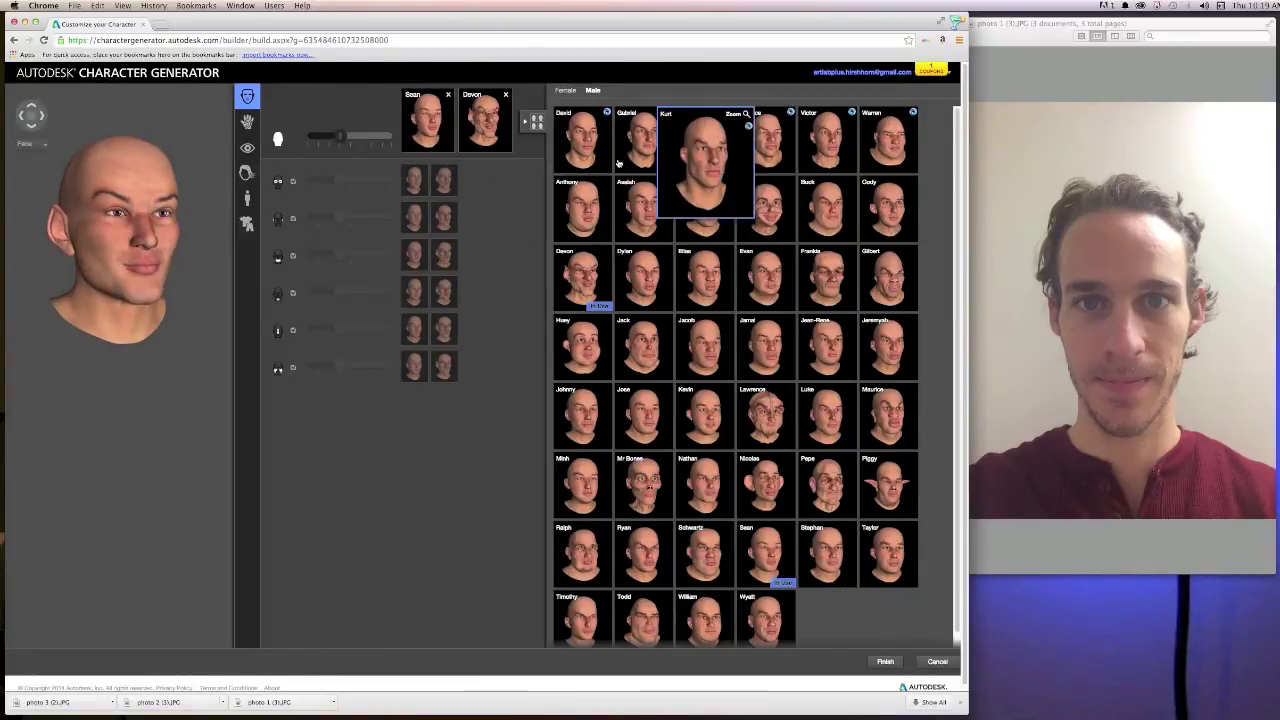
mouse_move(684, 248)
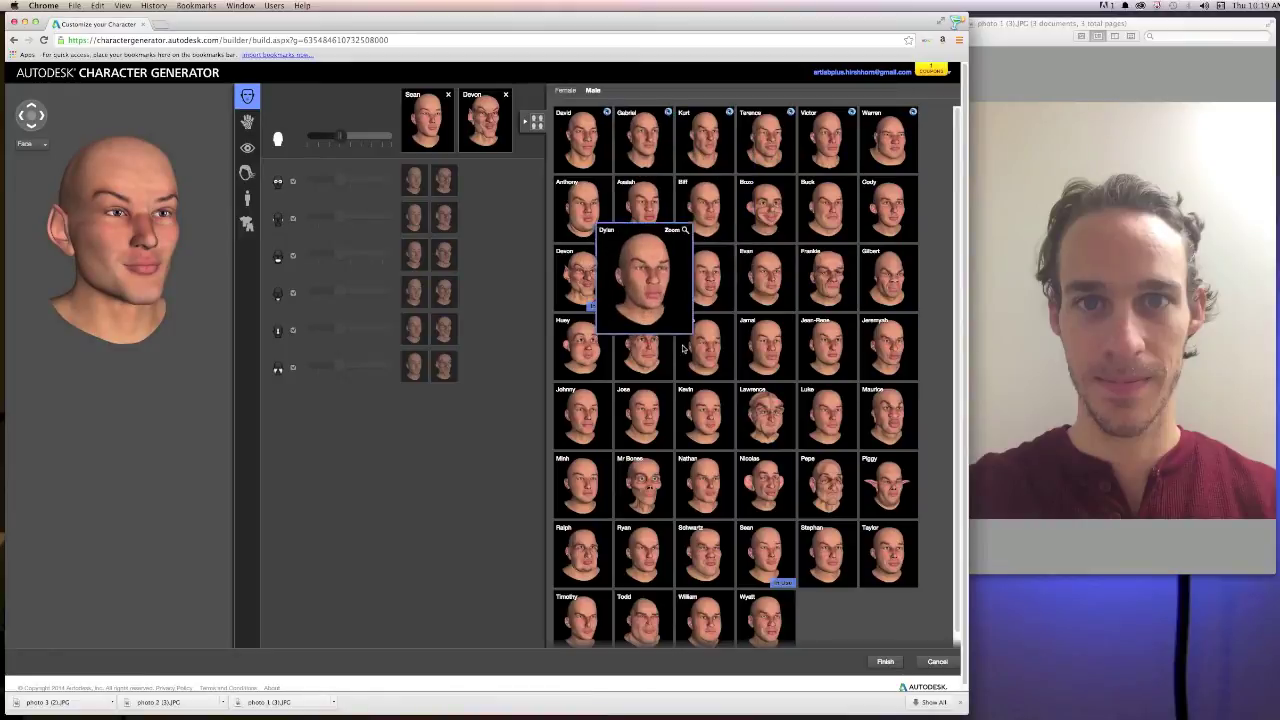
mouse_move(801, 372)
mouse_move(824, 421)
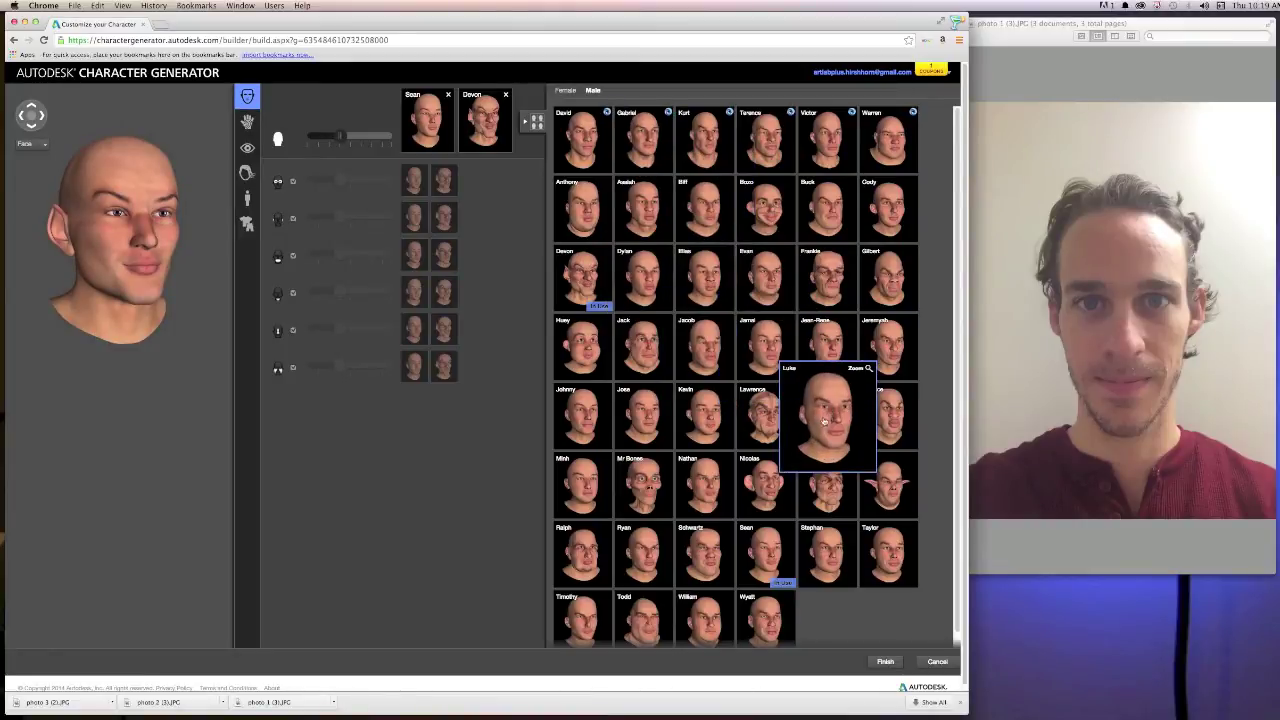
mouse_move(697, 467)
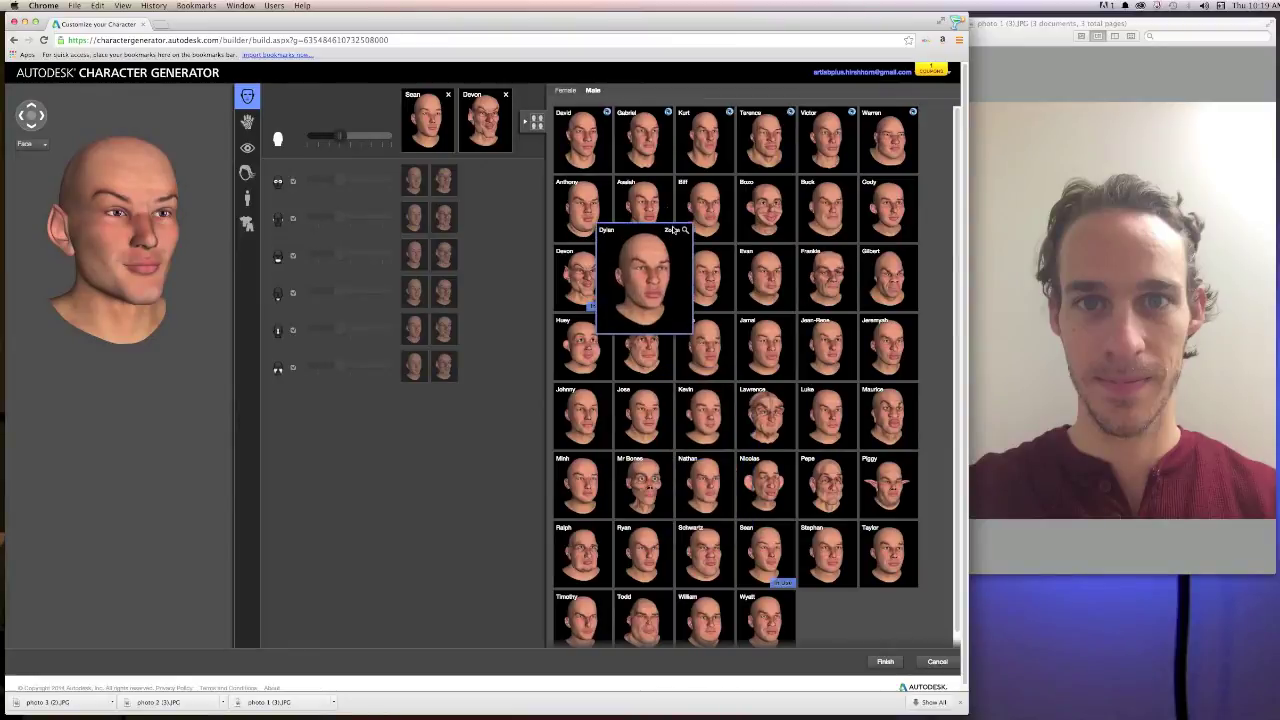
mouse_move(665, 145)
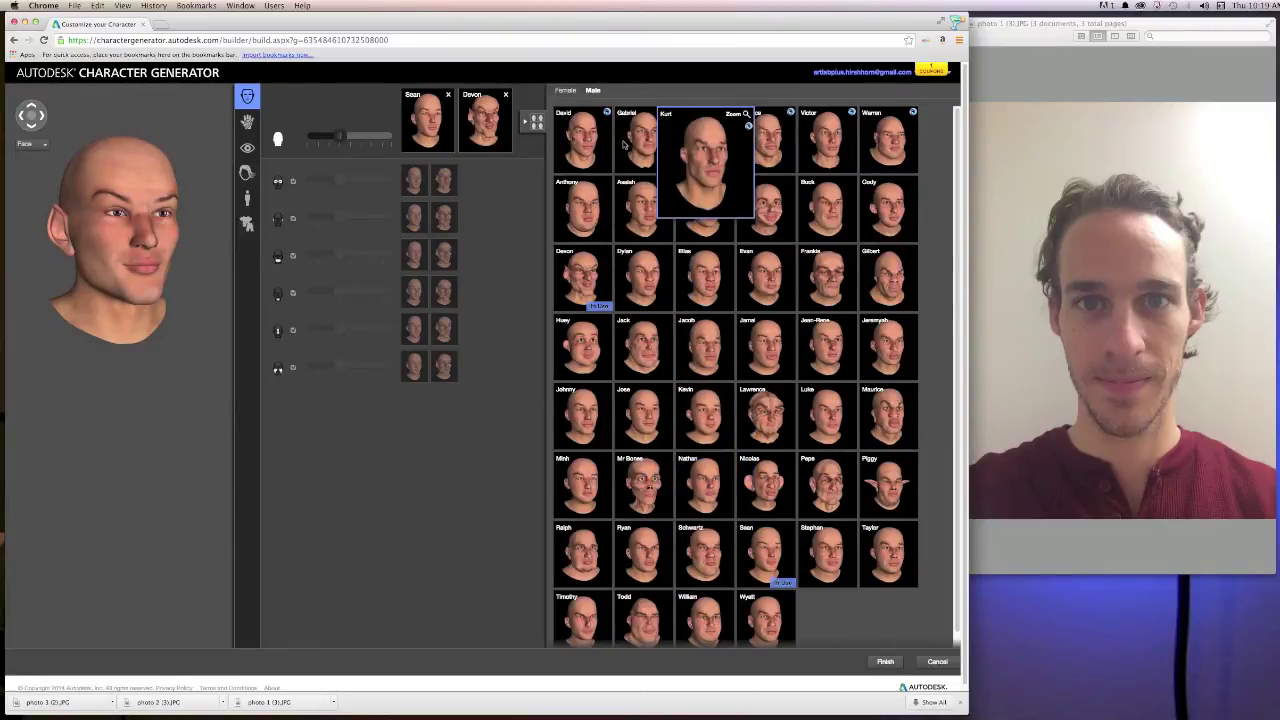
drag(623, 145, 489, 125)
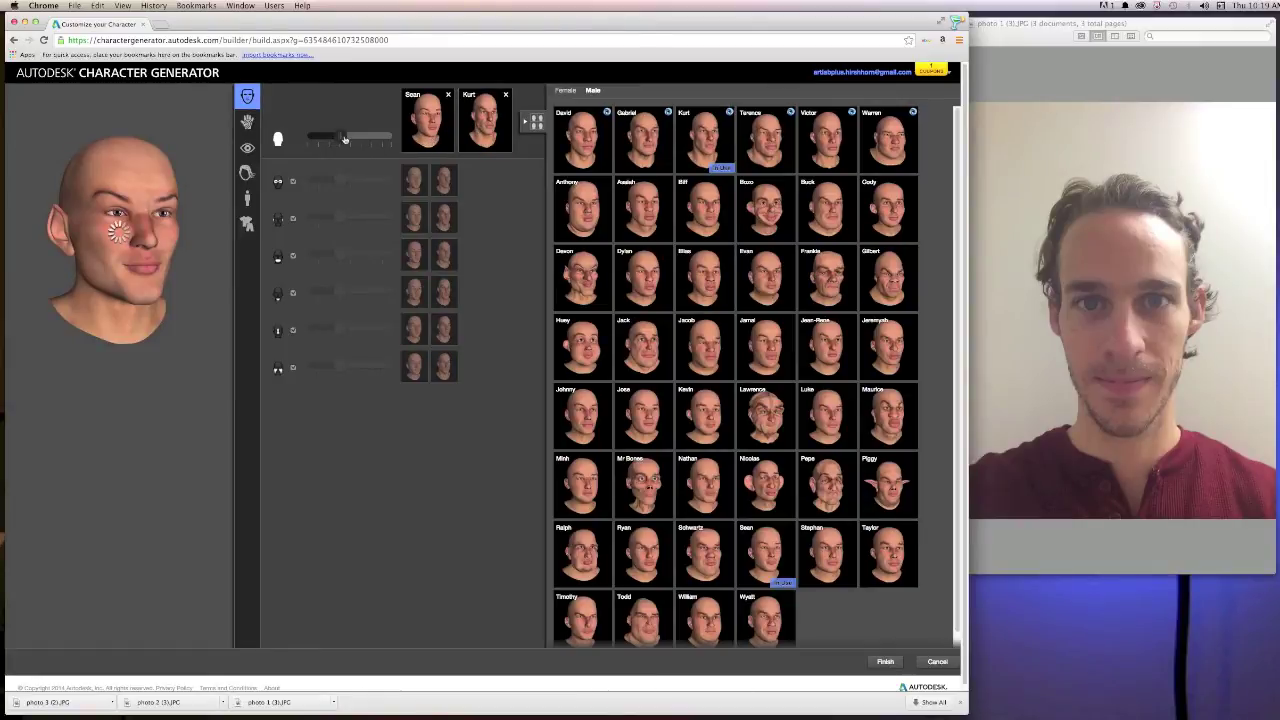
drag(343, 139, 355, 141)
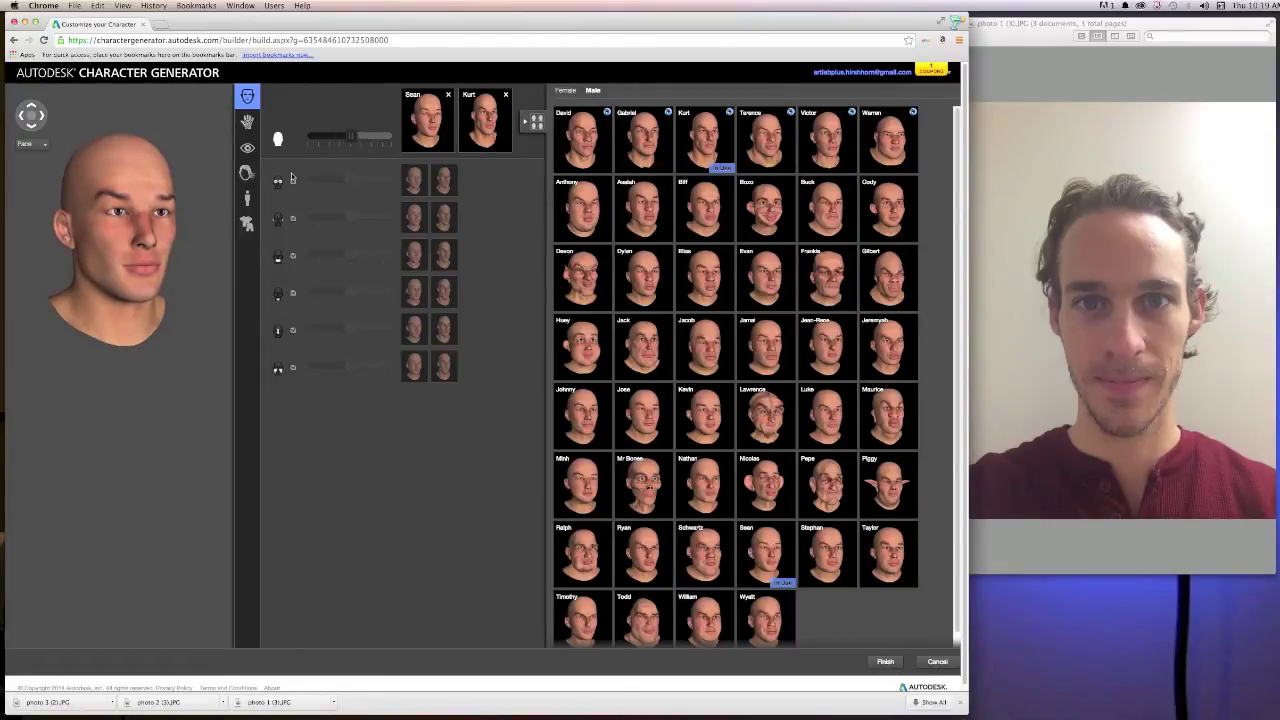
drag(351, 140, 375, 145)
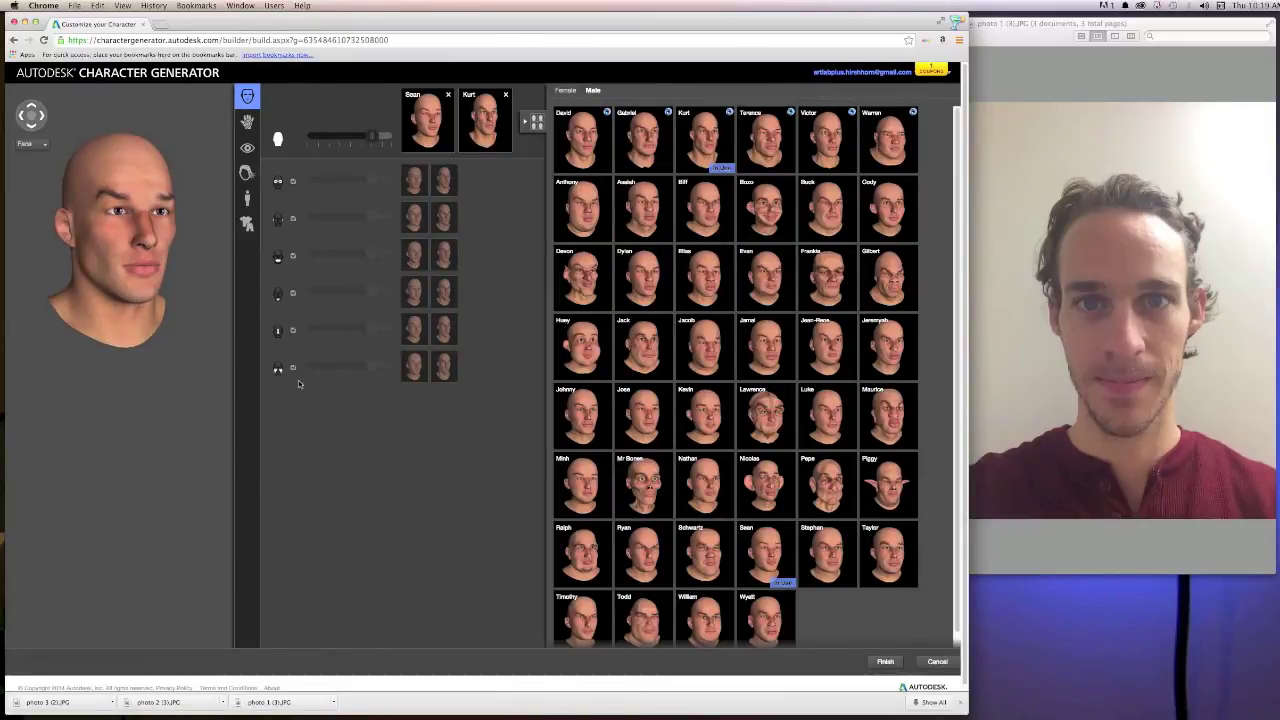
Step: Adjust the chin separately, shifting its Sean and Kurt blend back toward Sean, a little over a third toward Kurt
click(279, 297)
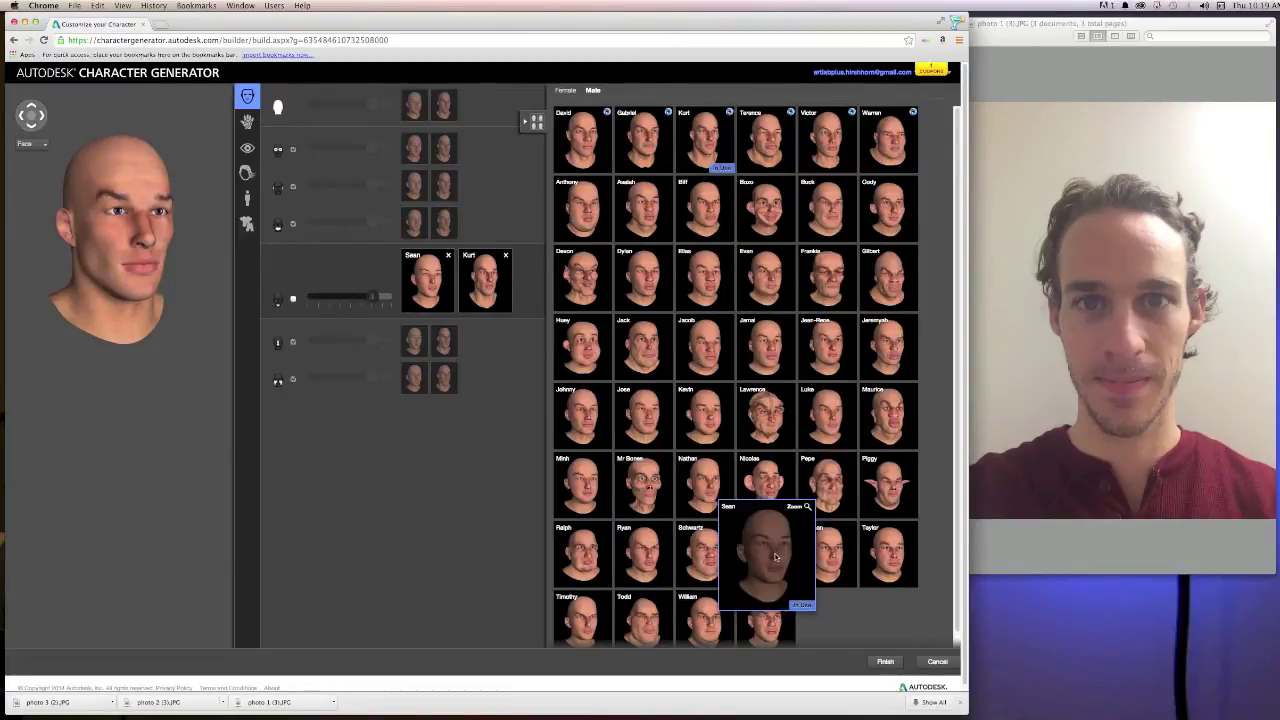
drag(771, 557, 514, 298)
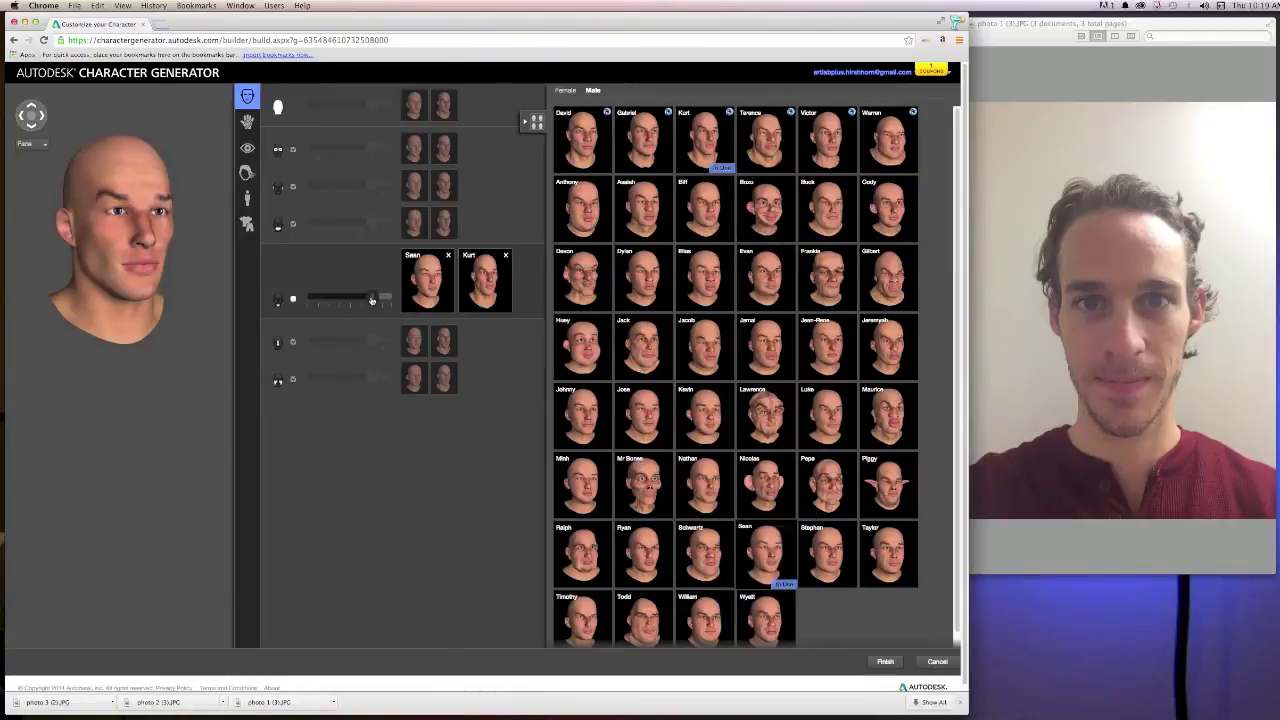
drag(370, 300, 336, 307)
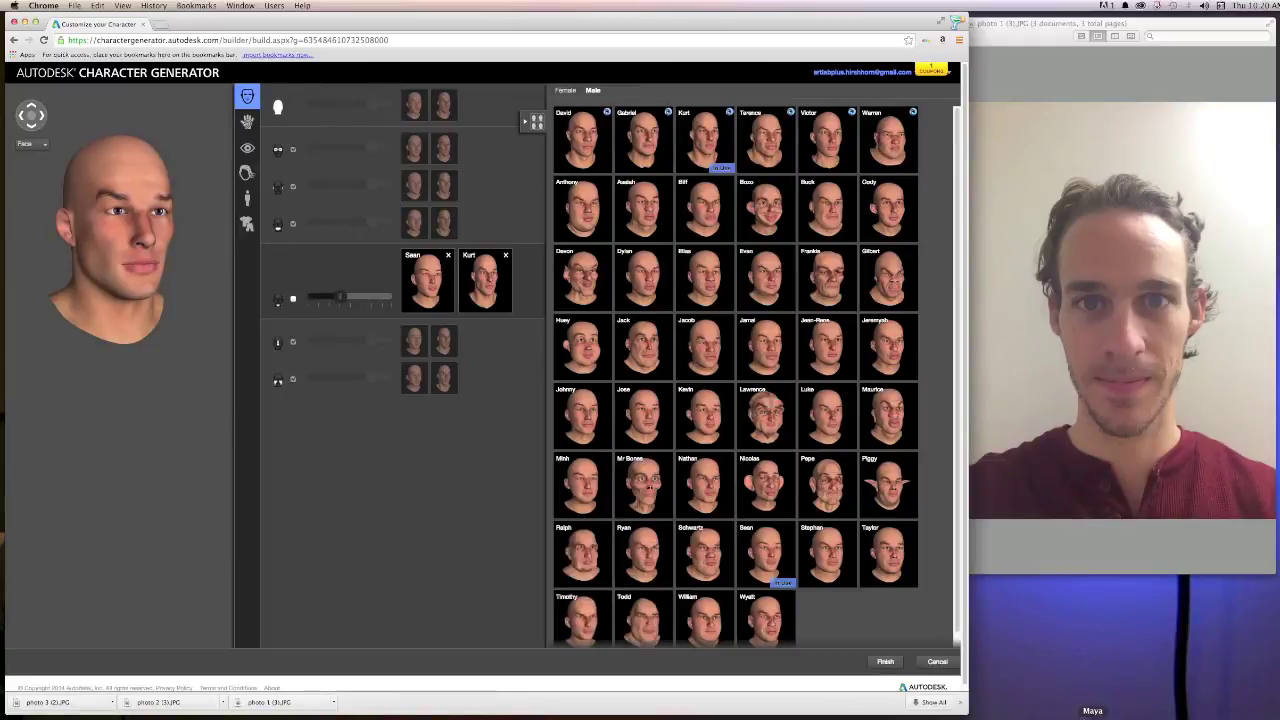
Step: Blend the facial feature listed below the chin from Jean-Rene and Victor, and the one listed above it from Victor and Nathan
click(428, 342)
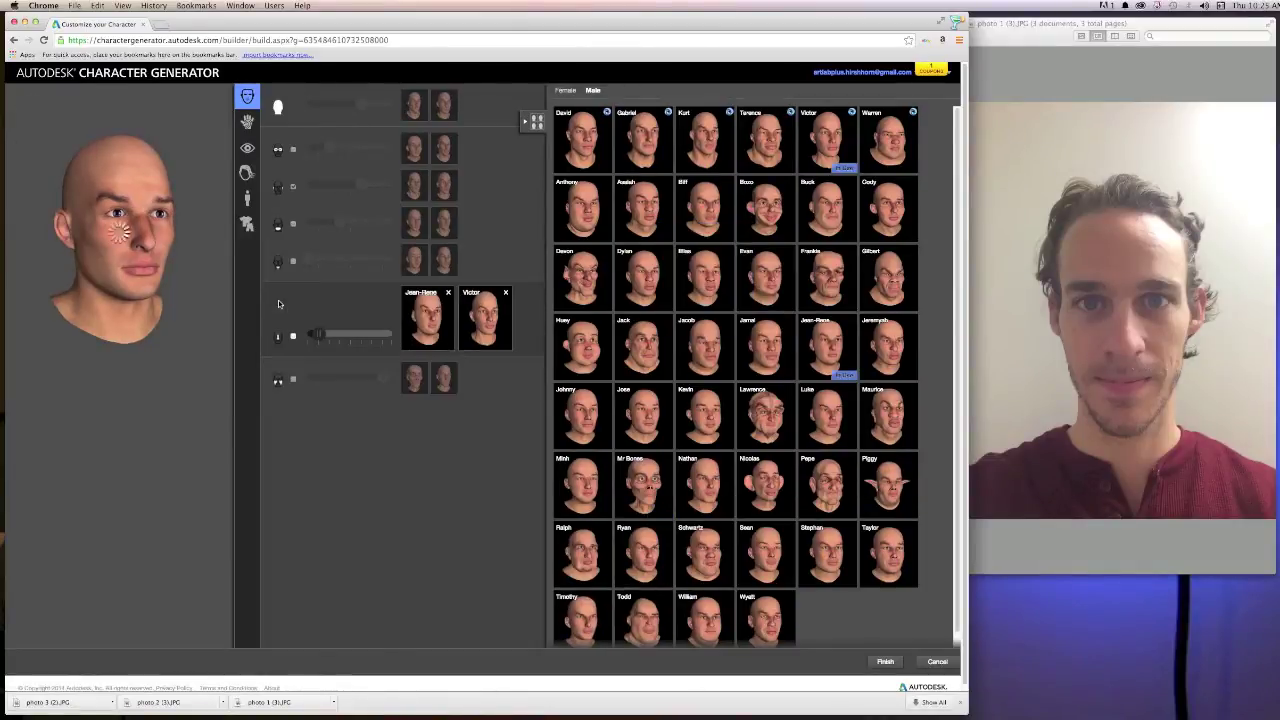
click(371, 260)
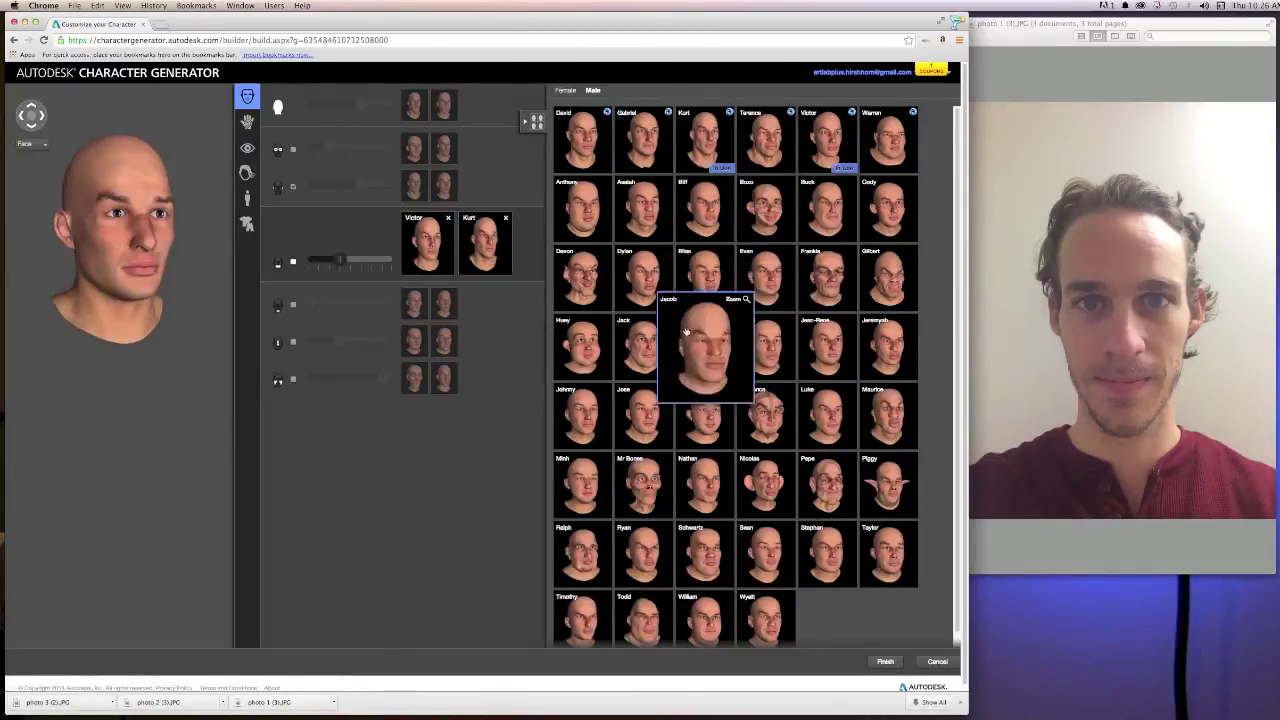
click(704, 485)
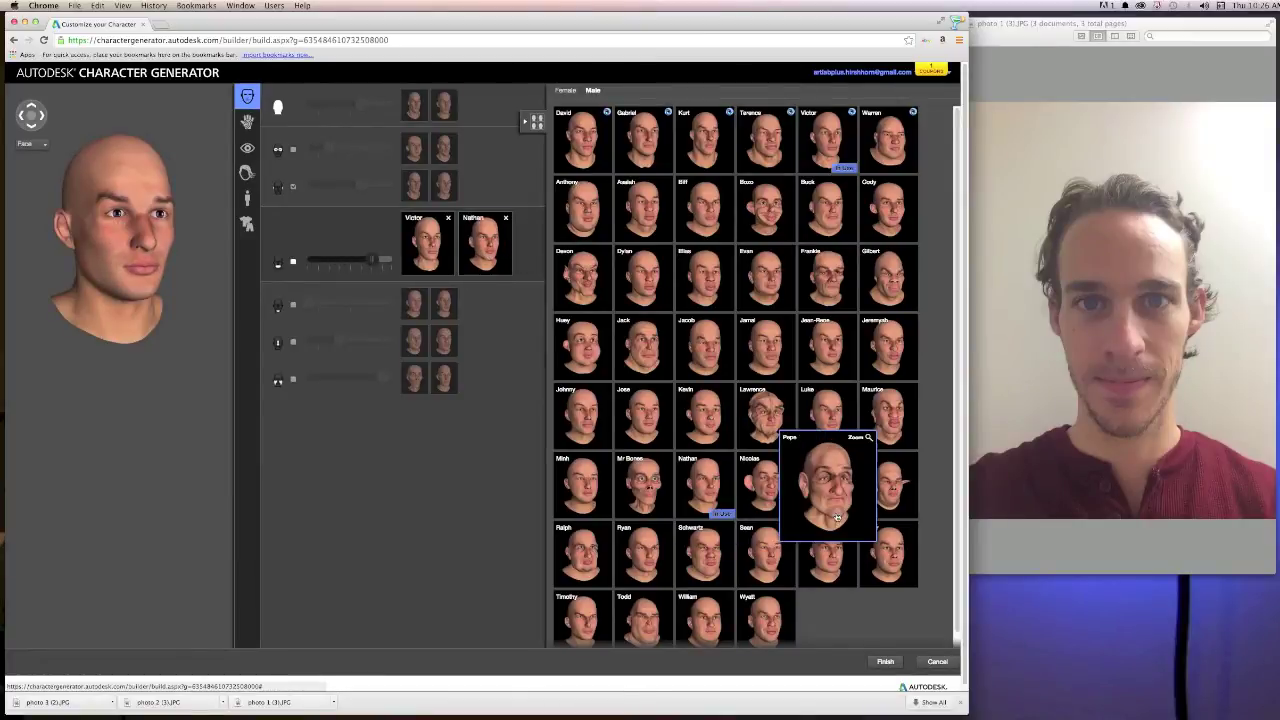
Step: Rebuild the chin from the female faces Amy and Rebecca, blended about two-thirds toward Rebecca
click(148, 243)
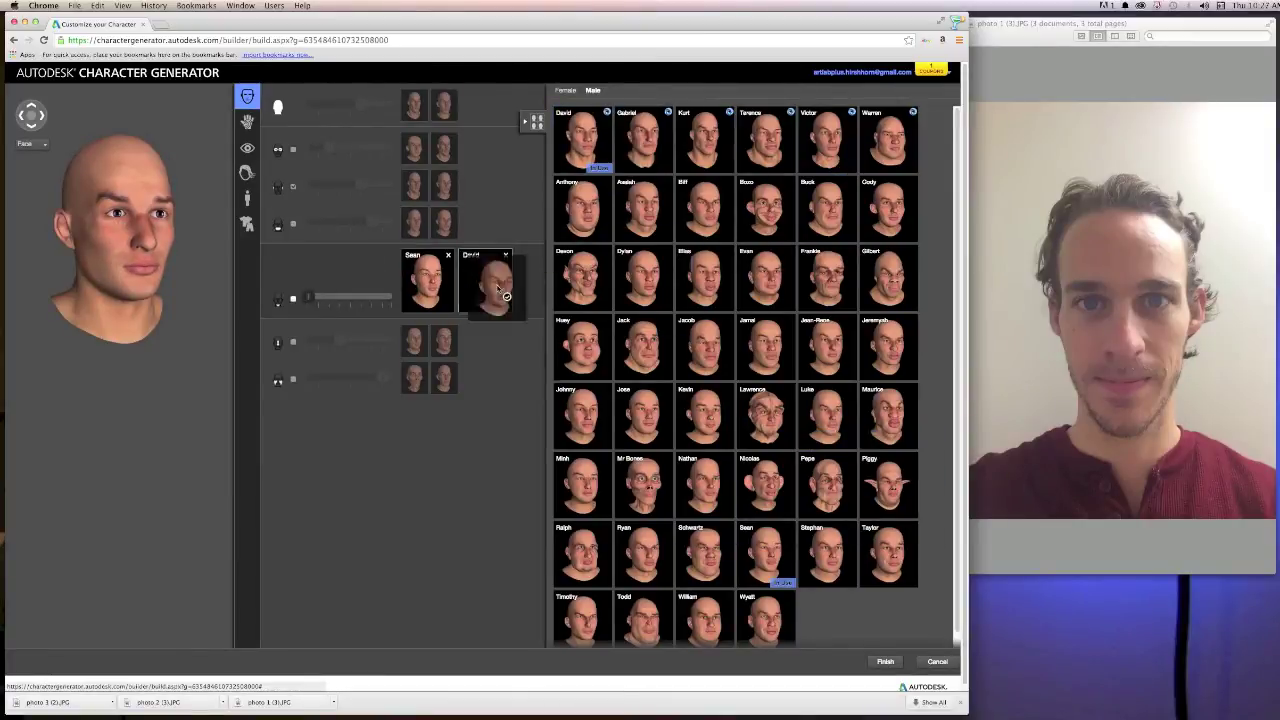
click(566, 90)
click(582, 210)
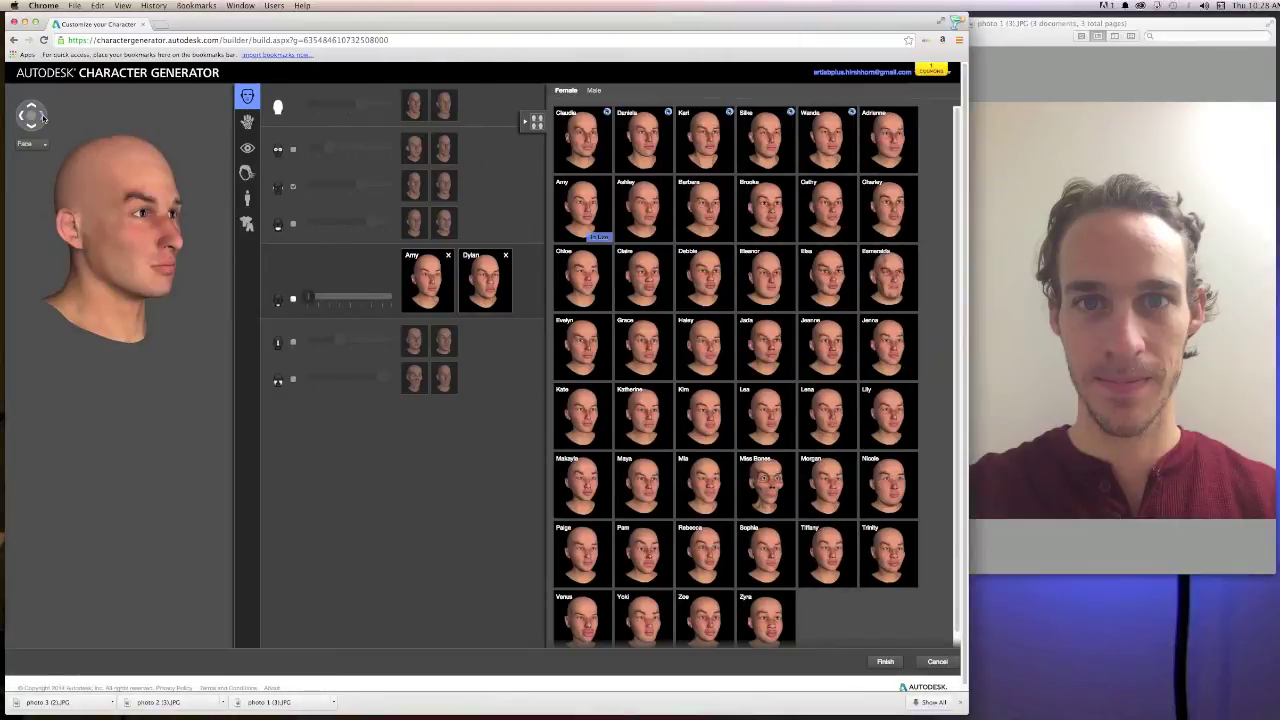
mouse_move(826, 485)
click(703, 555)
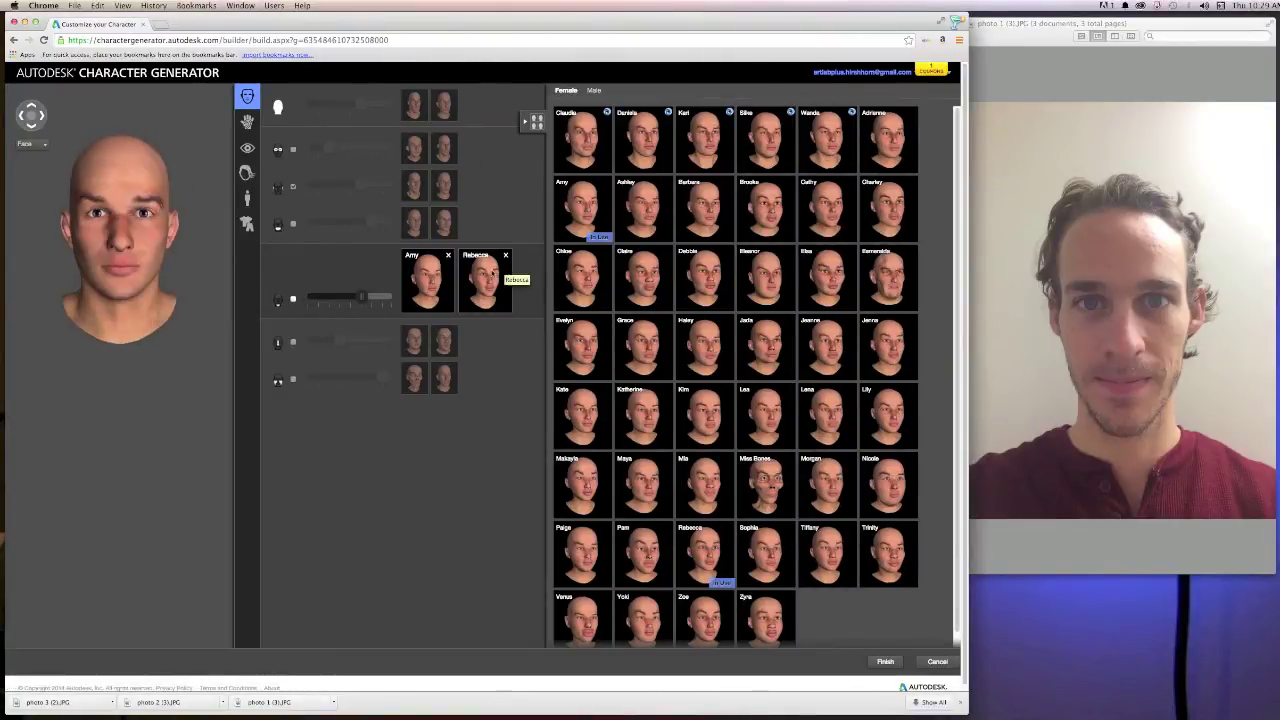
Step: Return to the whole-head blend and compare the character's front view with the front reference photo
click(330, 105)
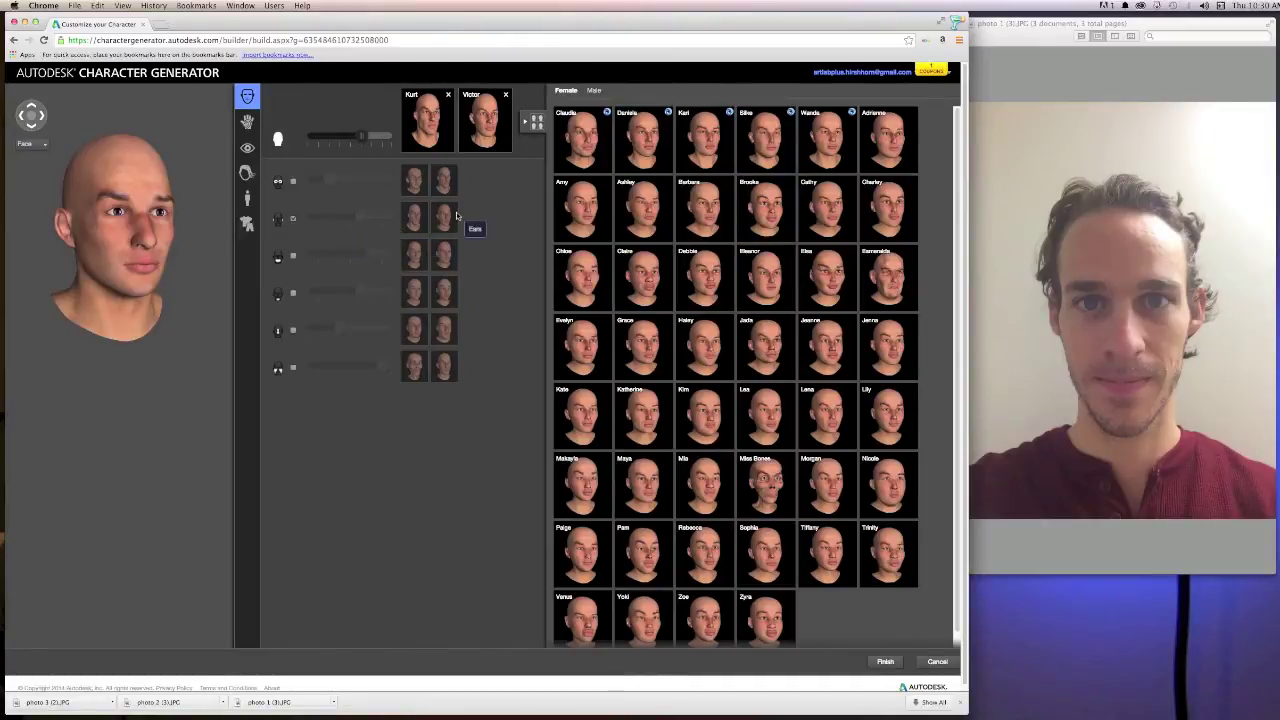
click(1063, 256)
click(927, 252)
click(903, 120)
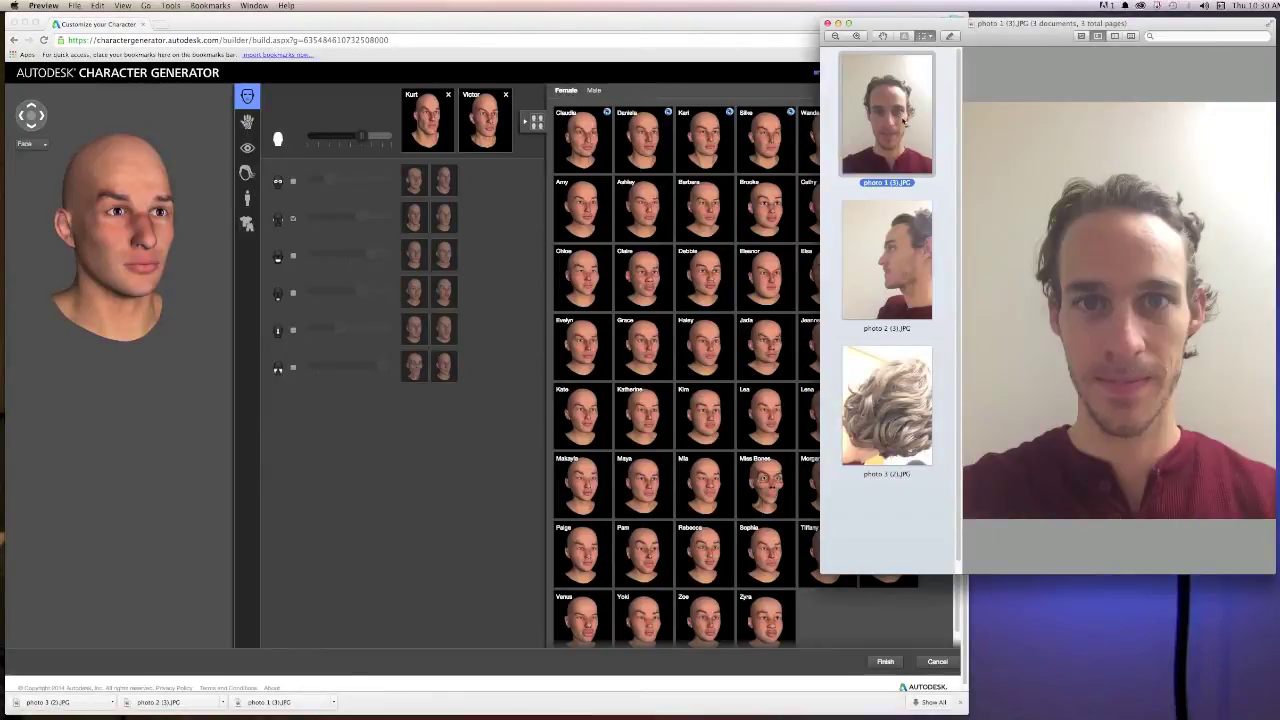
click(705, 150)
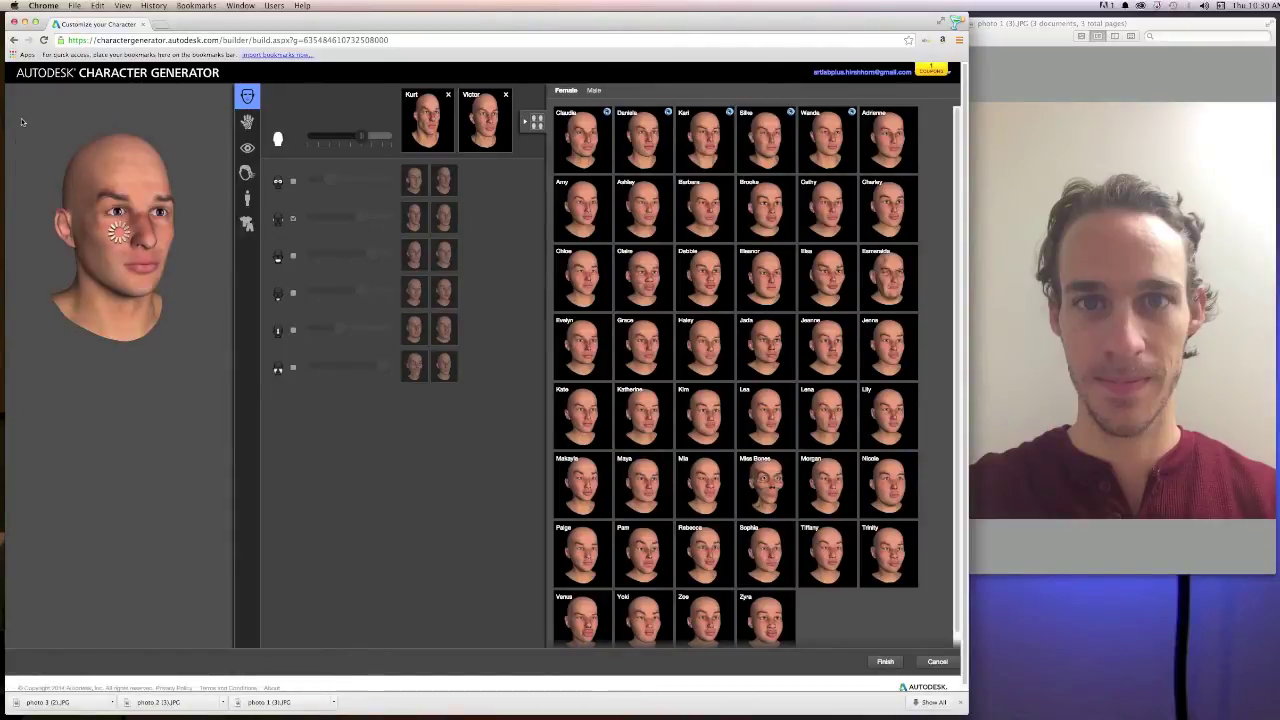
key(super+Tab)
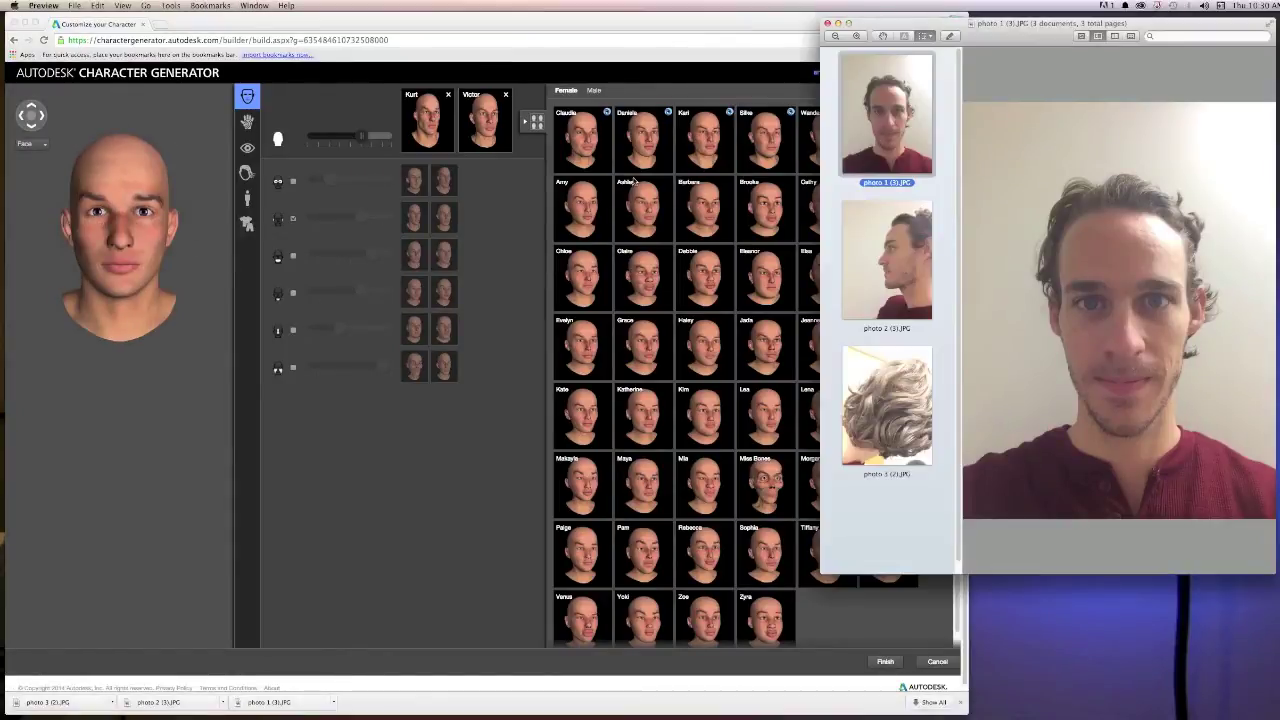
Step: Turn the head to its profile, compare it with the side reference photo, and rotate it back toward the front
click(20, 115)
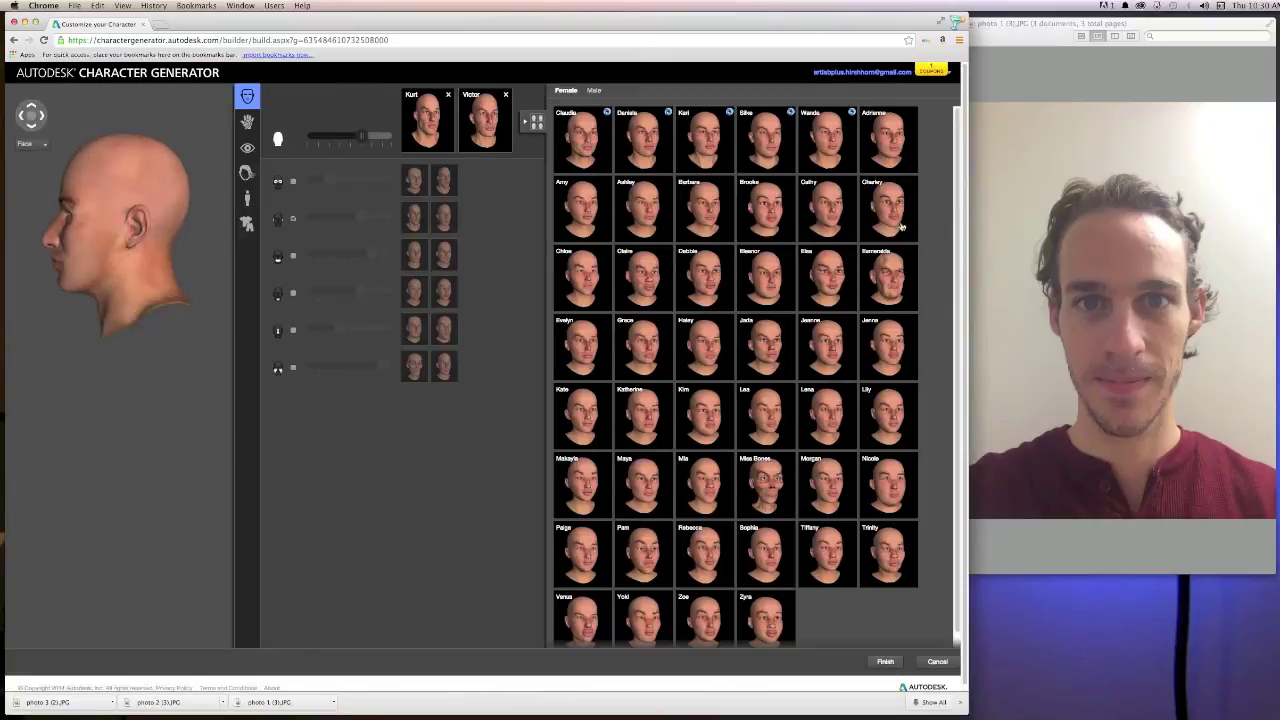
click(990, 250)
click(889, 266)
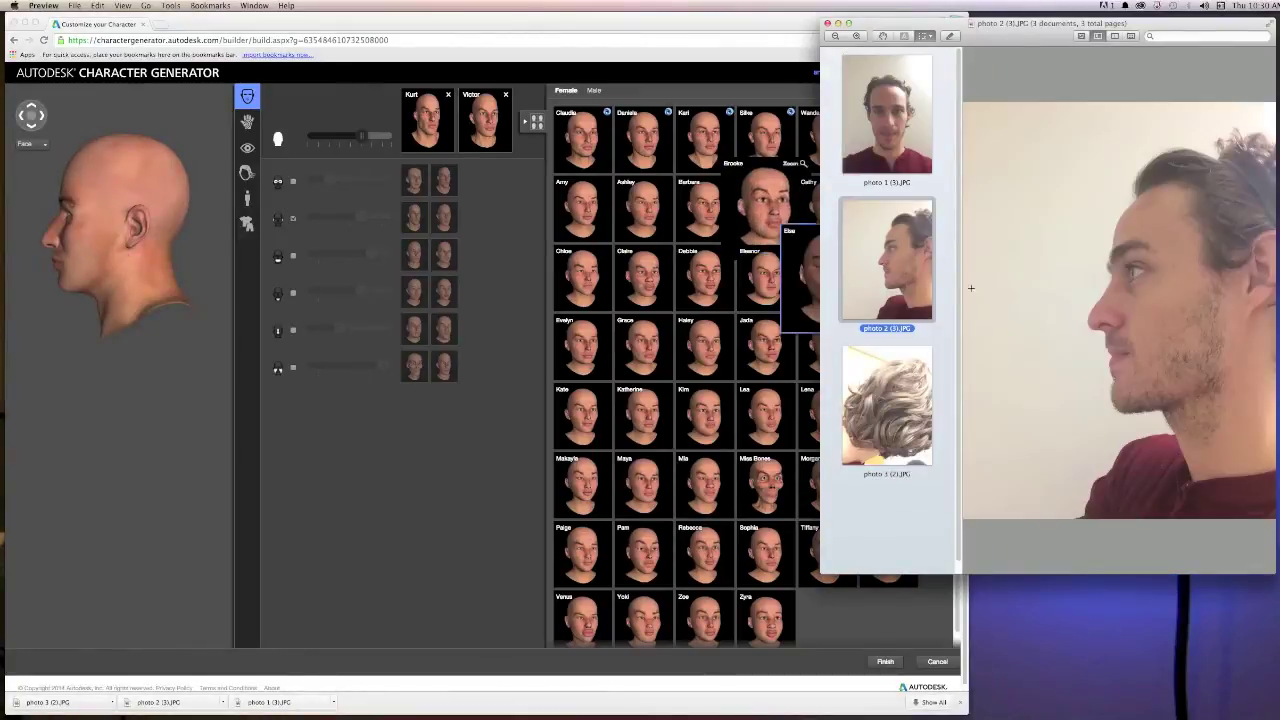
click(165, 213)
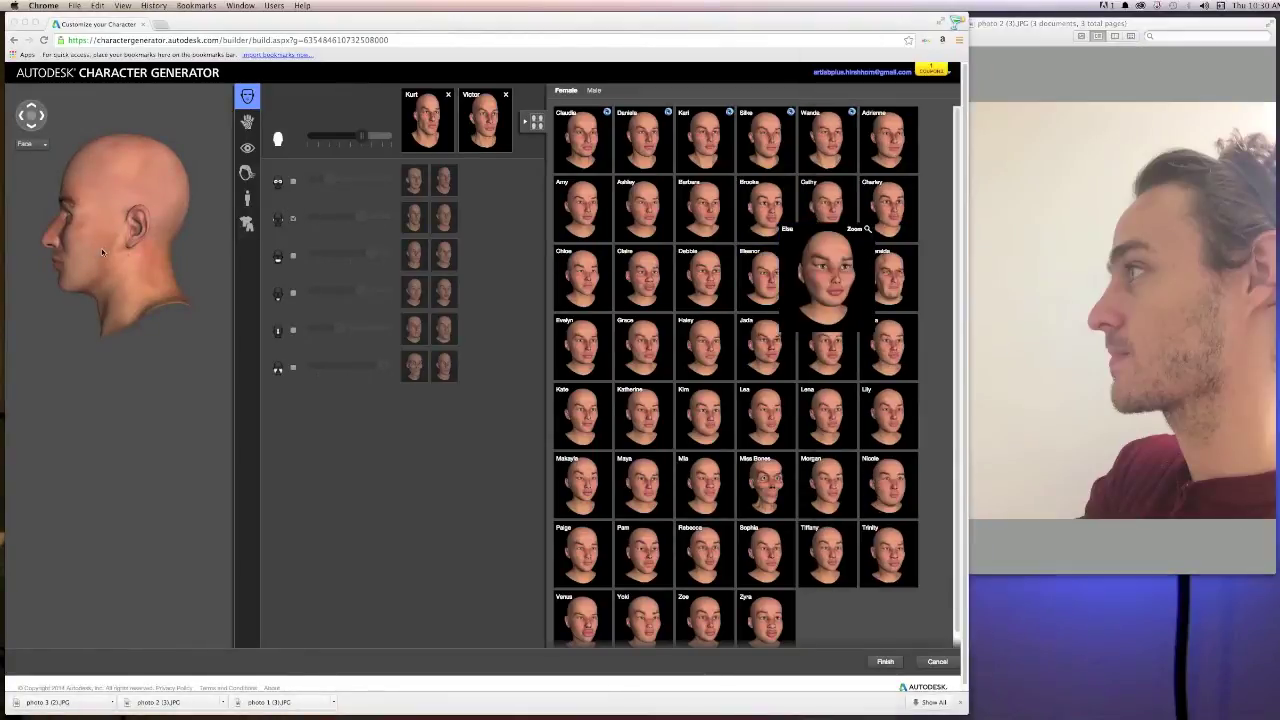
click(43, 120)
click(43, 120)
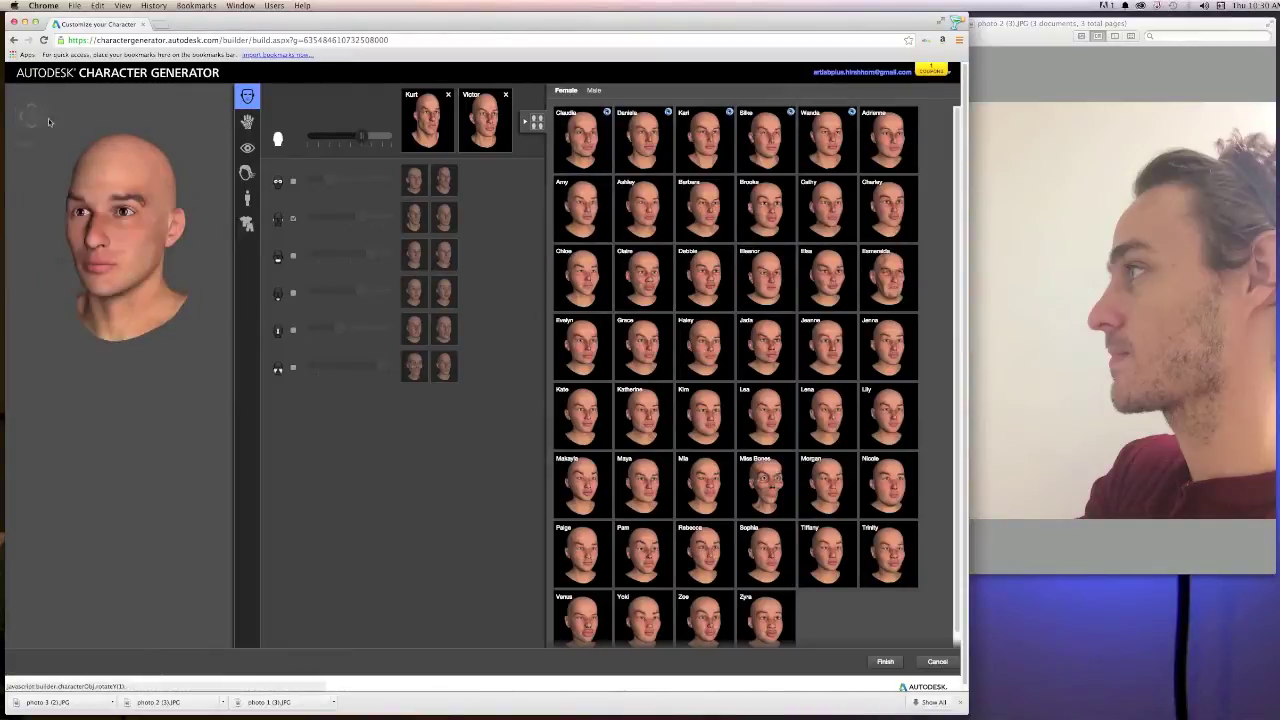
Step: Open the eye and chin blends and browse the male and female source faces for the chin, ending on the female set
click(457, 186)
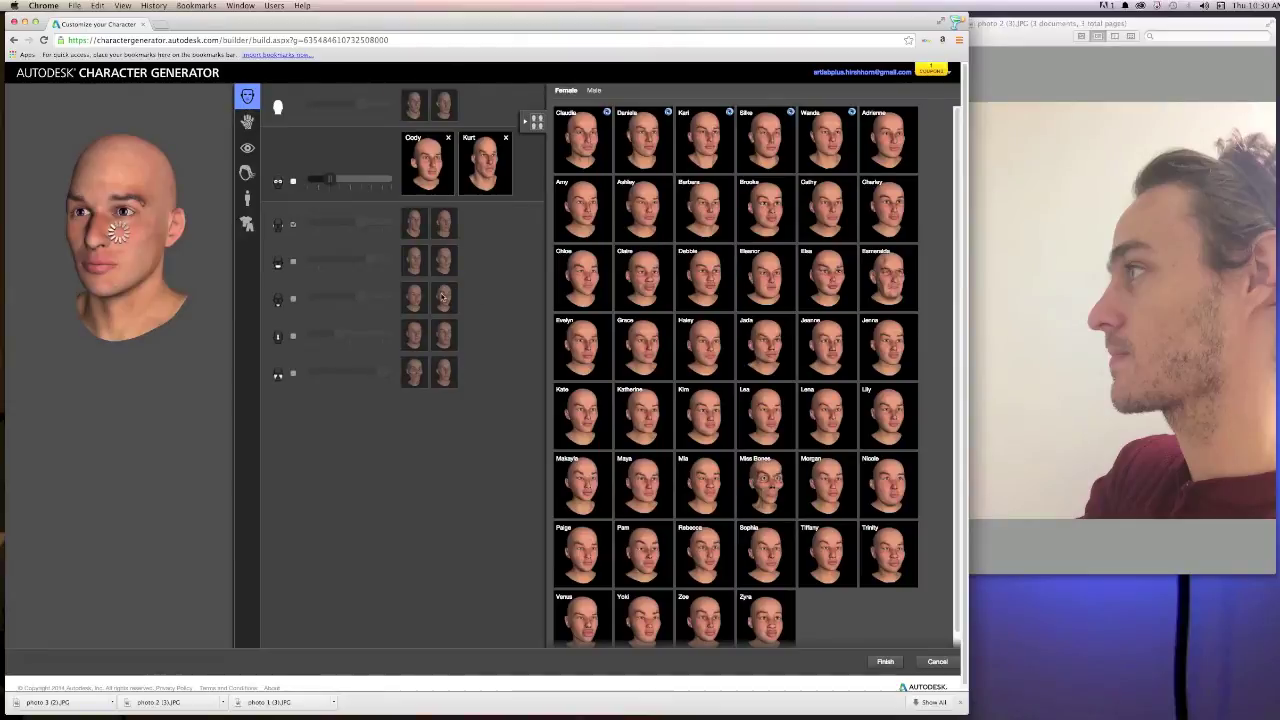
click(469, 297)
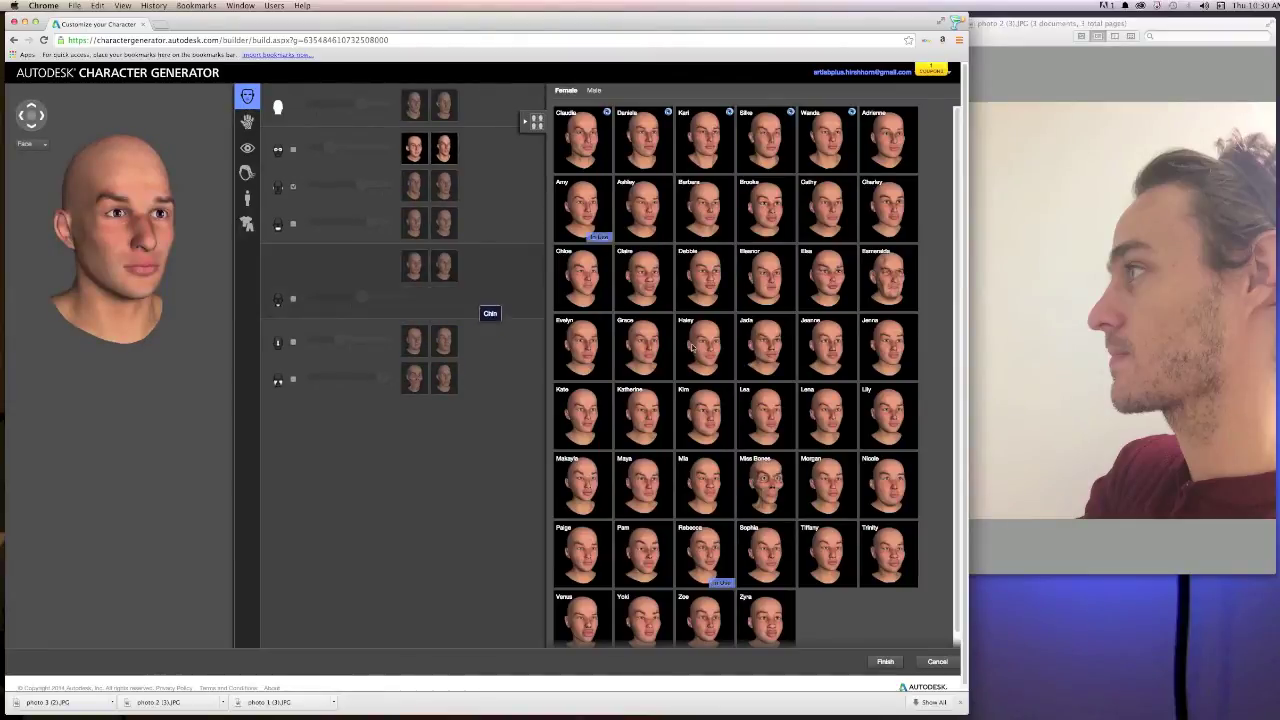
click(593, 91)
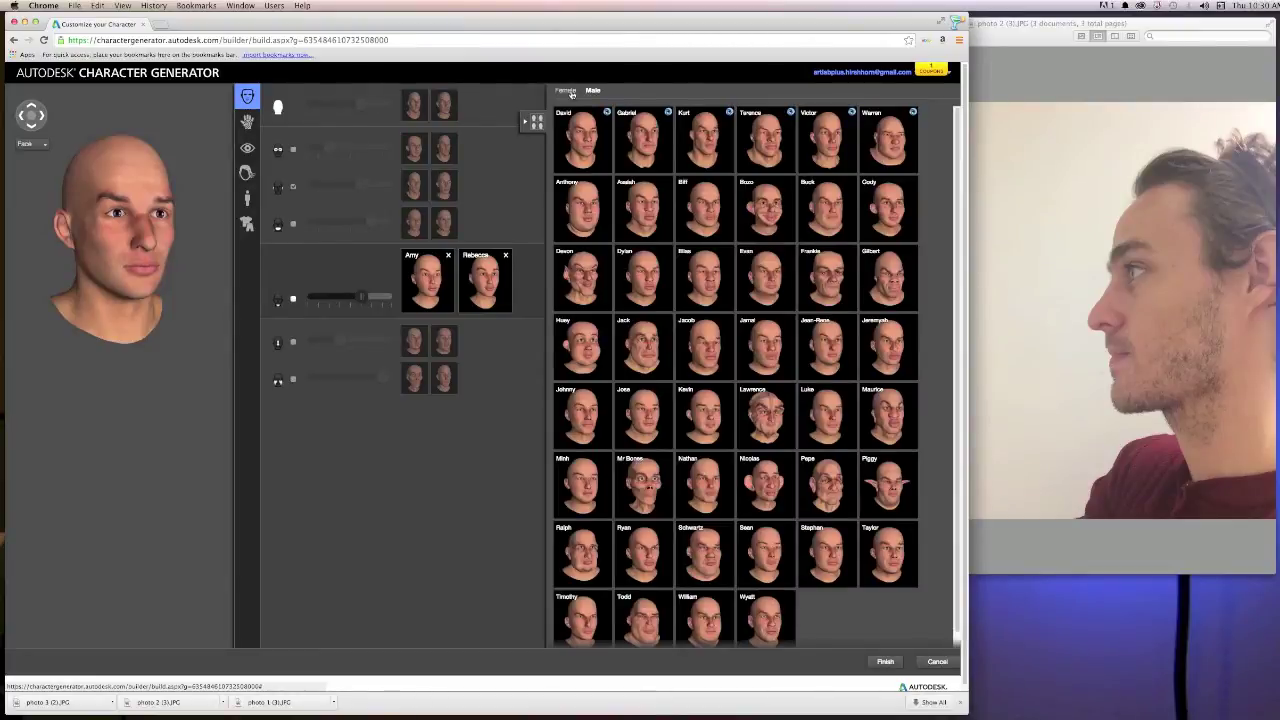
click(566, 91)
click(594, 91)
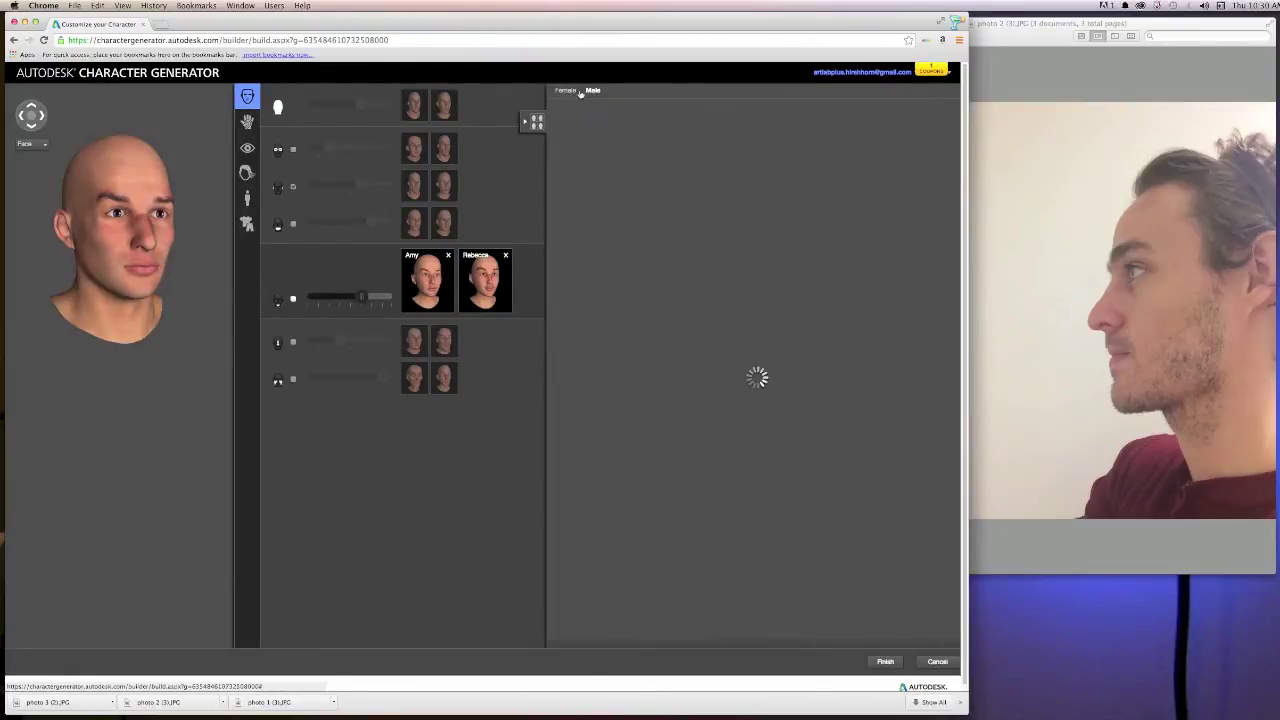
click(566, 91)
mouse_move(741, 270)
mouse_move(644, 278)
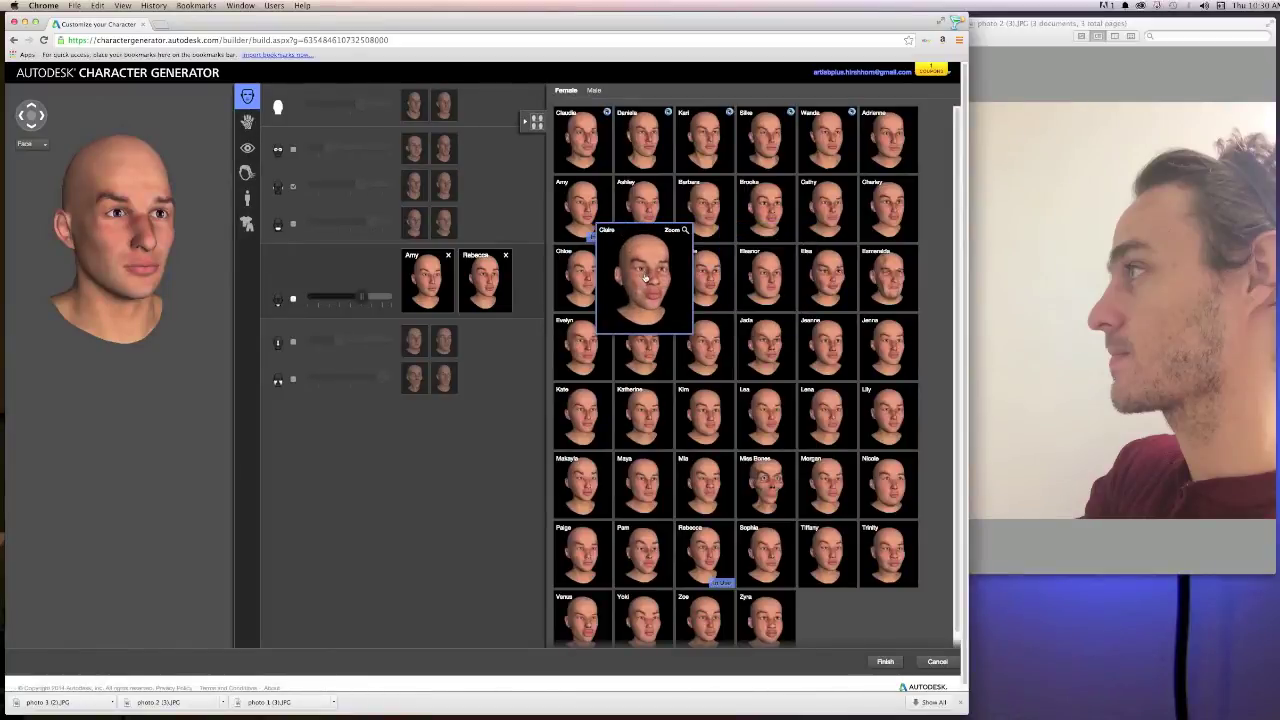
Step: Browse the male source faces for the chin and review the cheeks blend of Mr Bones and Victor and the Jean-Rene and Jamal blend
click(593, 90)
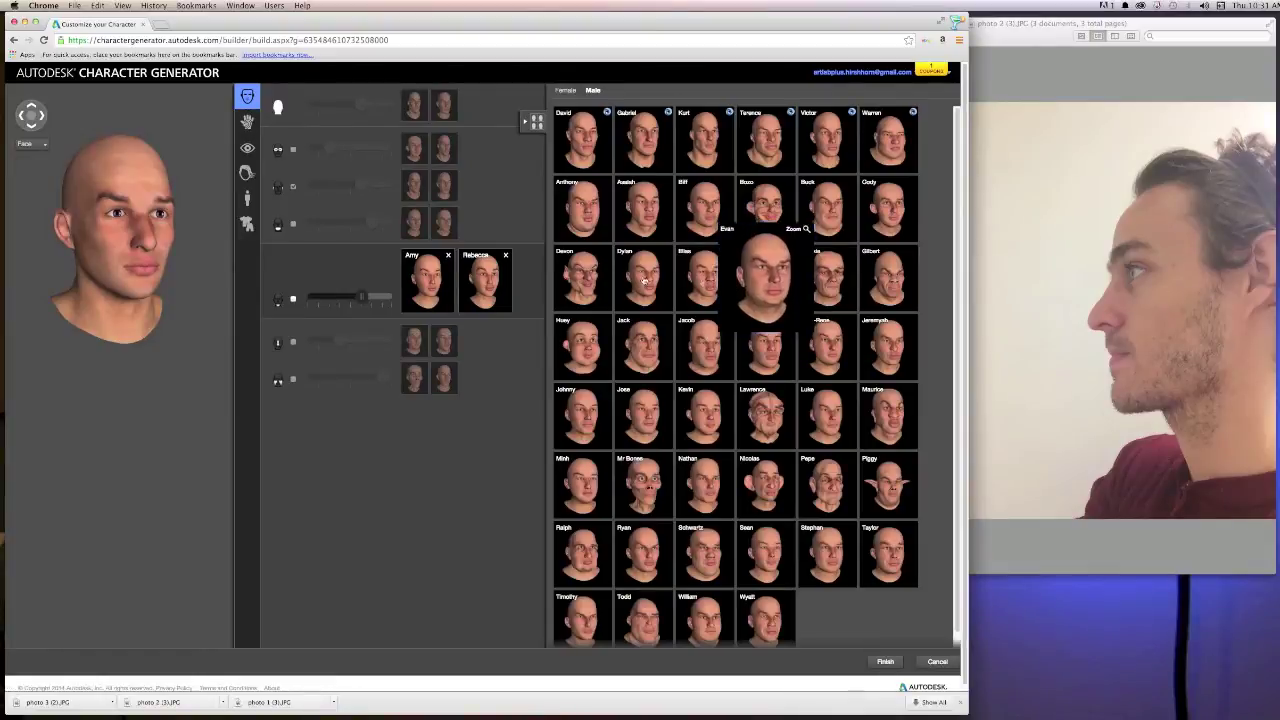
mouse_move(565, 289)
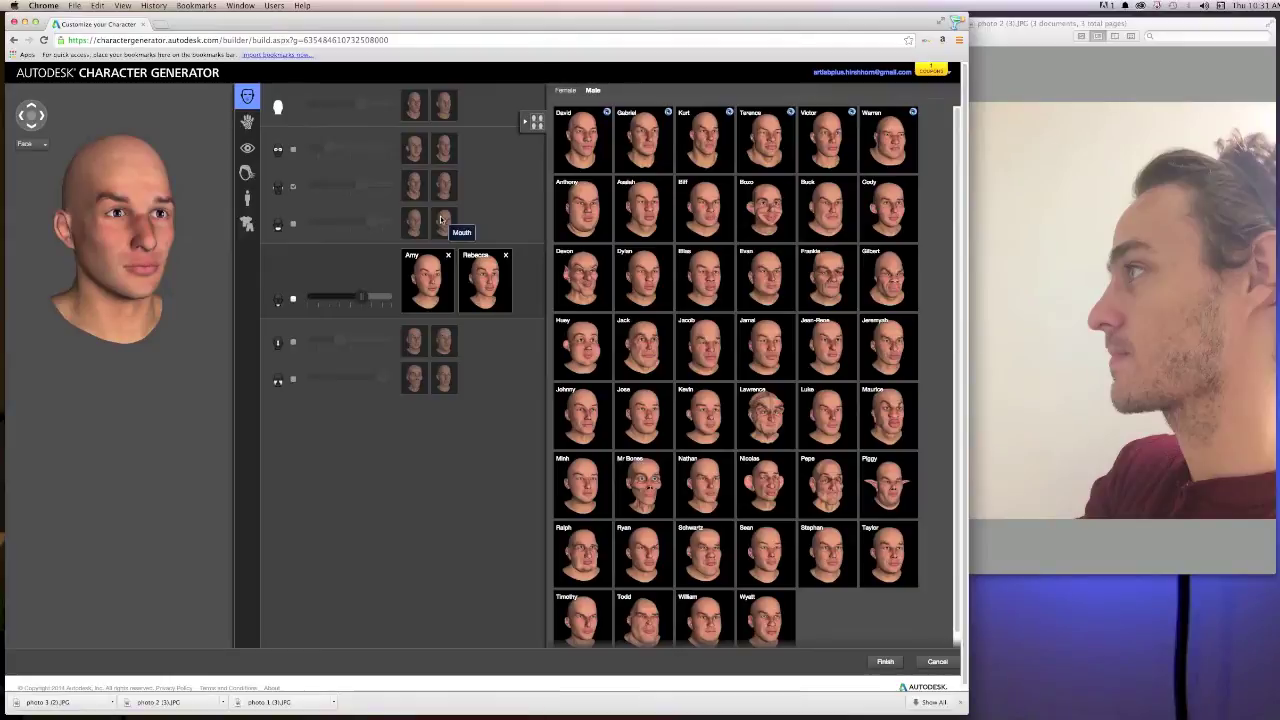
click(414, 378)
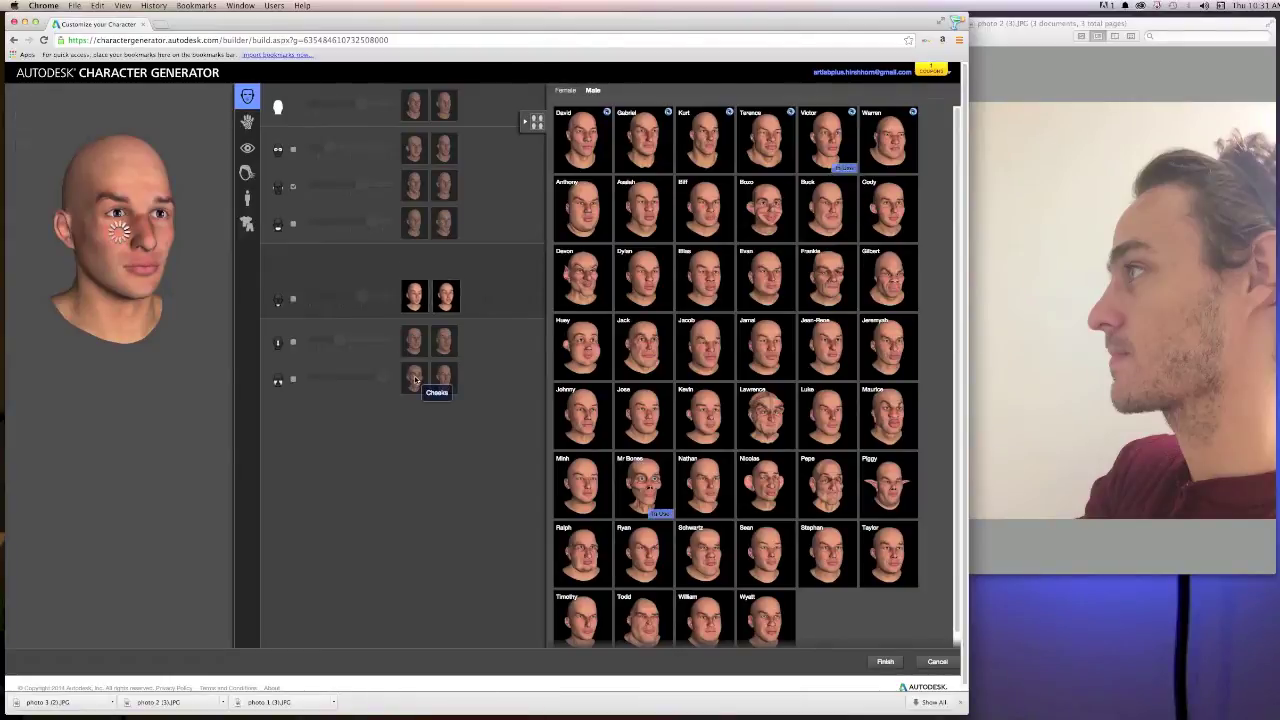
mouse_move(425, 365)
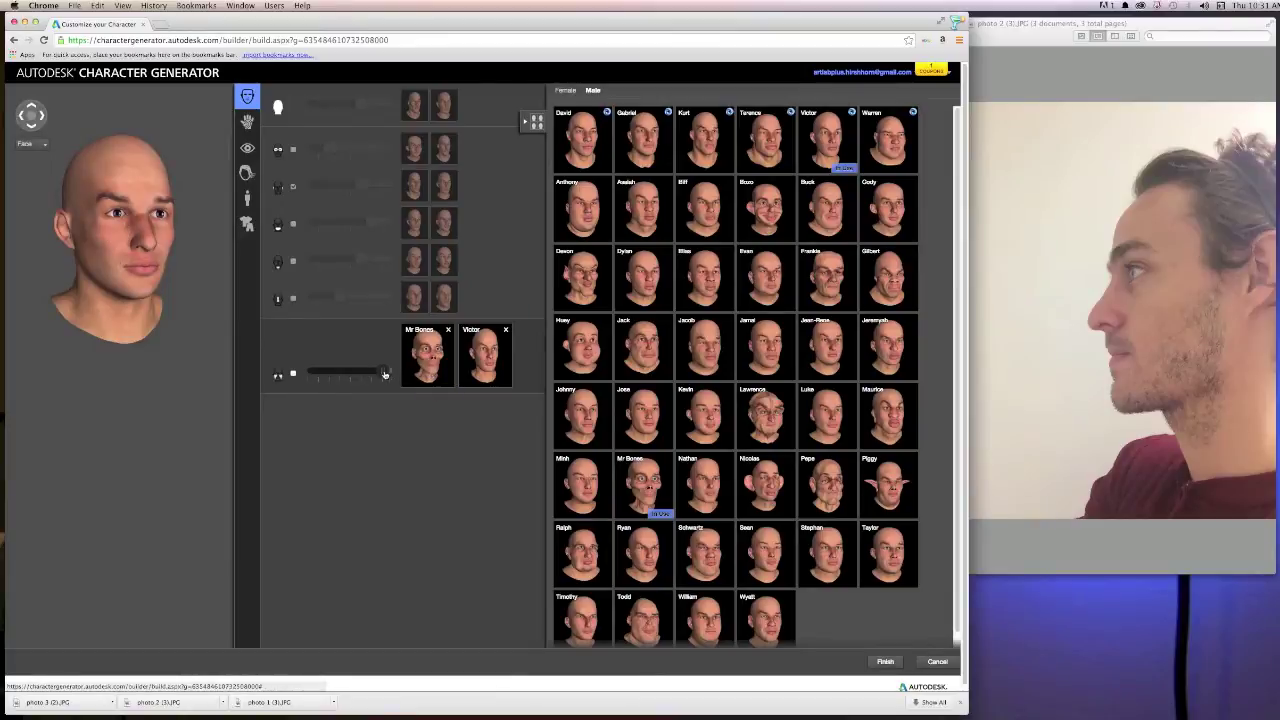
mouse_move(363, 373)
mouse_down()
mouse_move(289, 371)
mouse_move(388, 373)
mouse_up()
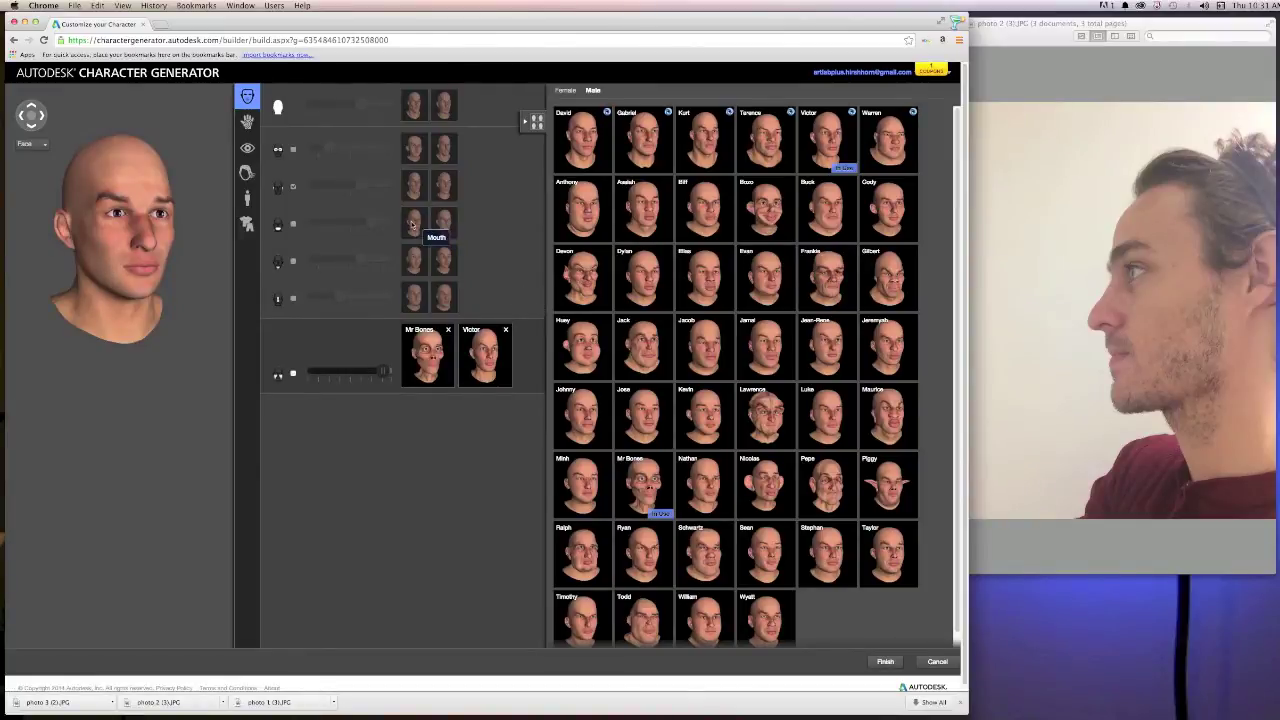
click(422, 303)
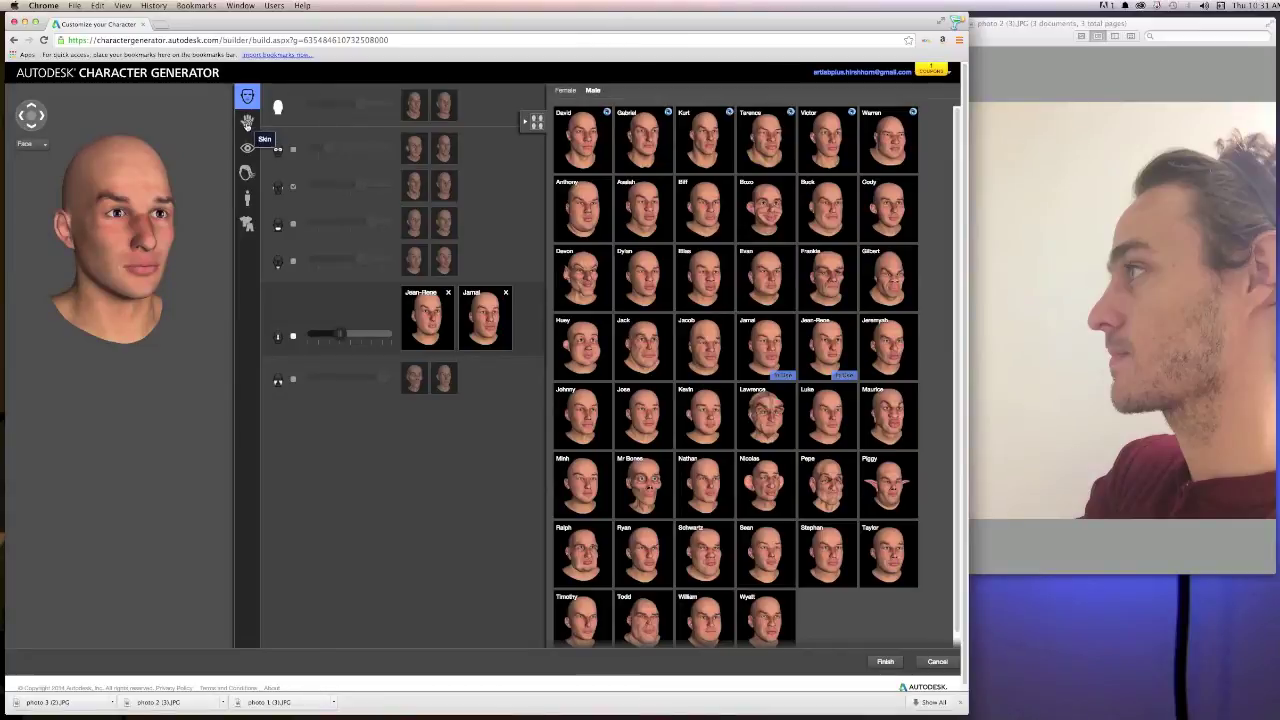
Step: Open the skin options, look through the female and male skins, and compare the male set with the side reference photo
click(247, 122)
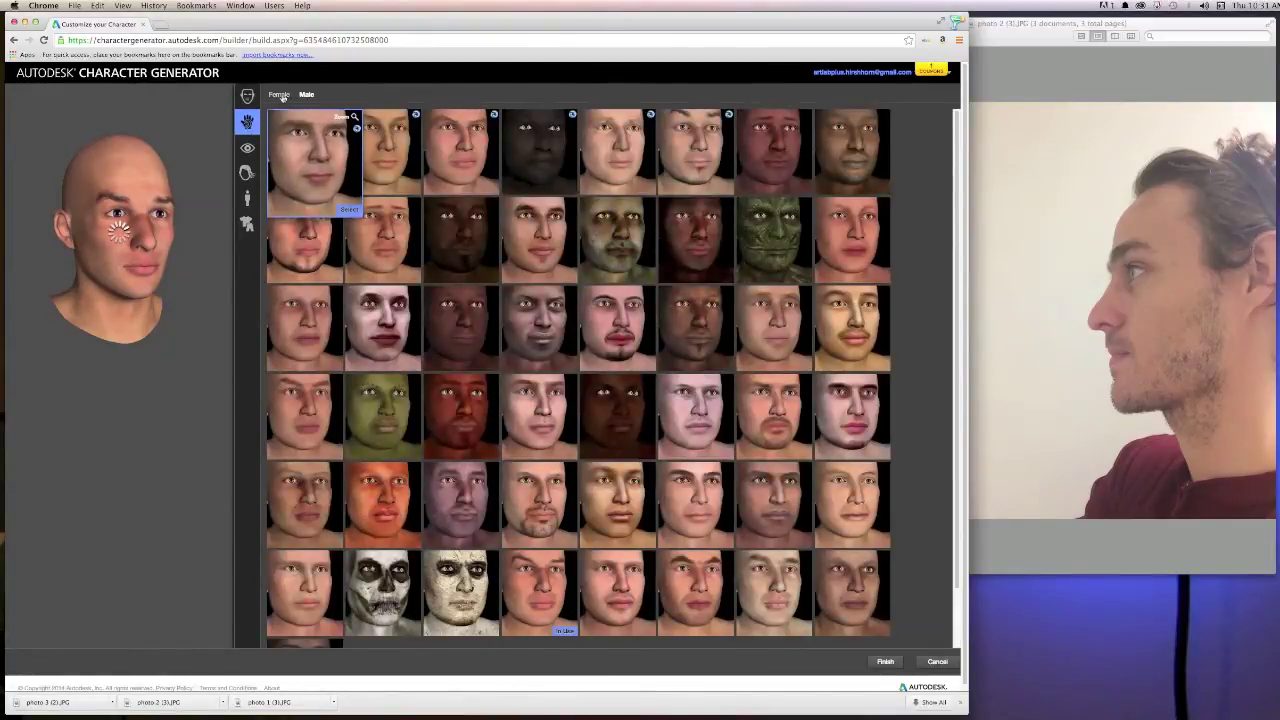
click(280, 95)
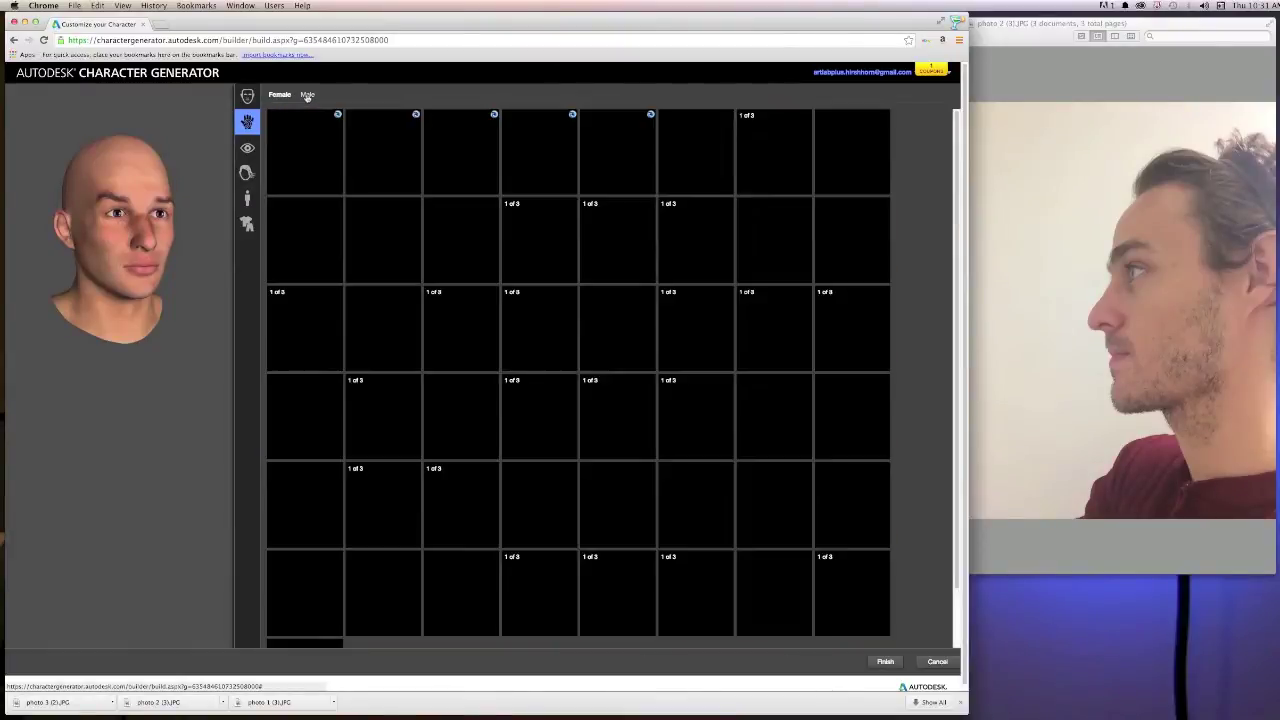
click(307, 95)
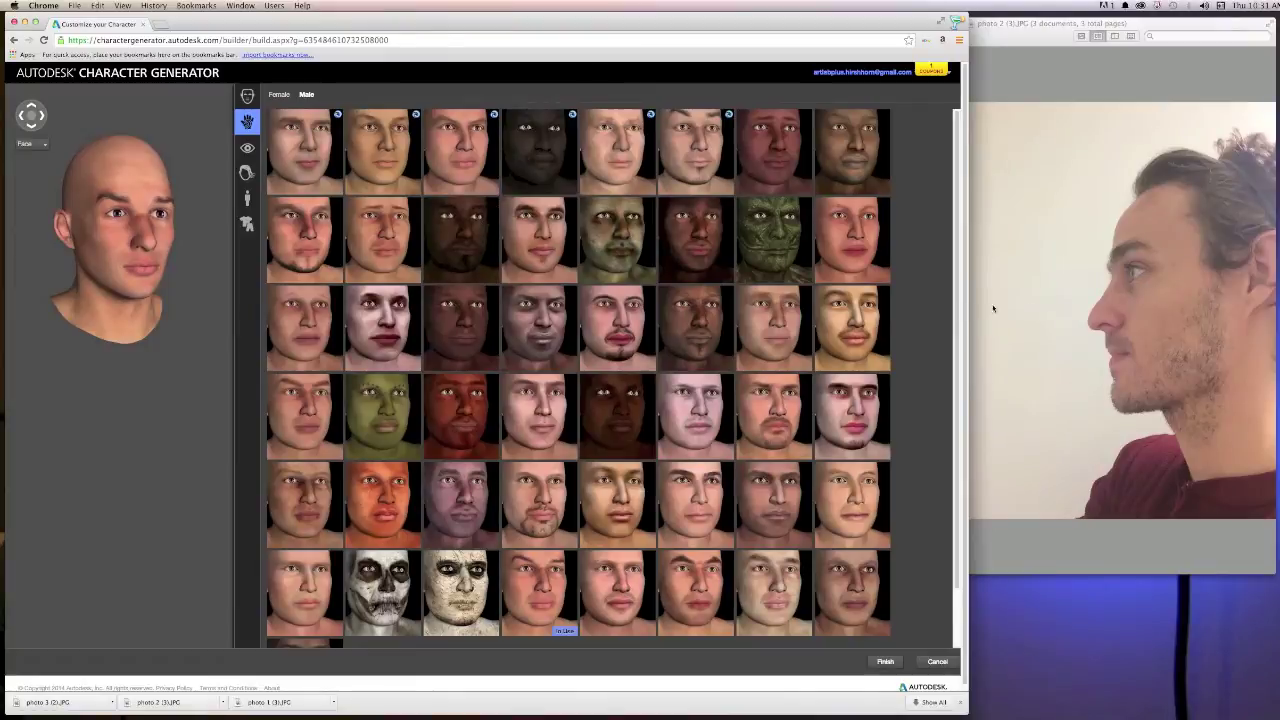
click(1053, 308)
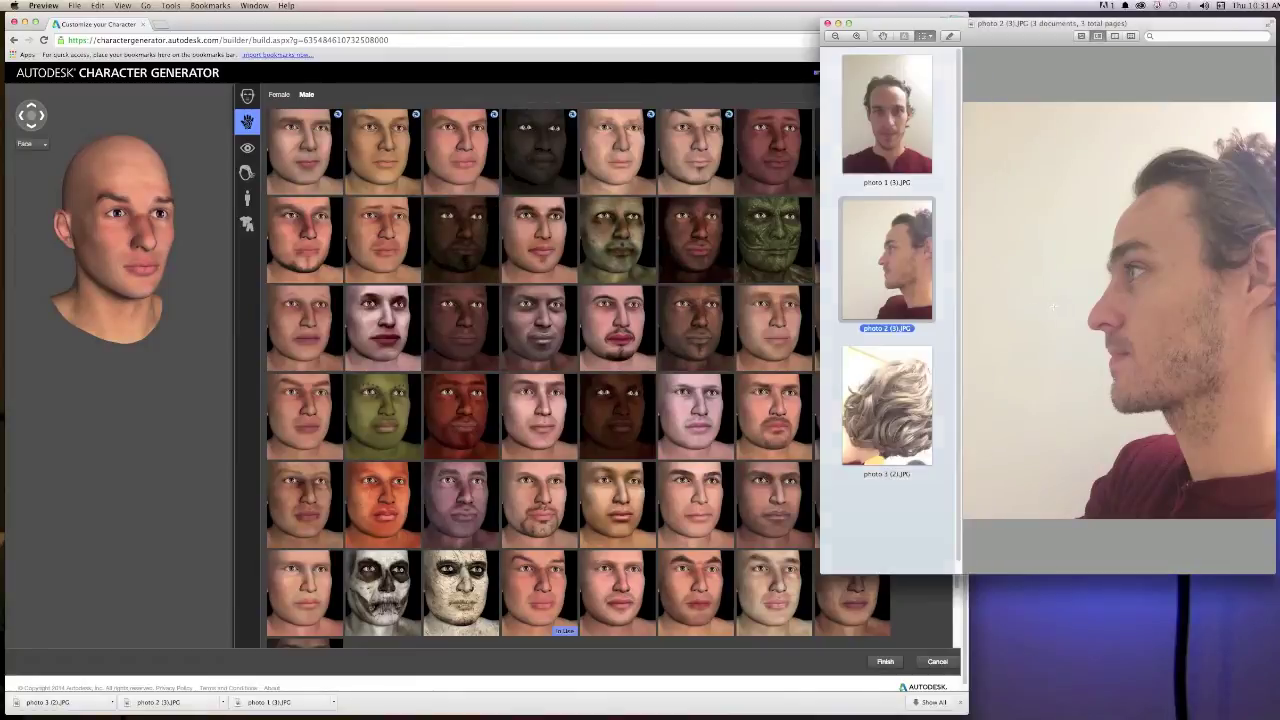
click(671, 295)
Step: Try several male skins on the character and settle on the fair, clean-shaven one, fourth in the fourth row
click(757, 328)
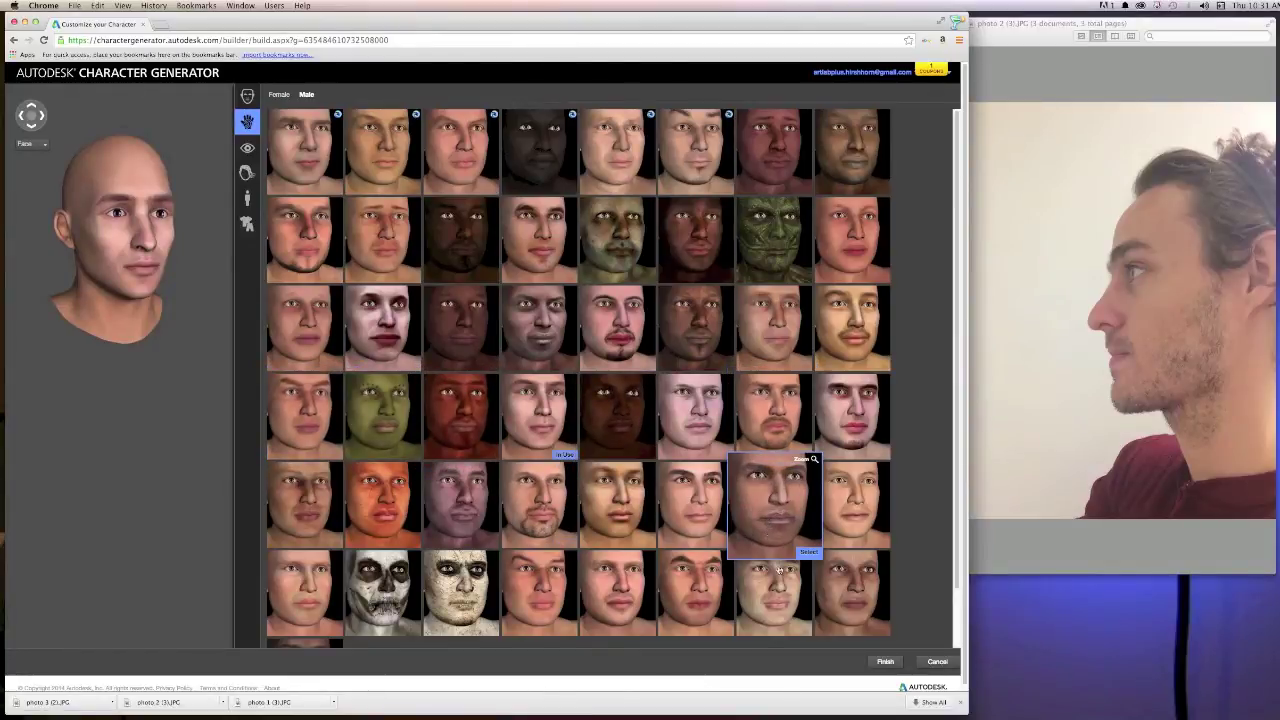
click(771, 601)
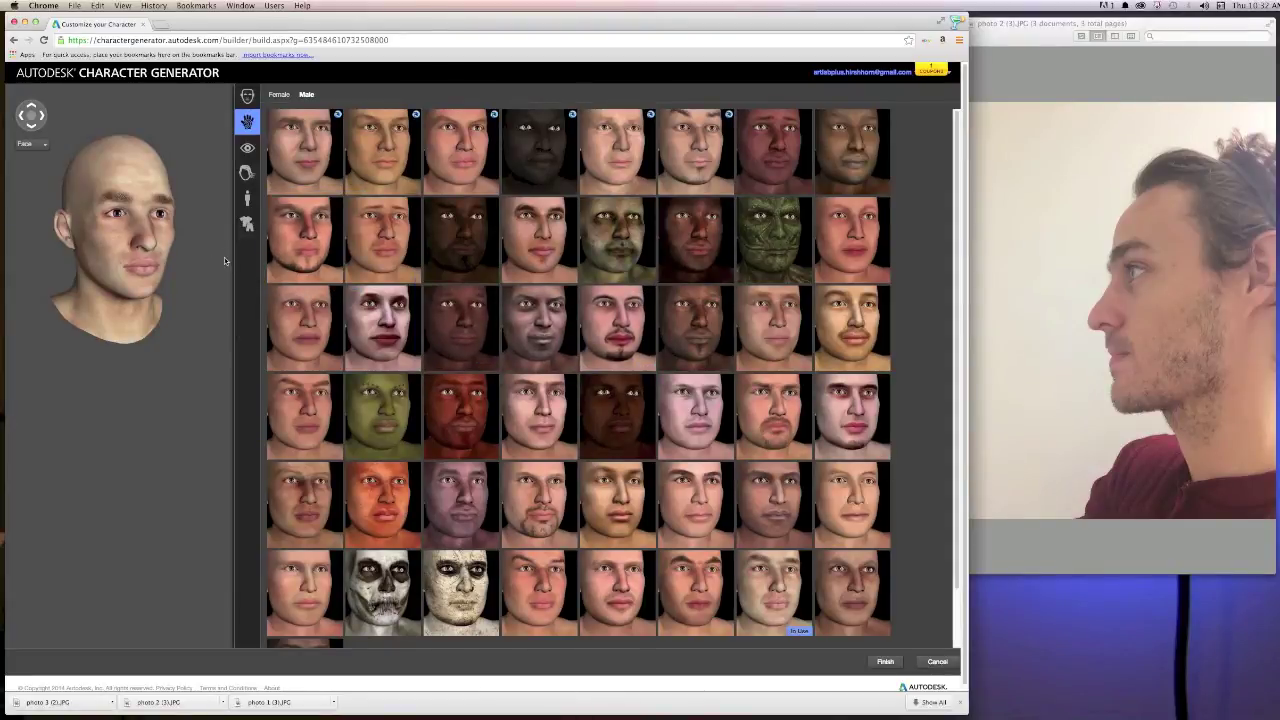
click(624, 168)
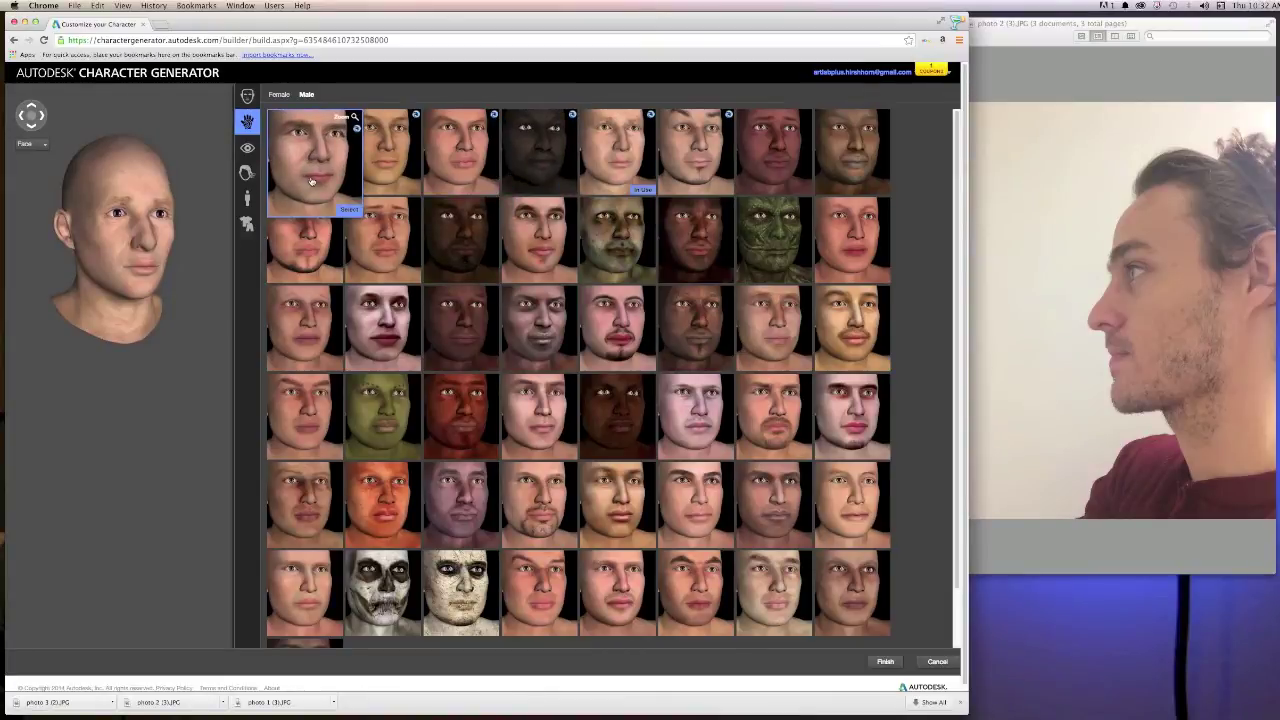
click(455, 176)
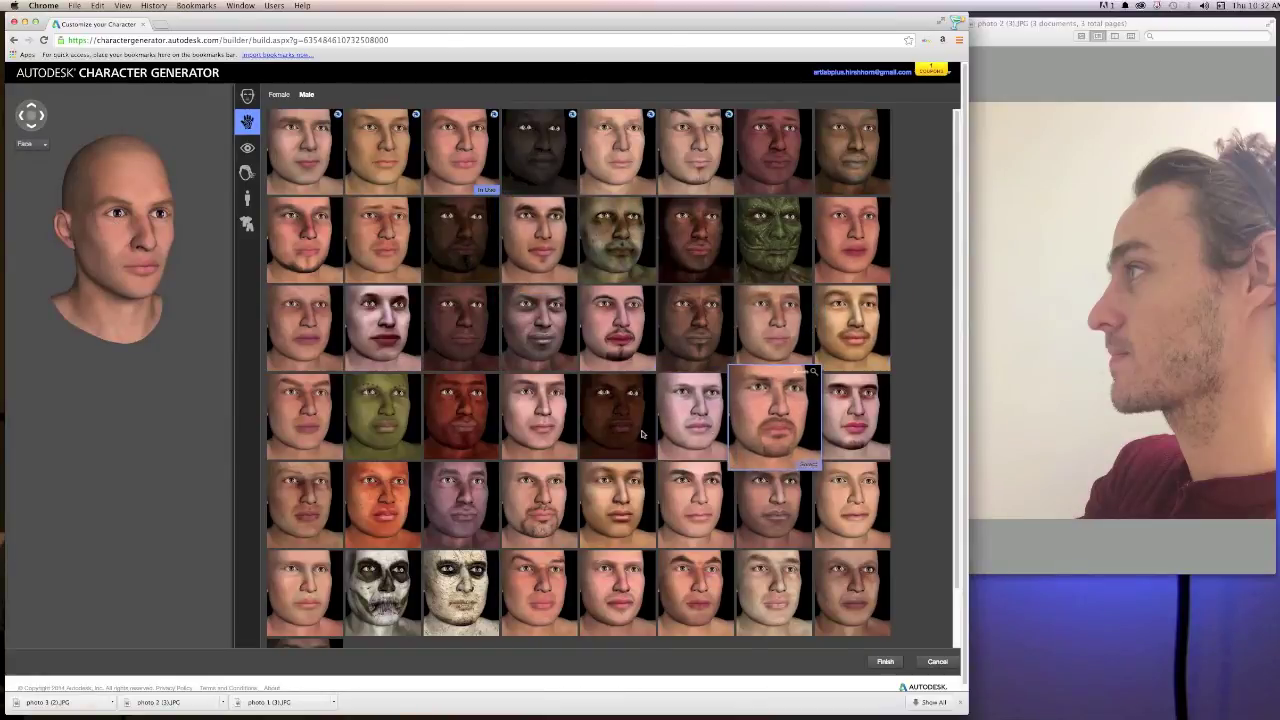
click(525, 437)
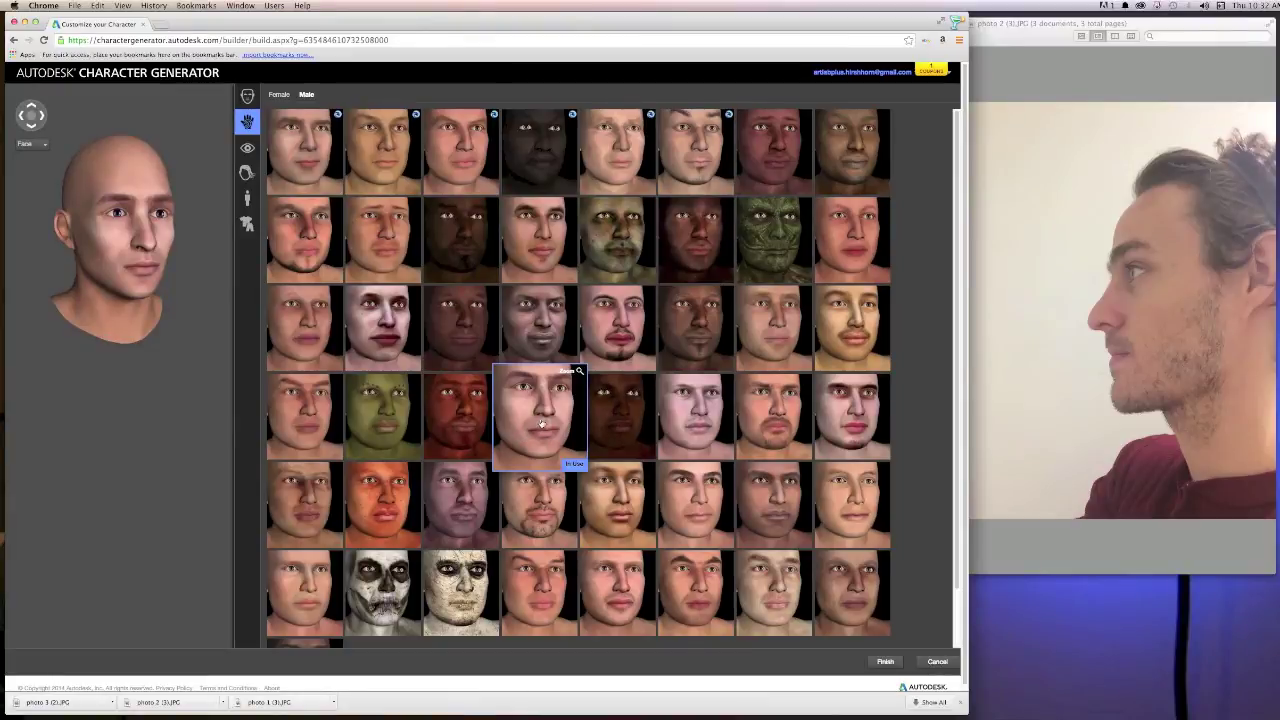
Step: Bring up the front reference photo, try several eye colours against it, and select the blue-green iris, third in the second row
click(248, 150)
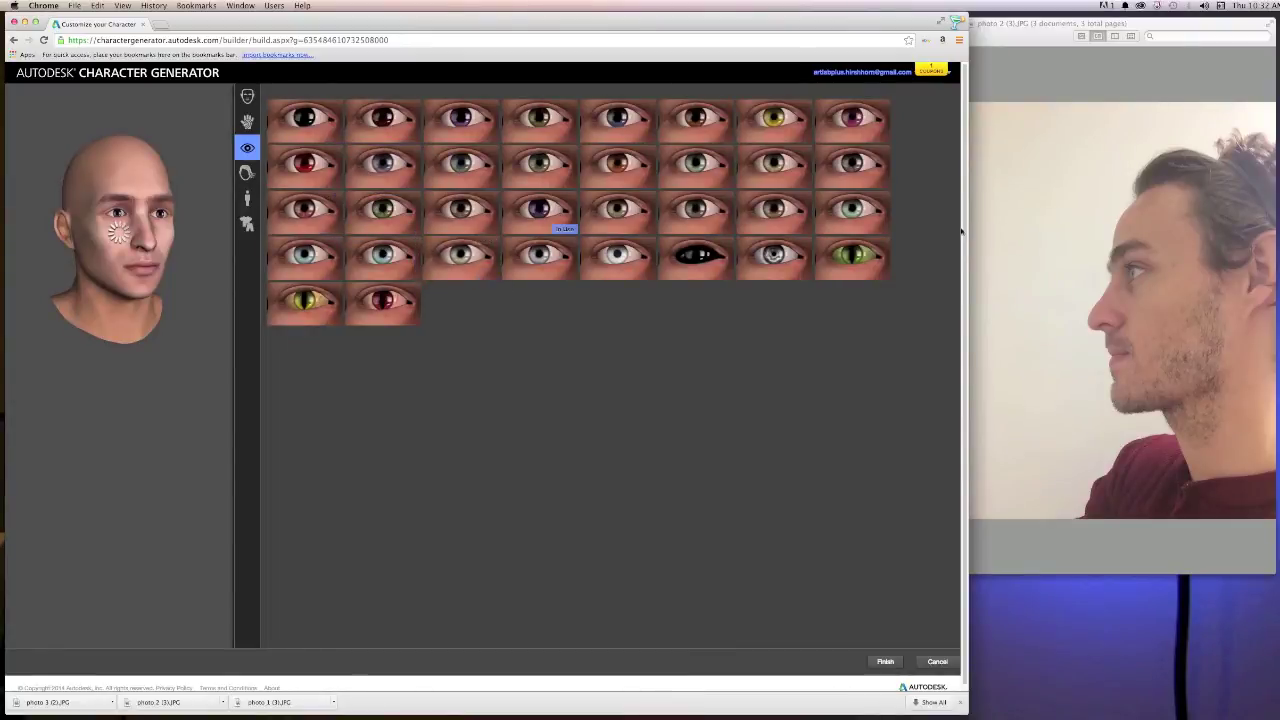
click(997, 211)
click(864, 135)
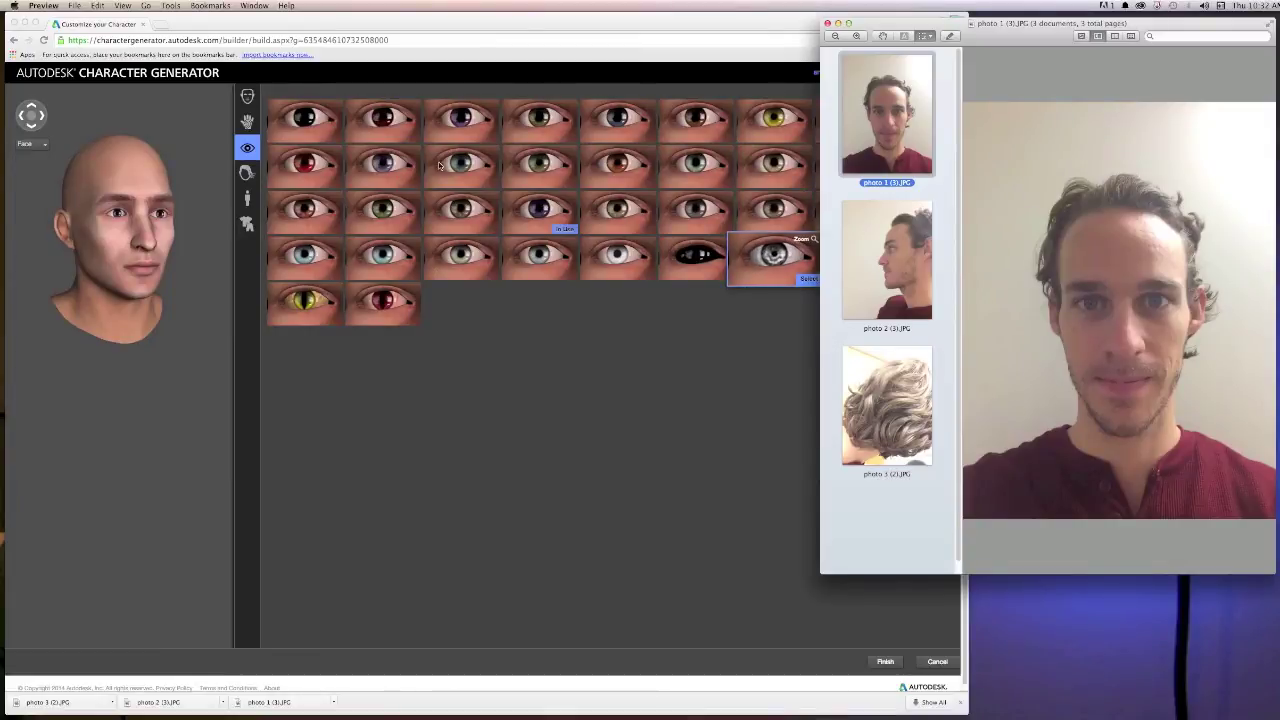
click(293, 258)
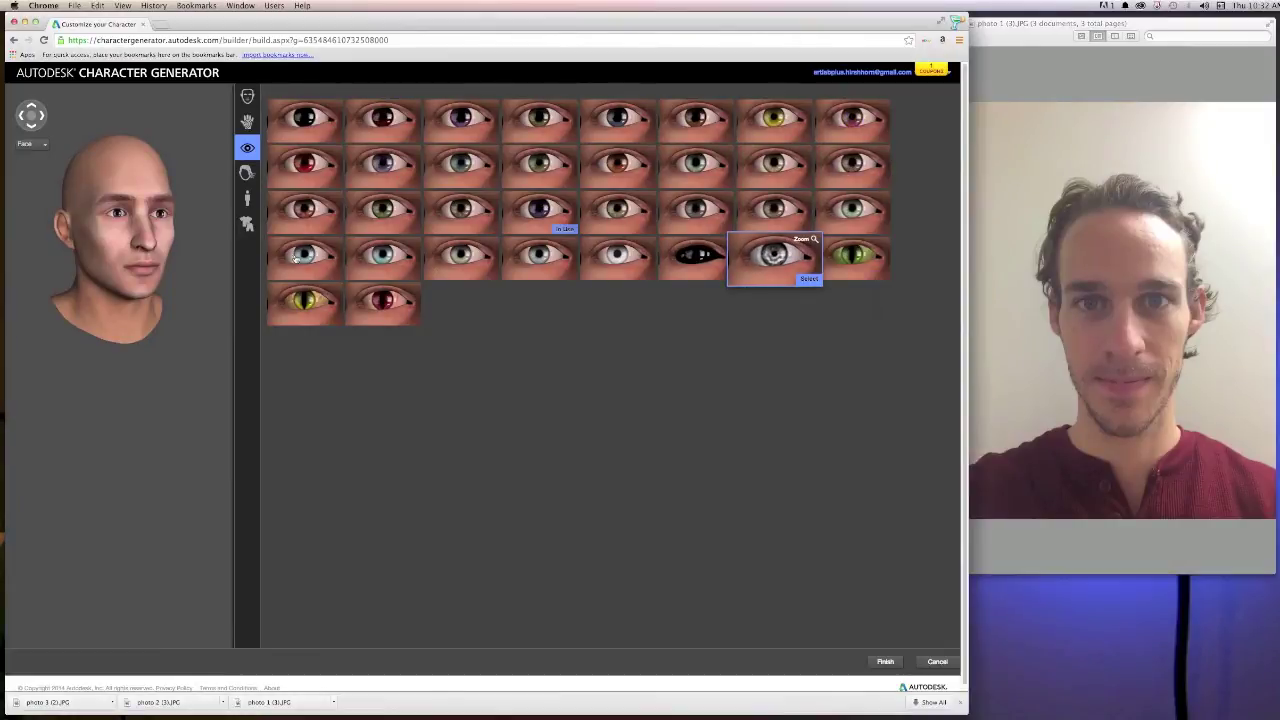
click(310, 257)
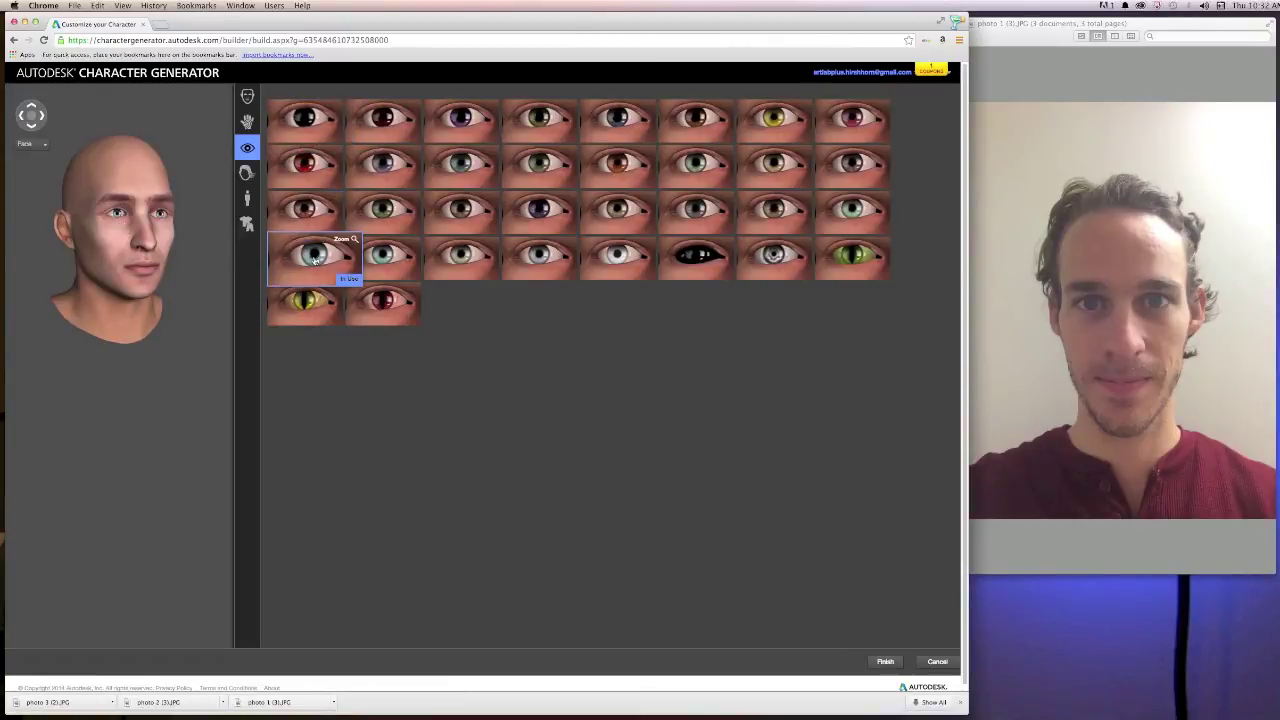
click(463, 168)
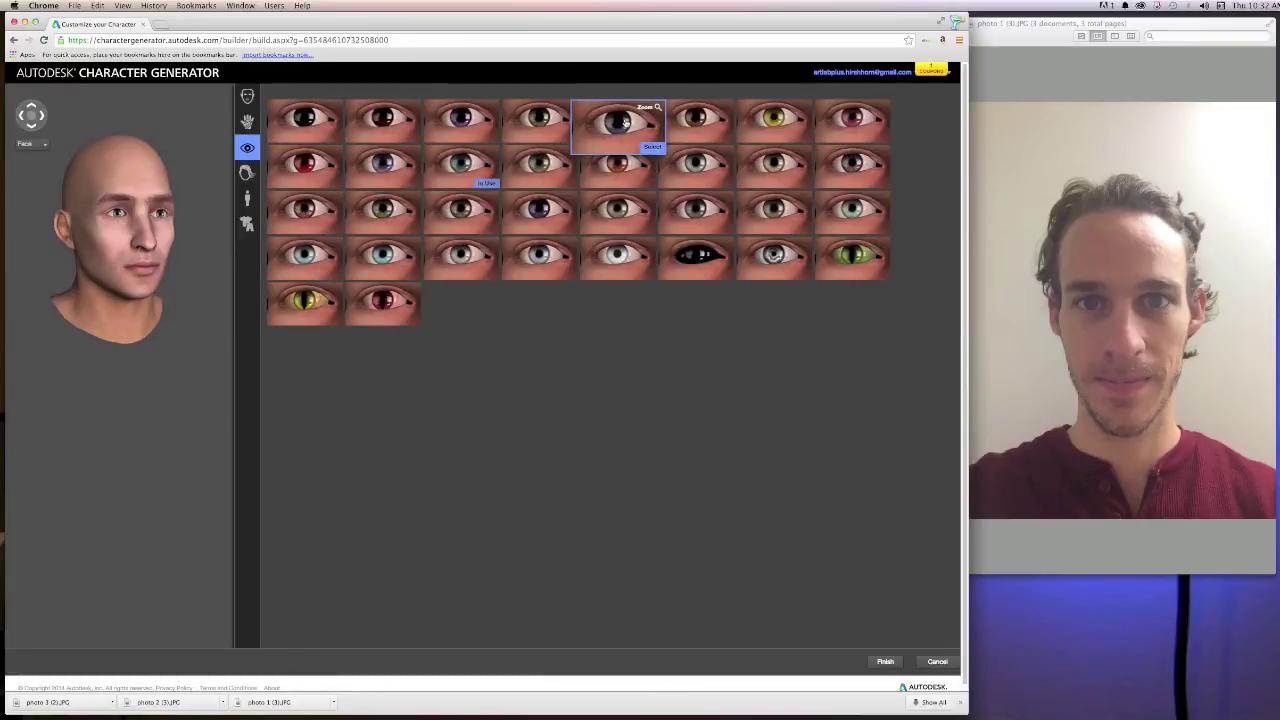
click(617, 128)
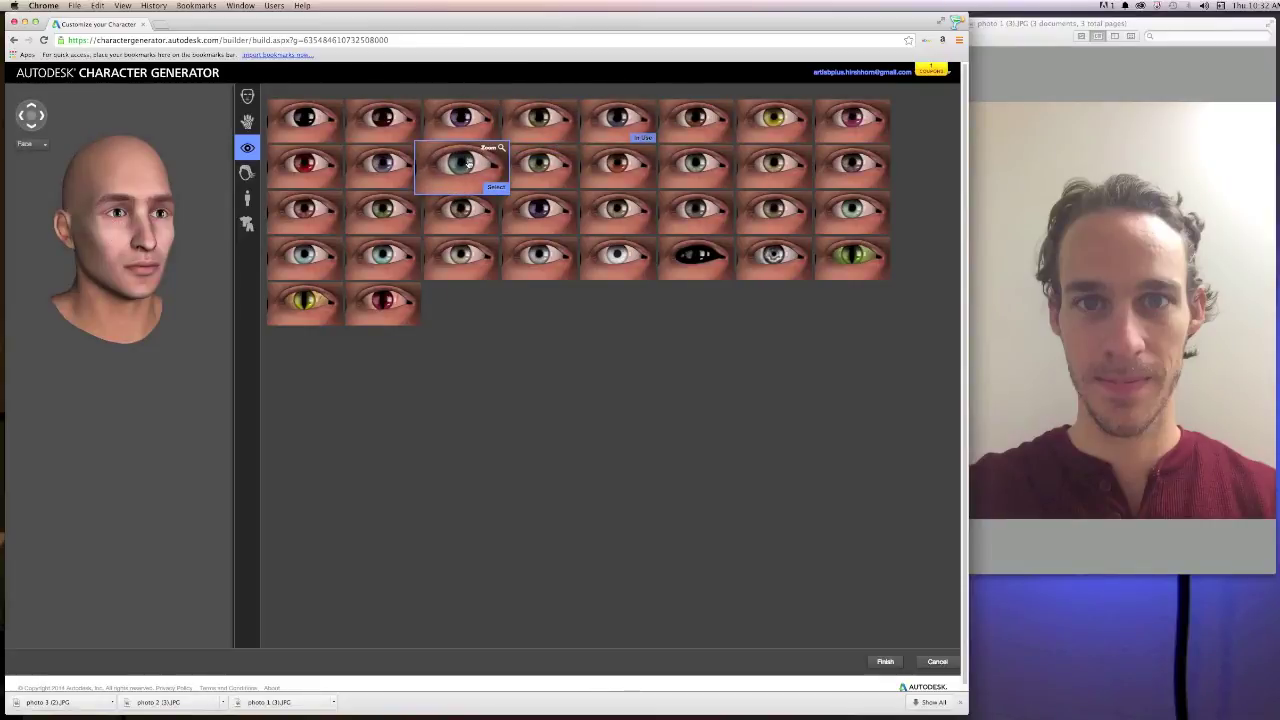
click(468, 163)
Step: Open the hair options and compare the male hairstyles with the side, hair and front reference photos
click(258, 175)
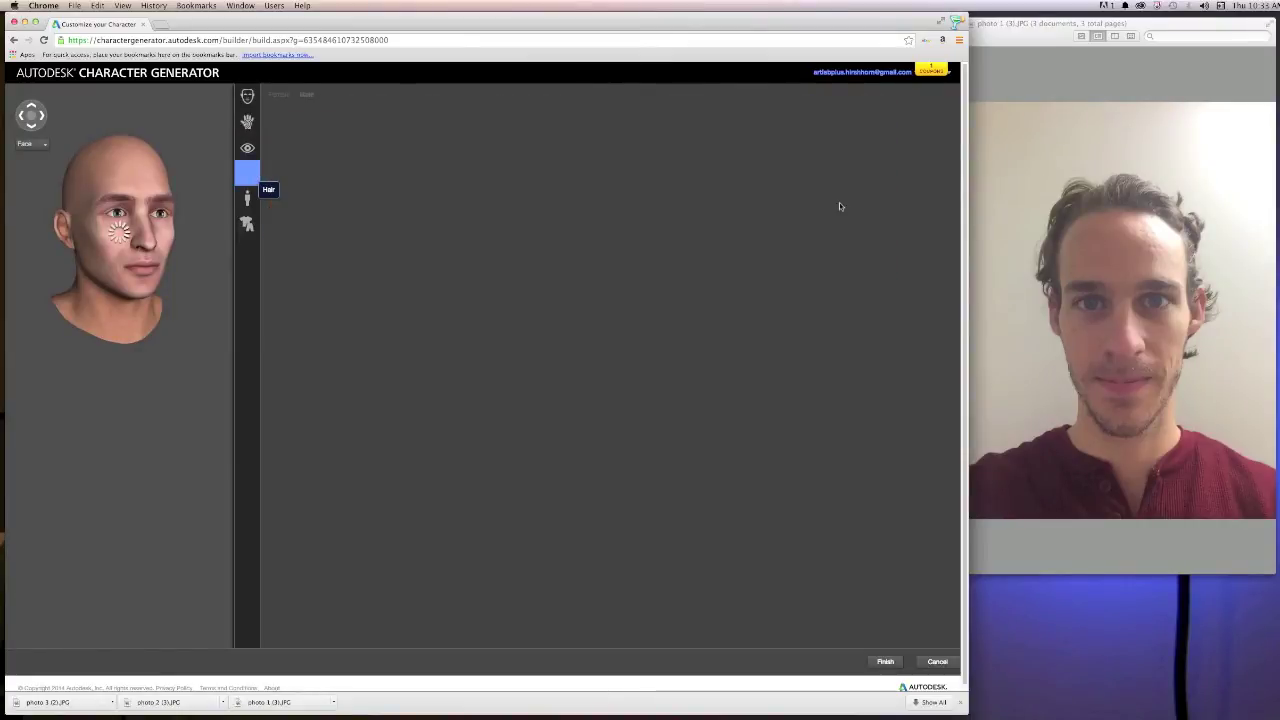
key(super+Tab)
click(888, 290)
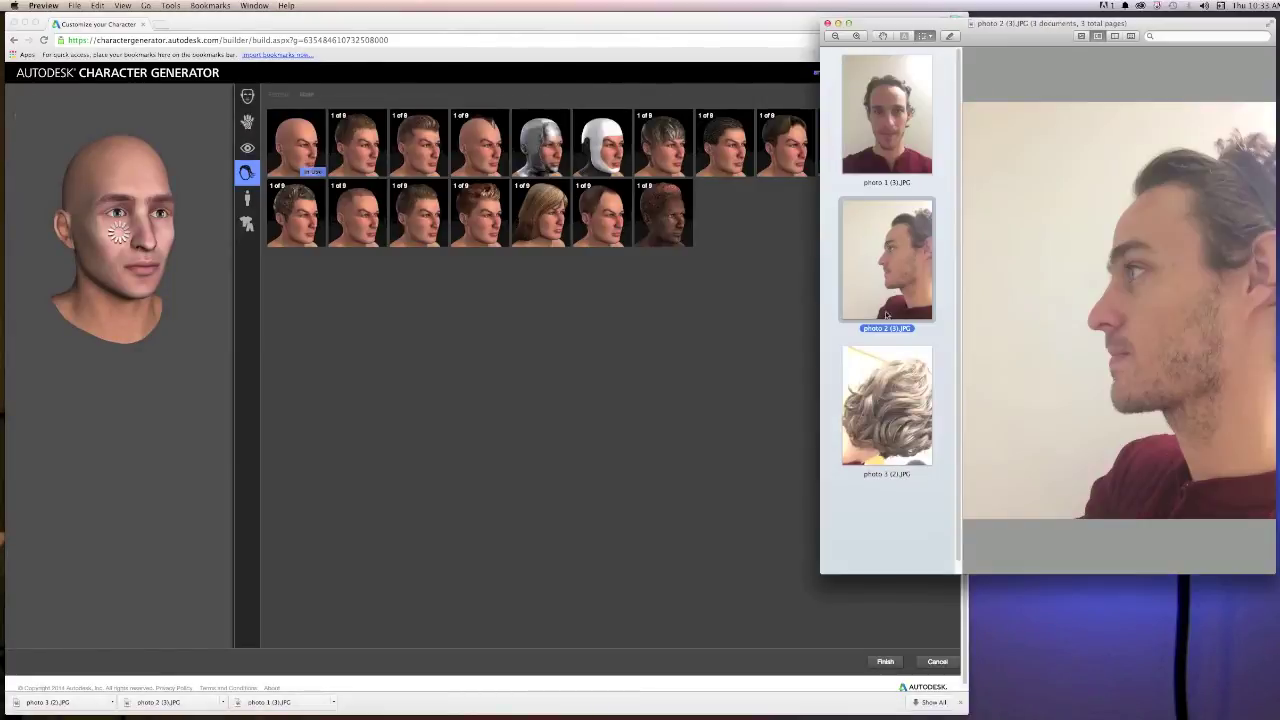
click(906, 381)
click(890, 262)
click(894, 153)
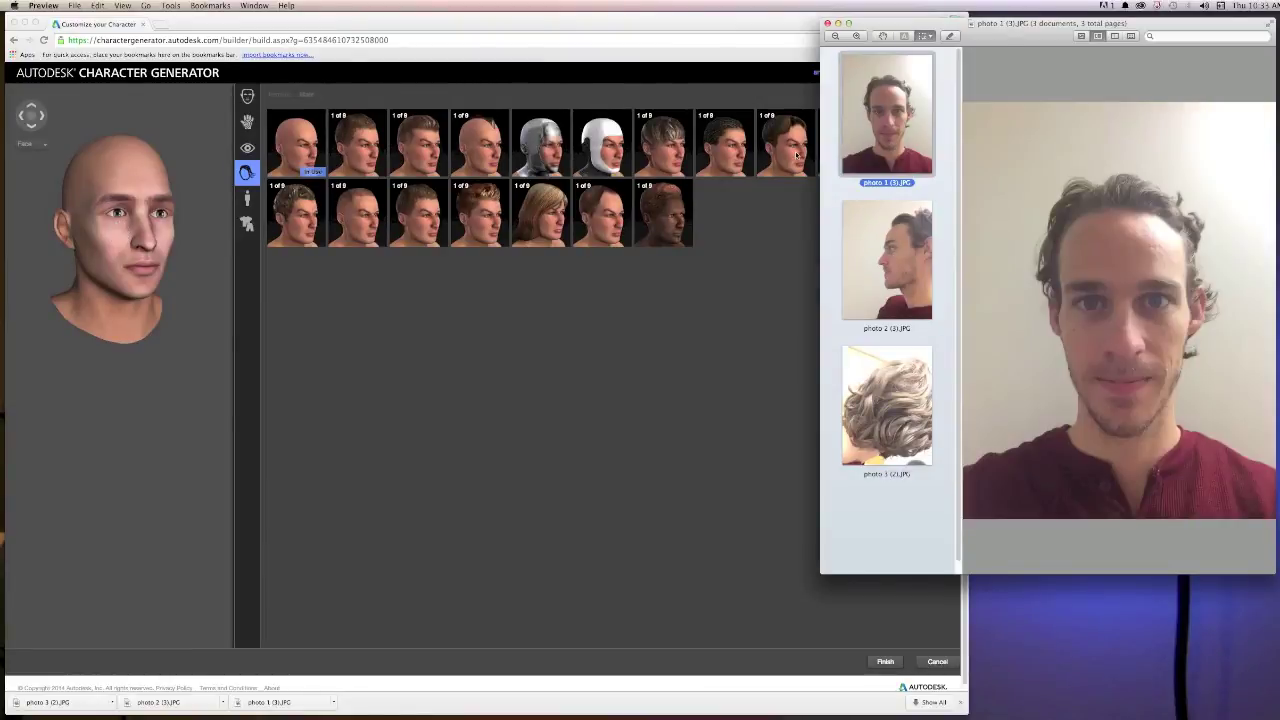
key(super+Tab)
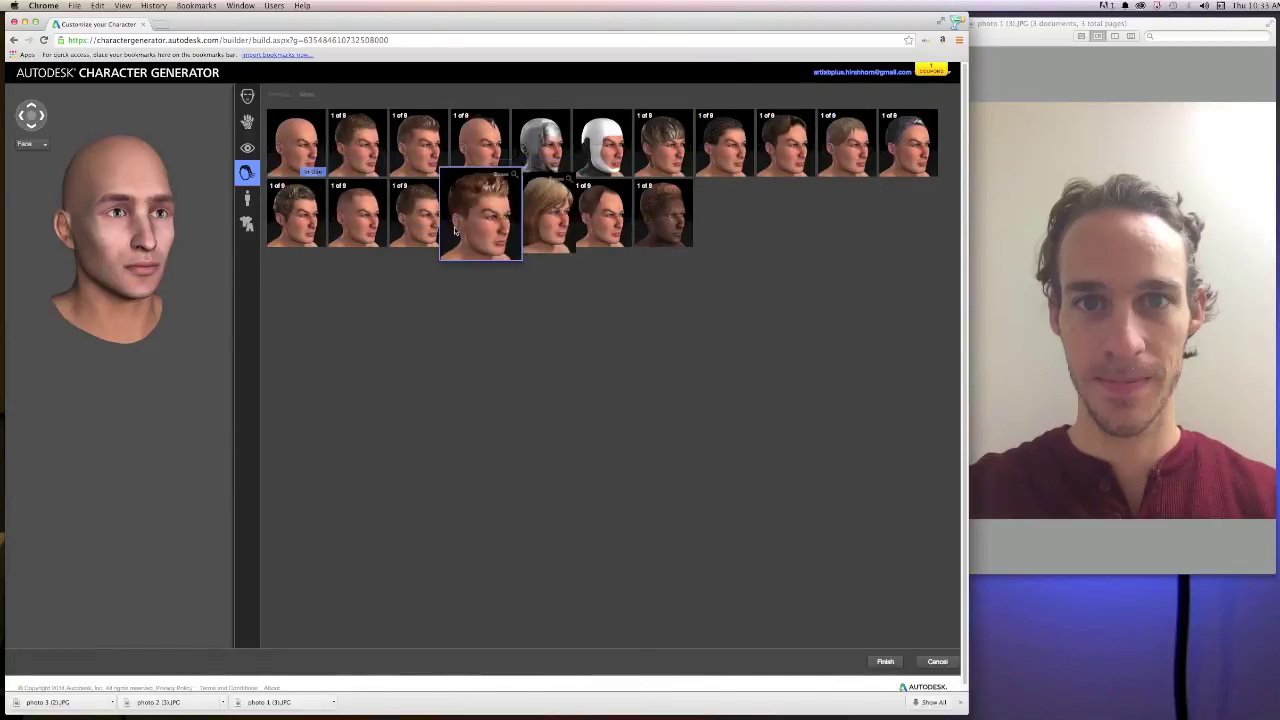
Step: Switch to the female hairstyles and apply the short brown swept-back style, first in the second row
click(281, 97)
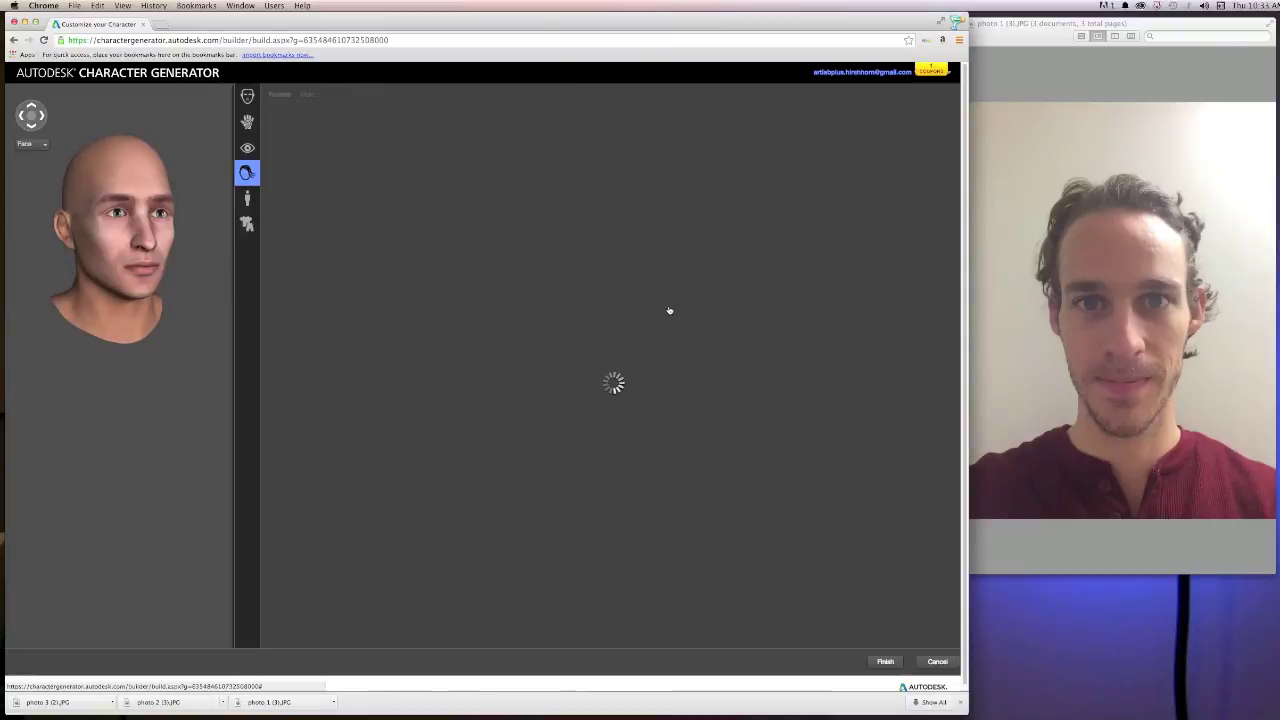
key(super+Tab)
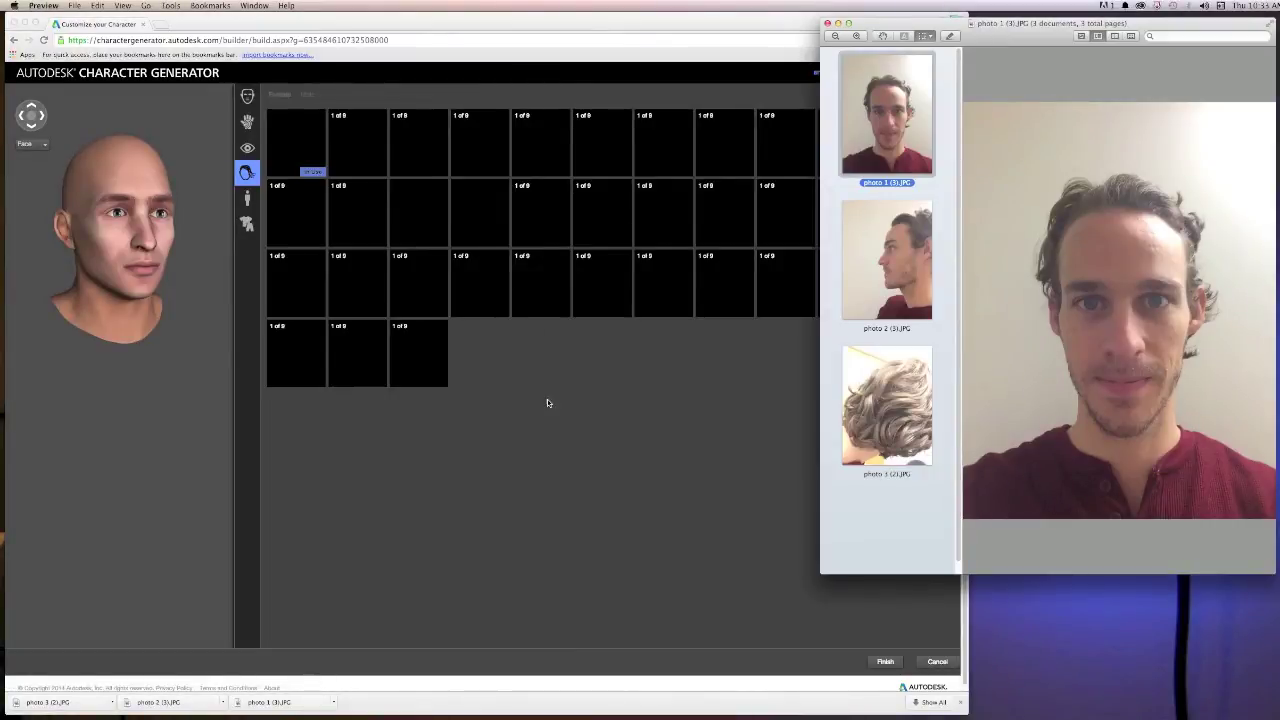
click(547, 403)
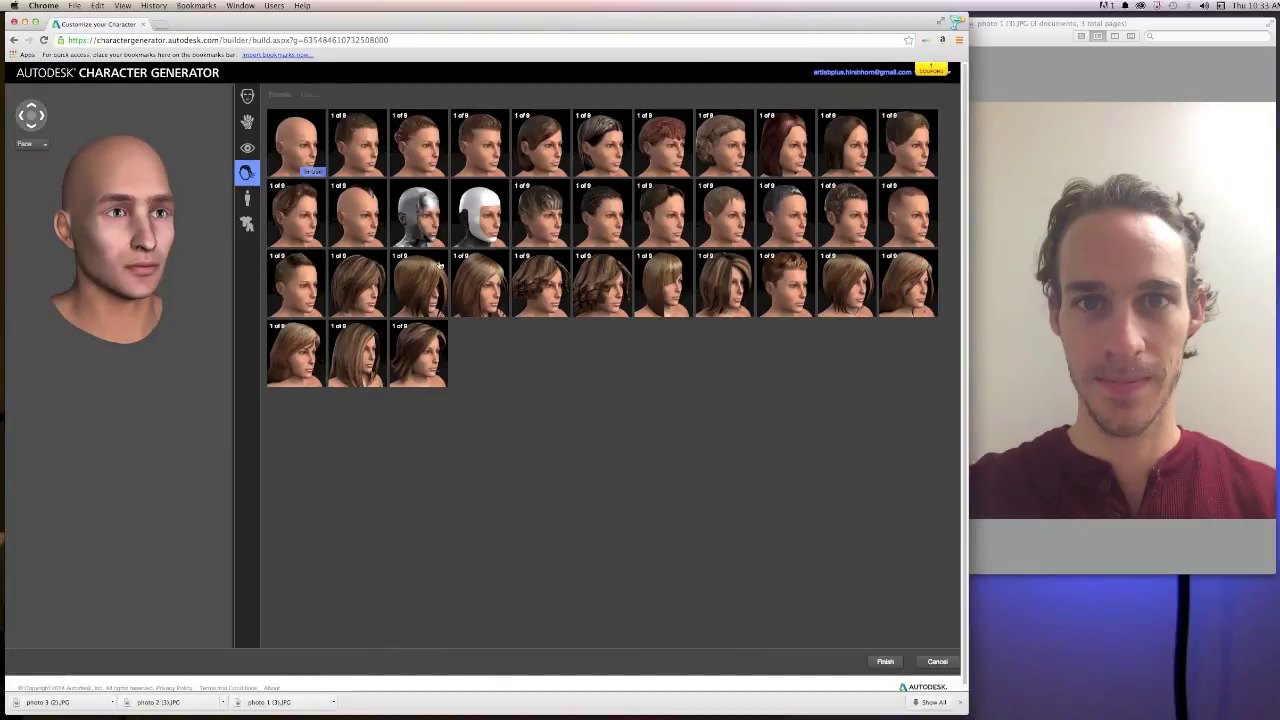
mouse_move(290, 211)
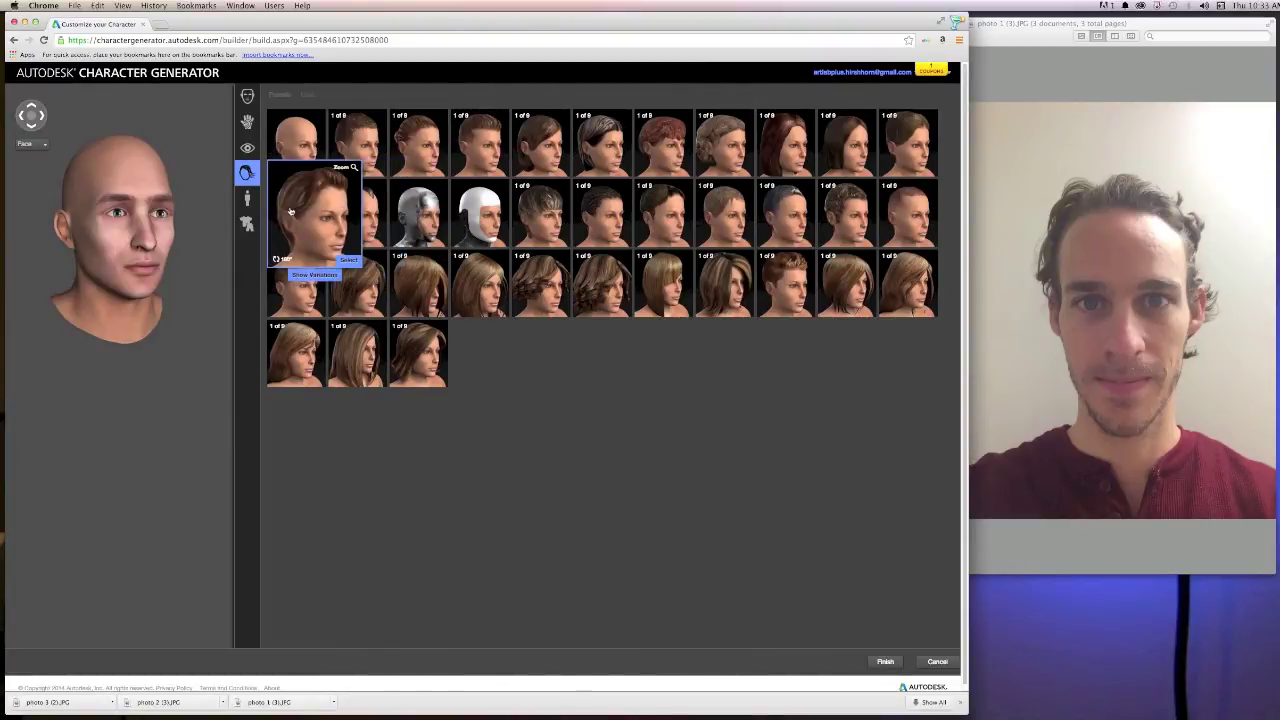
click(291, 211)
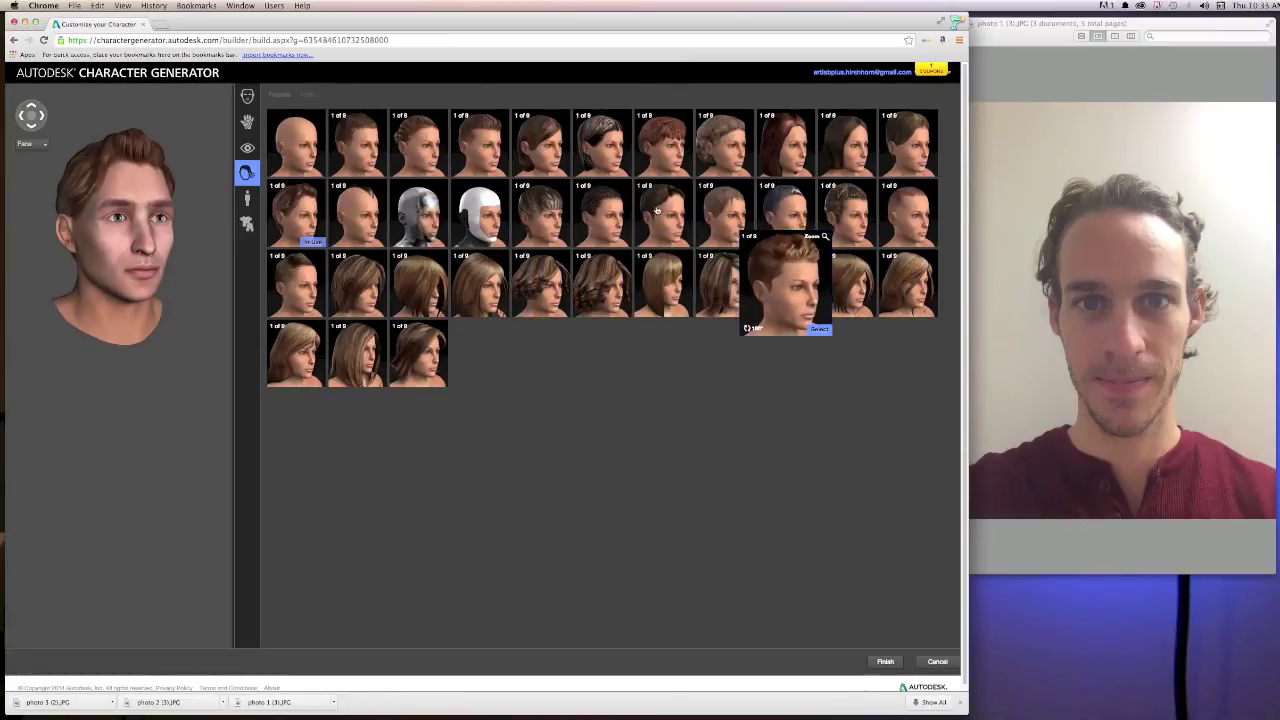
mouse_move(418, 150)
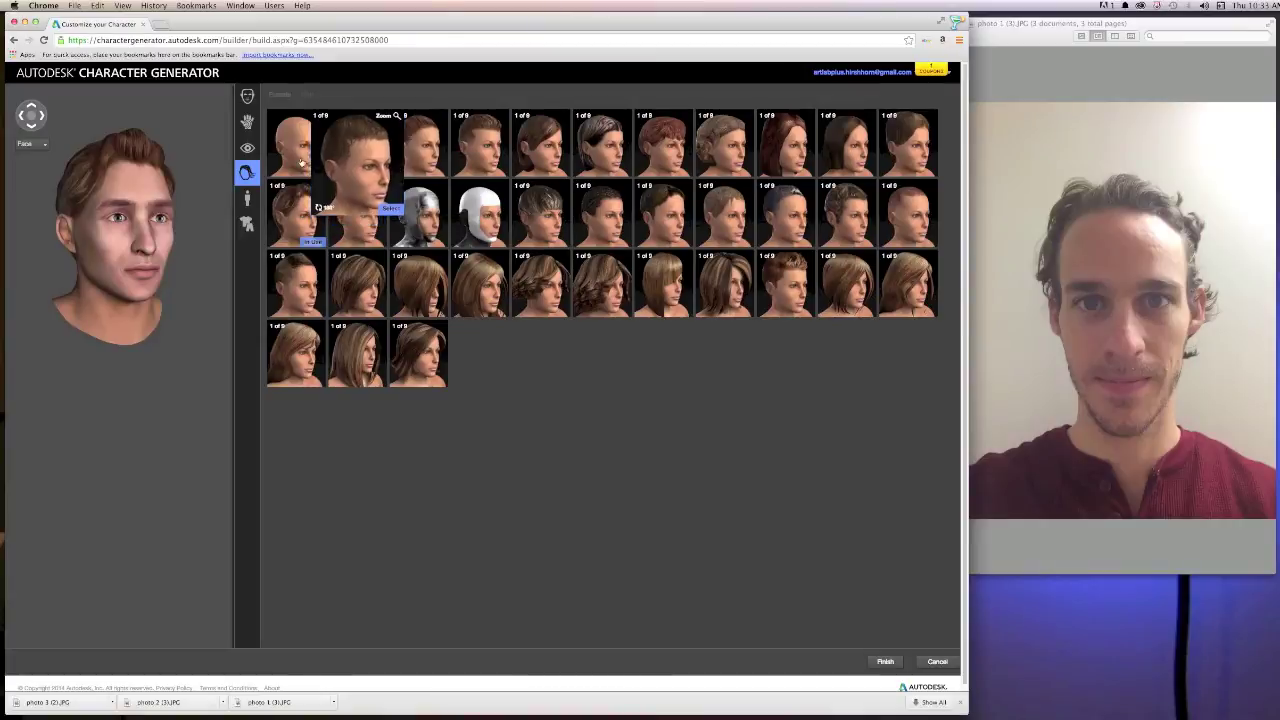
mouse_move(707, 172)
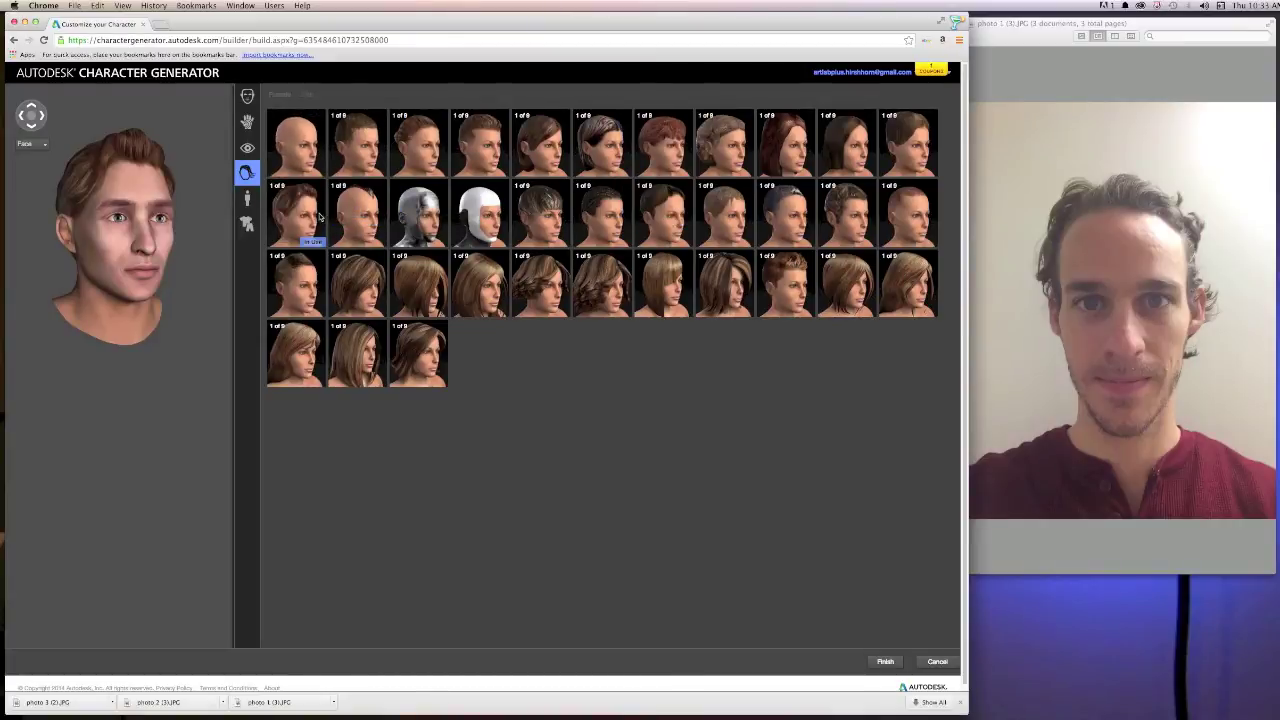
Step: Shape the body from preset figures, using Gabriel and Victor for the arms and Esmeralda and Victor for the legs
click(249, 199)
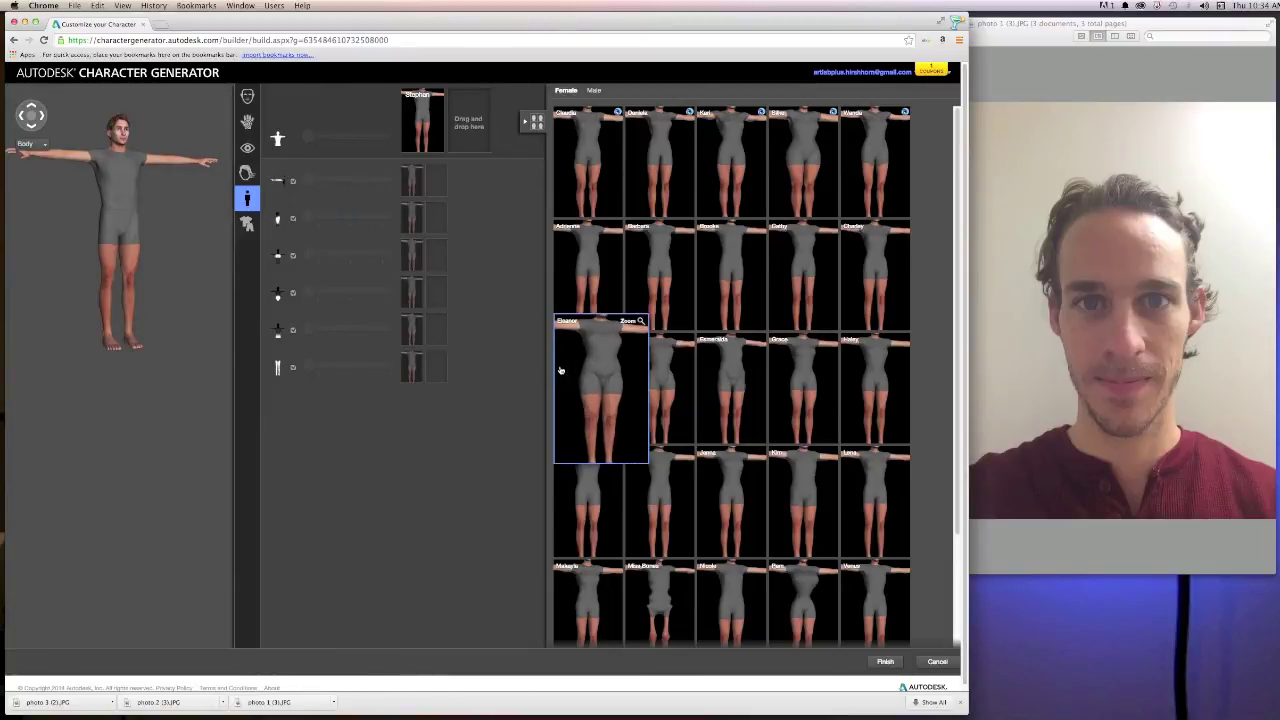
click(593, 90)
drag(795, 133, 427, 167)
scroll(549, 261, down, 4)
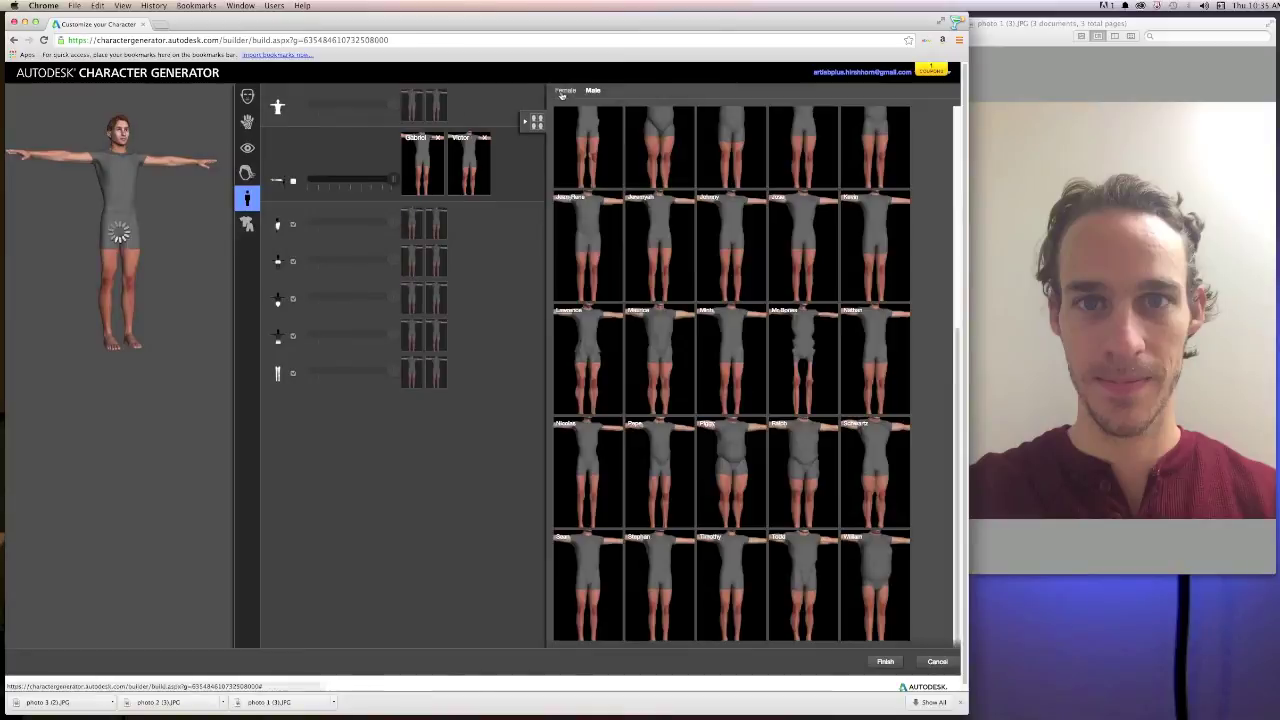
click(410, 374)
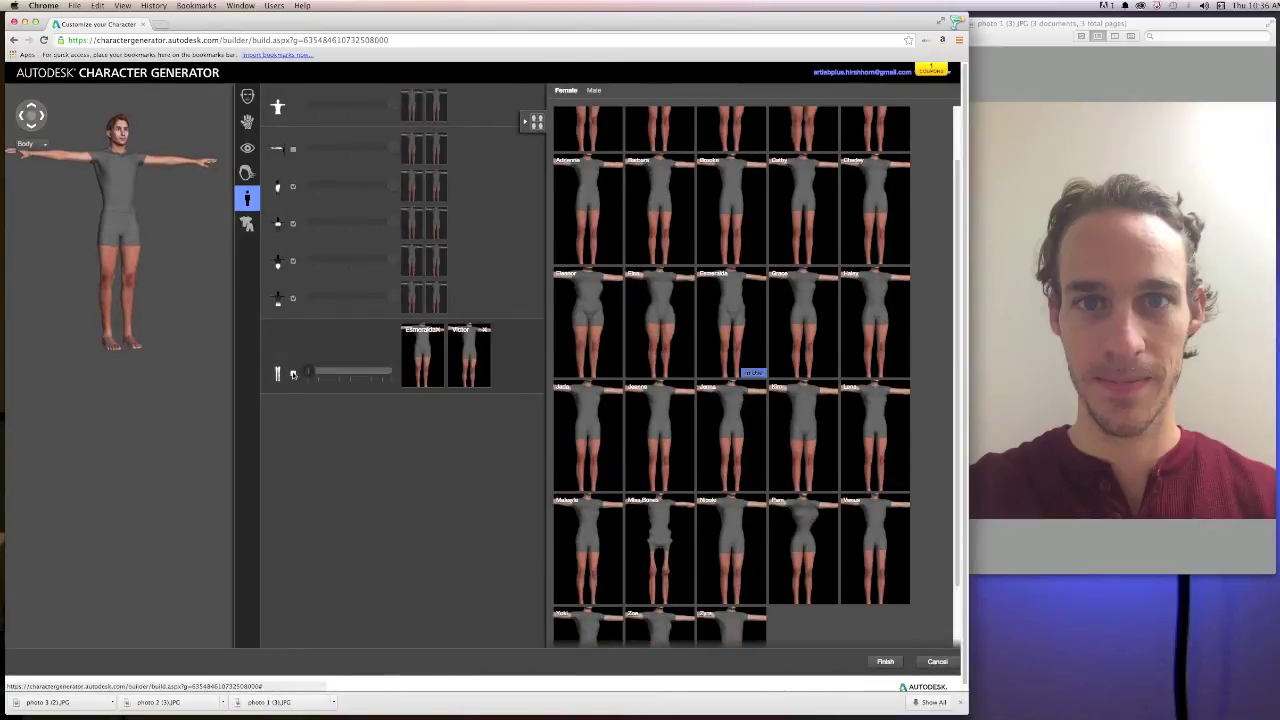
Step: Refine the arm shape with the Gabriel and Cathy presets, blended fully towards Cathy
scroll(731, 370, down, 2)
click(424, 143)
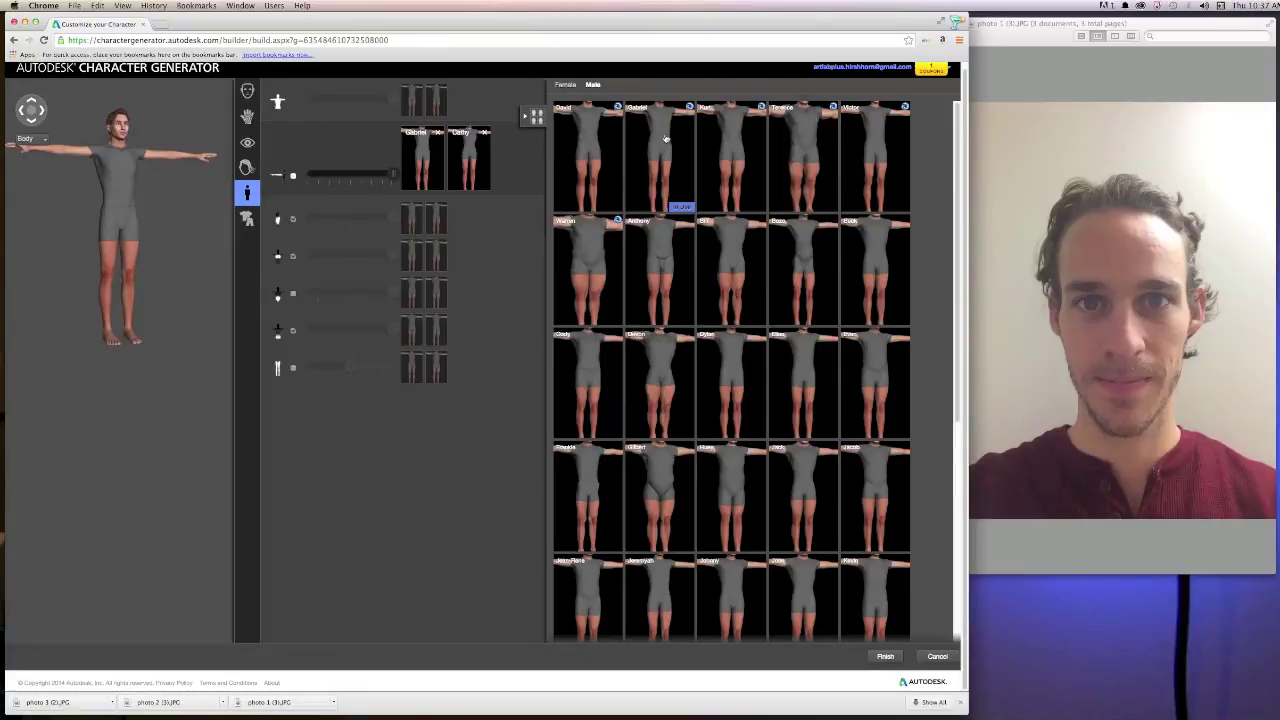
mouse_move(677, 143)
Step: Open the clothing options and compare the male and female tops against the reference photo
click(246, 218)
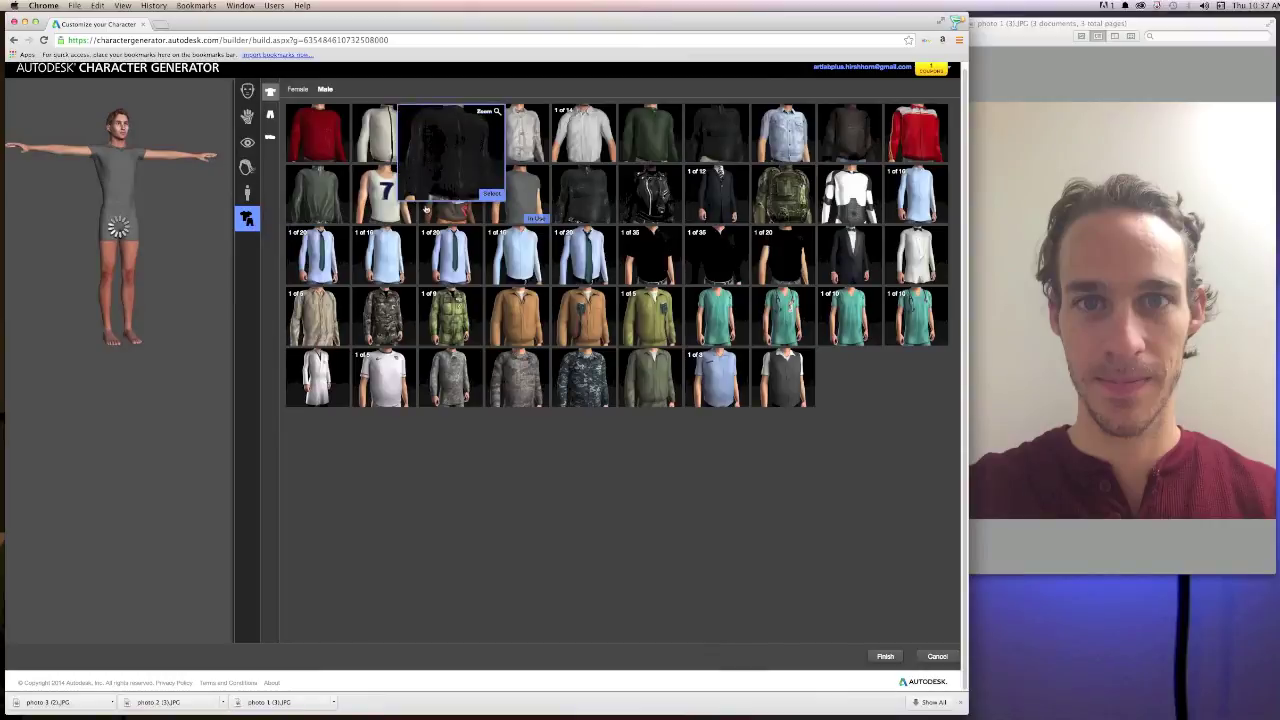
mouse_move(491, 291)
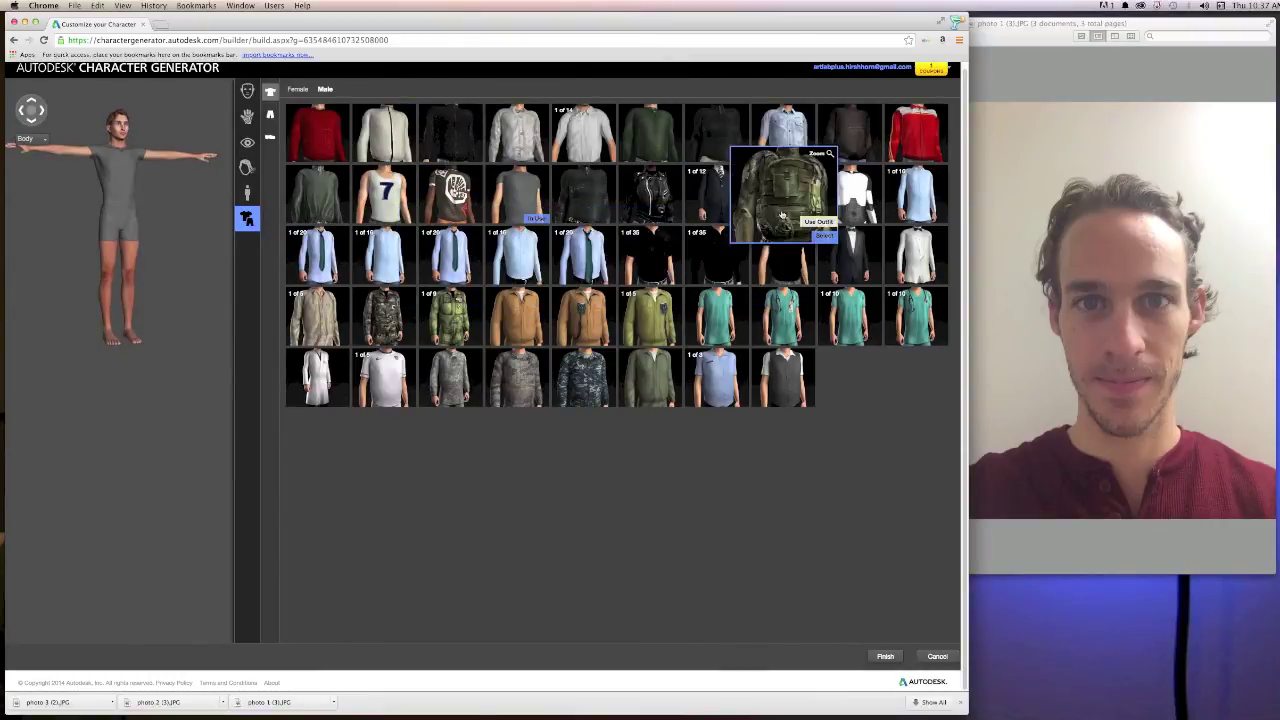
click(298, 89)
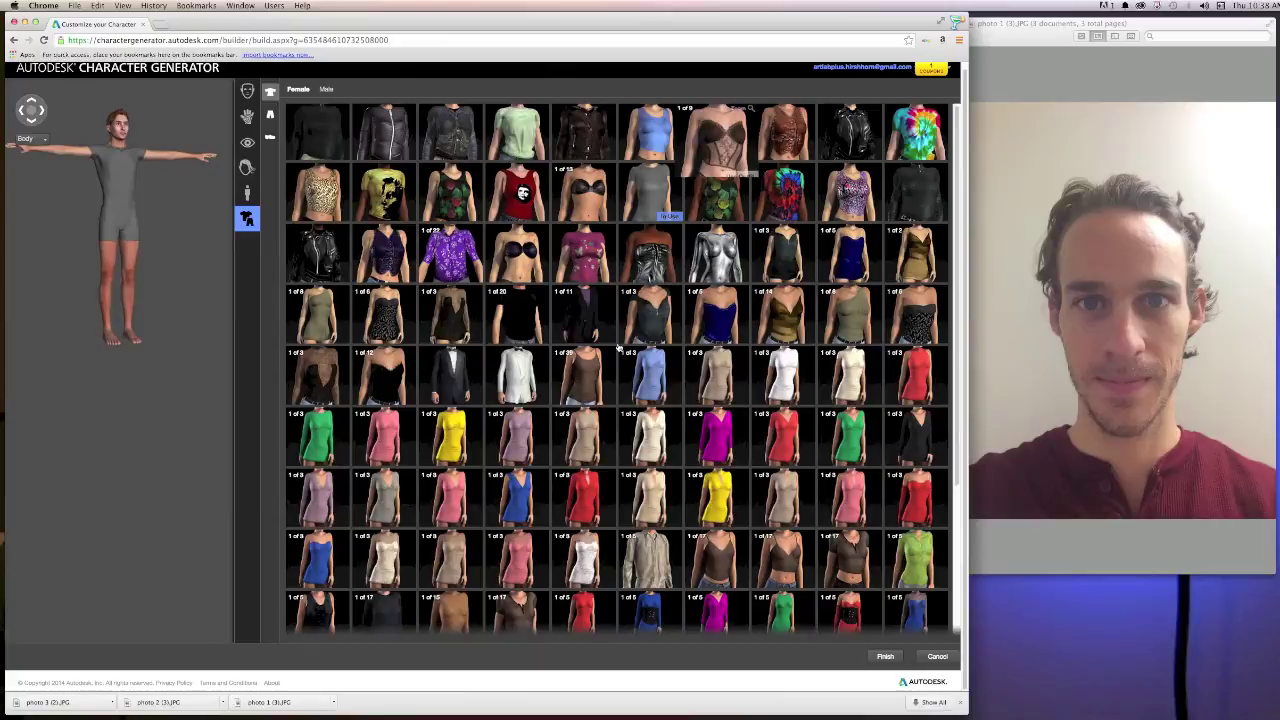
scroll(630, 400, down, 1)
scroll(630, 418, down, 5)
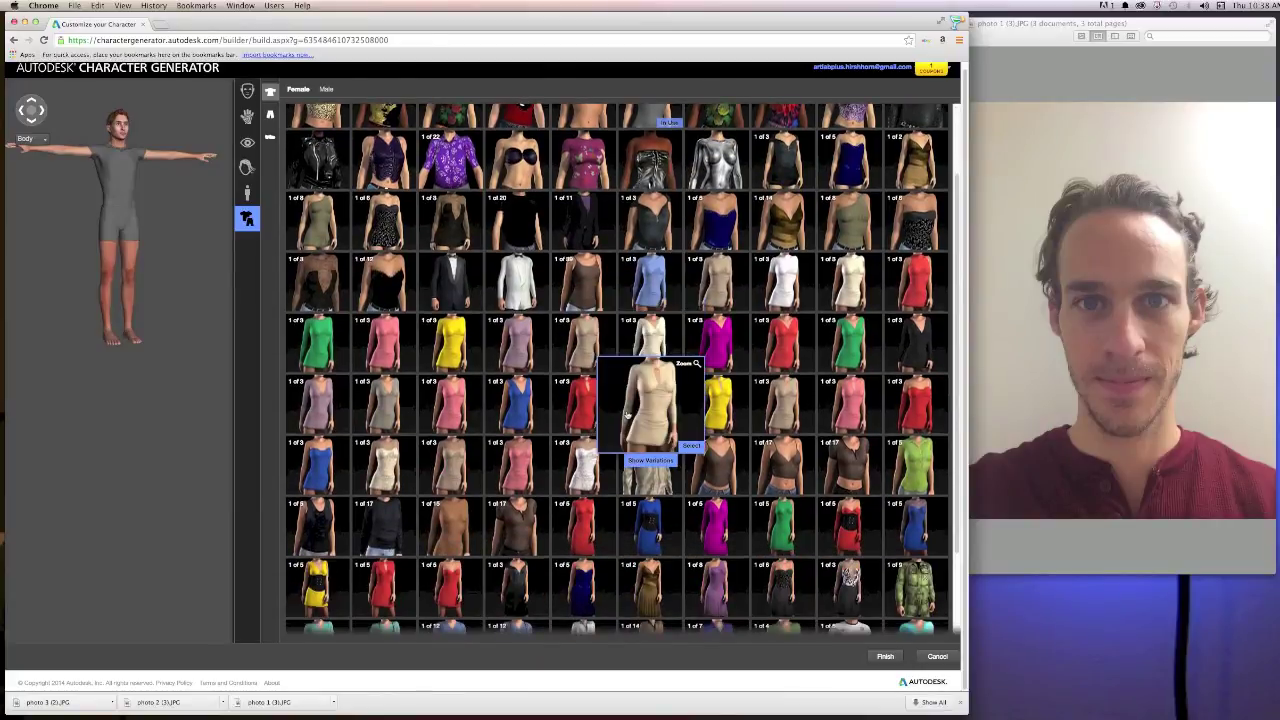
scroll(627, 411, up, 4)
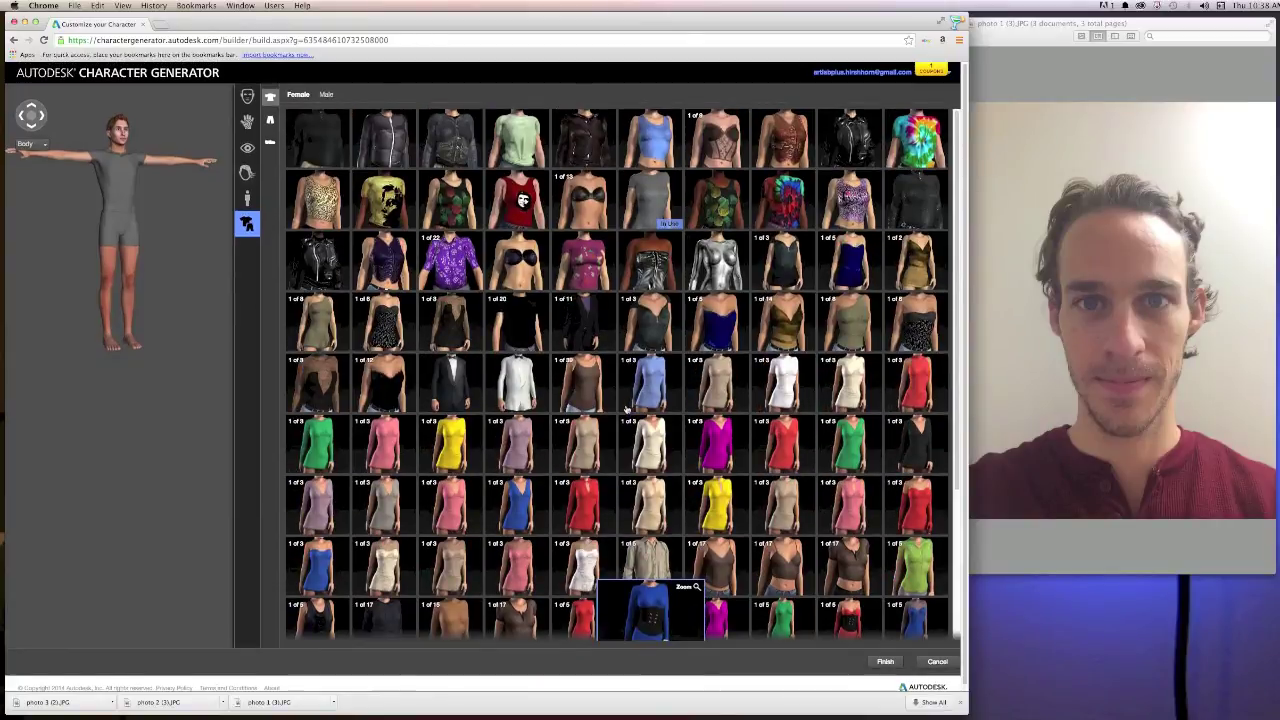
mouse_move(481, 325)
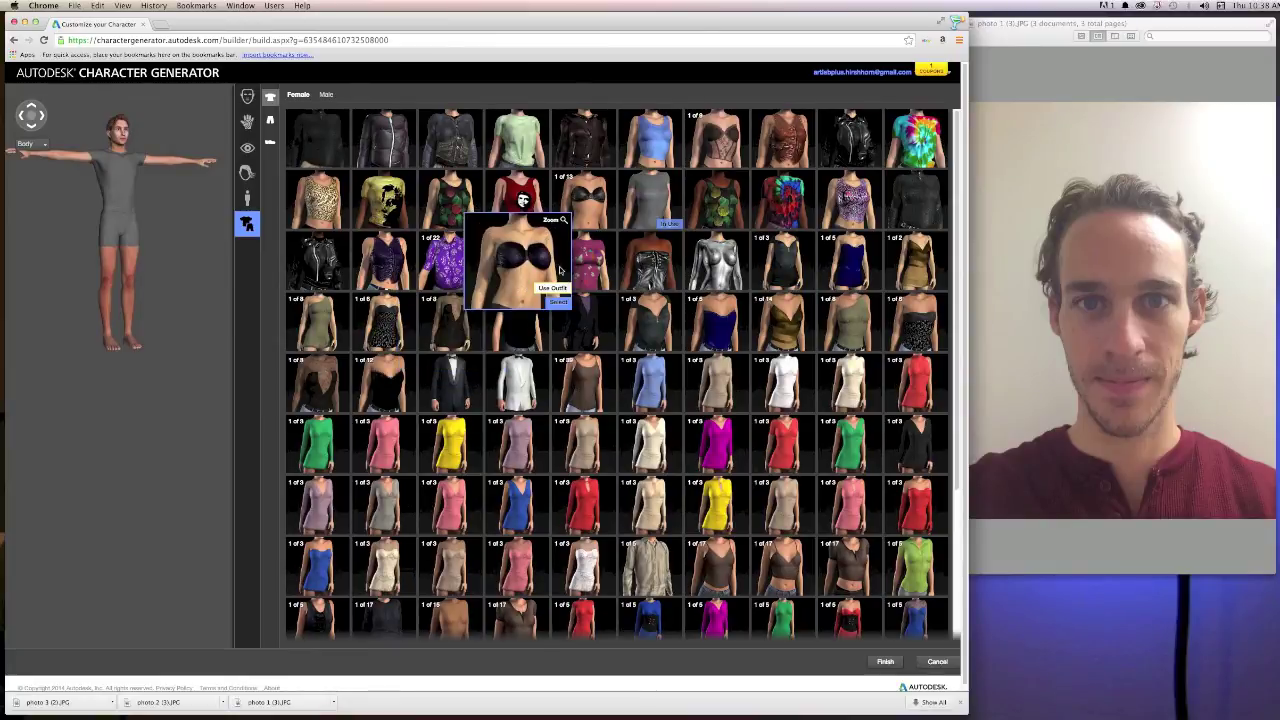
mouse_move(678, 232)
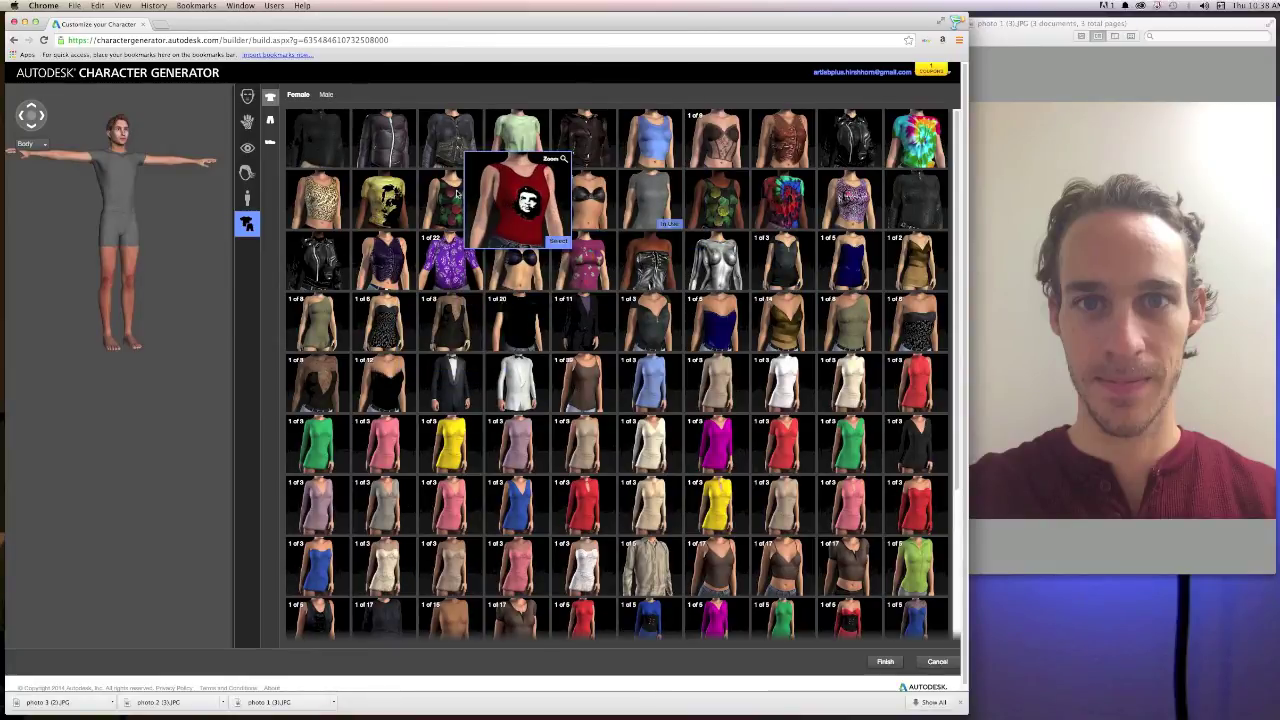
mouse_move(378, 213)
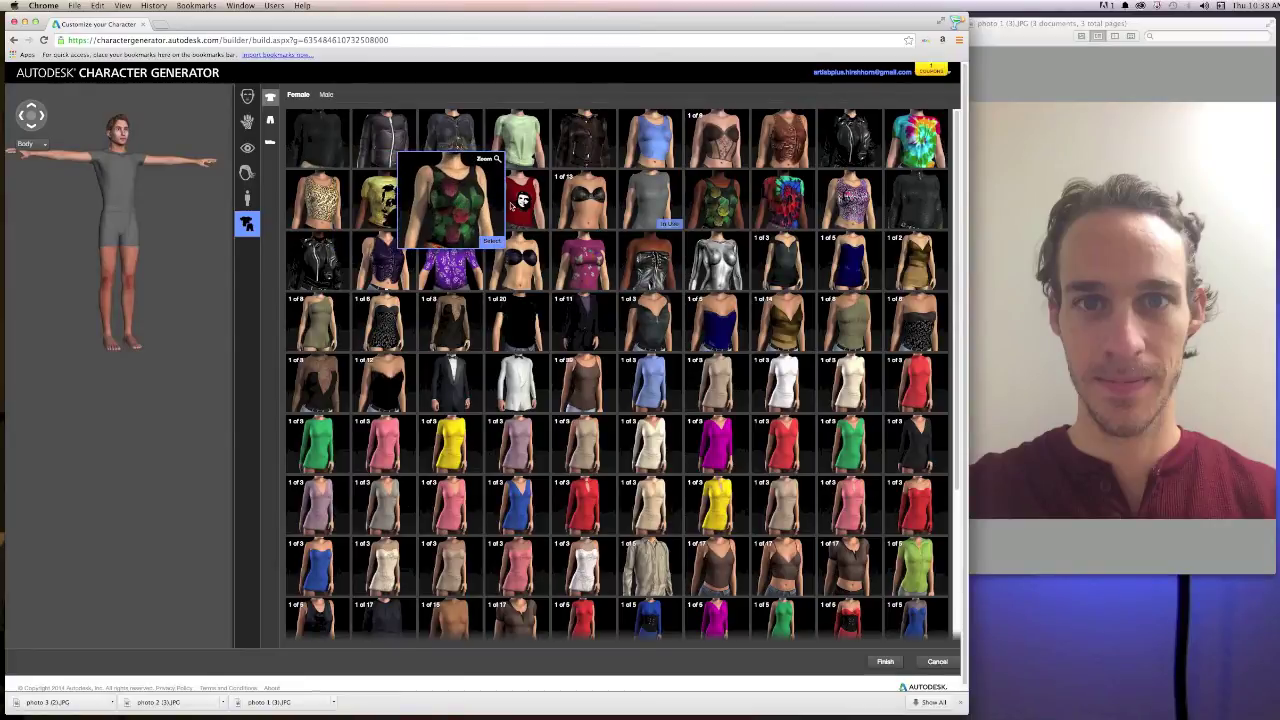
mouse_move(529, 207)
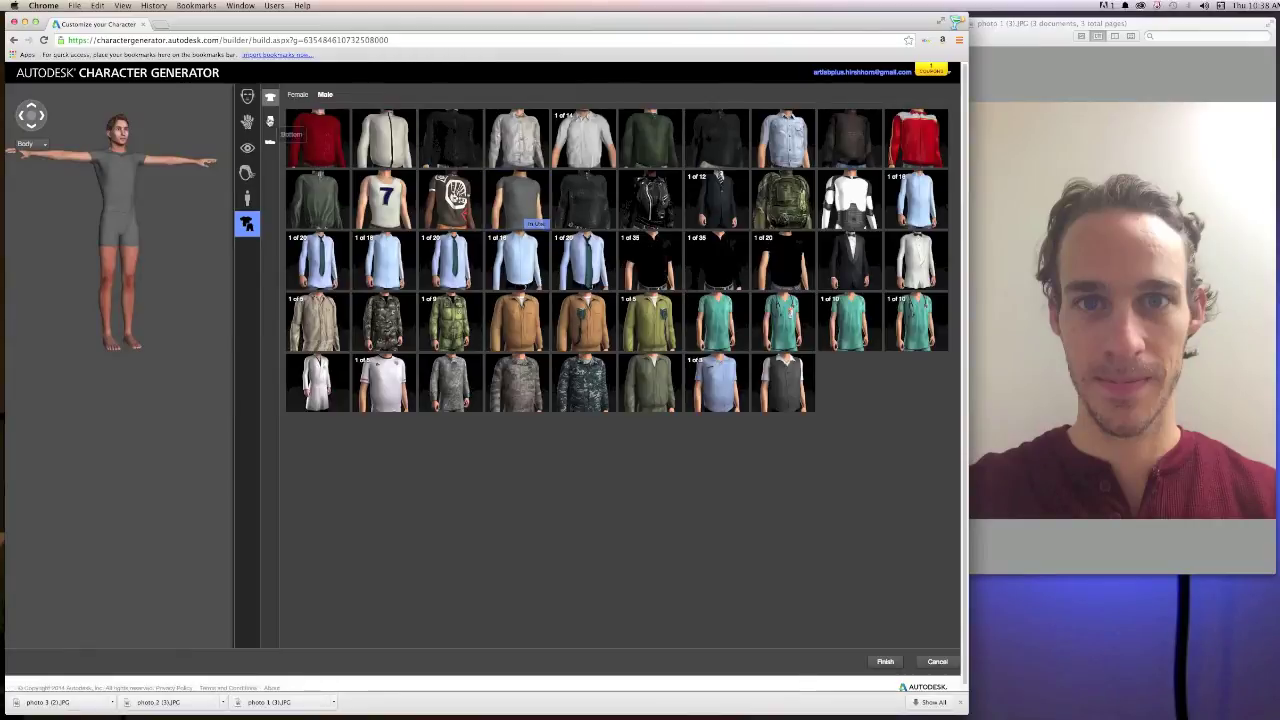
Step: Try several male trousers and apply the faded dark blue jeans, tenth in the second row
click(270, 121)
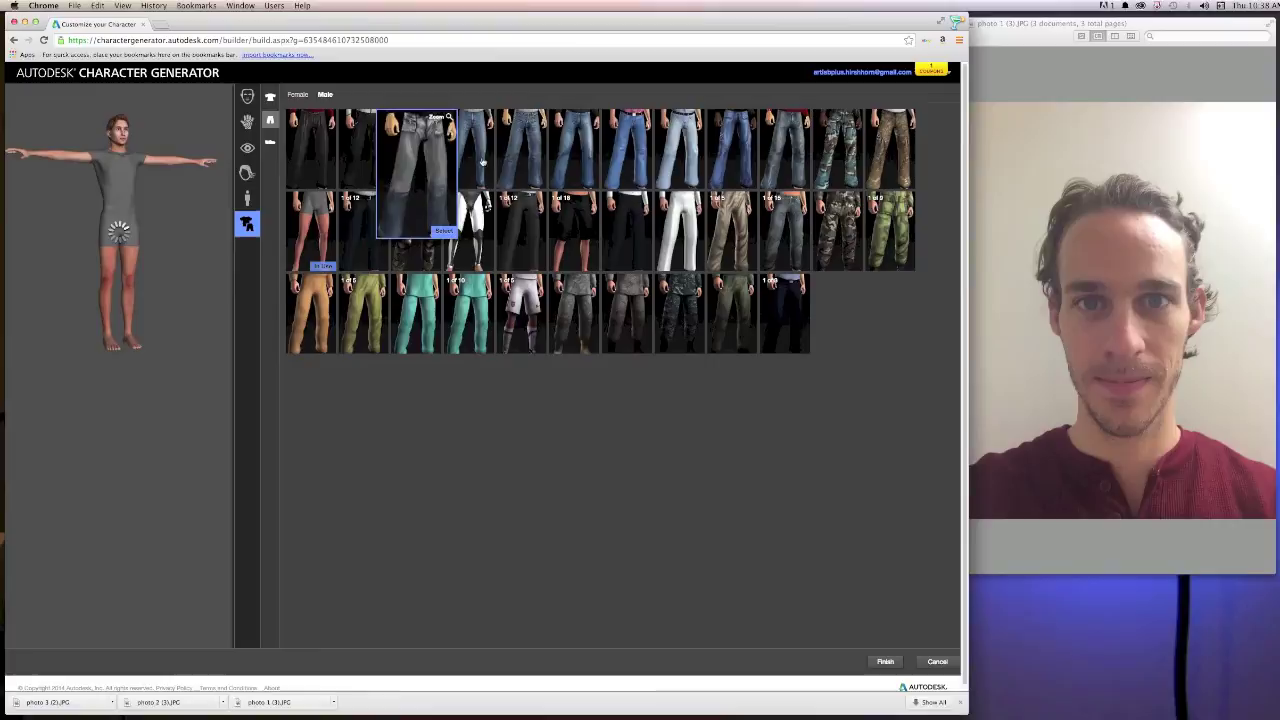
click(481, 162)
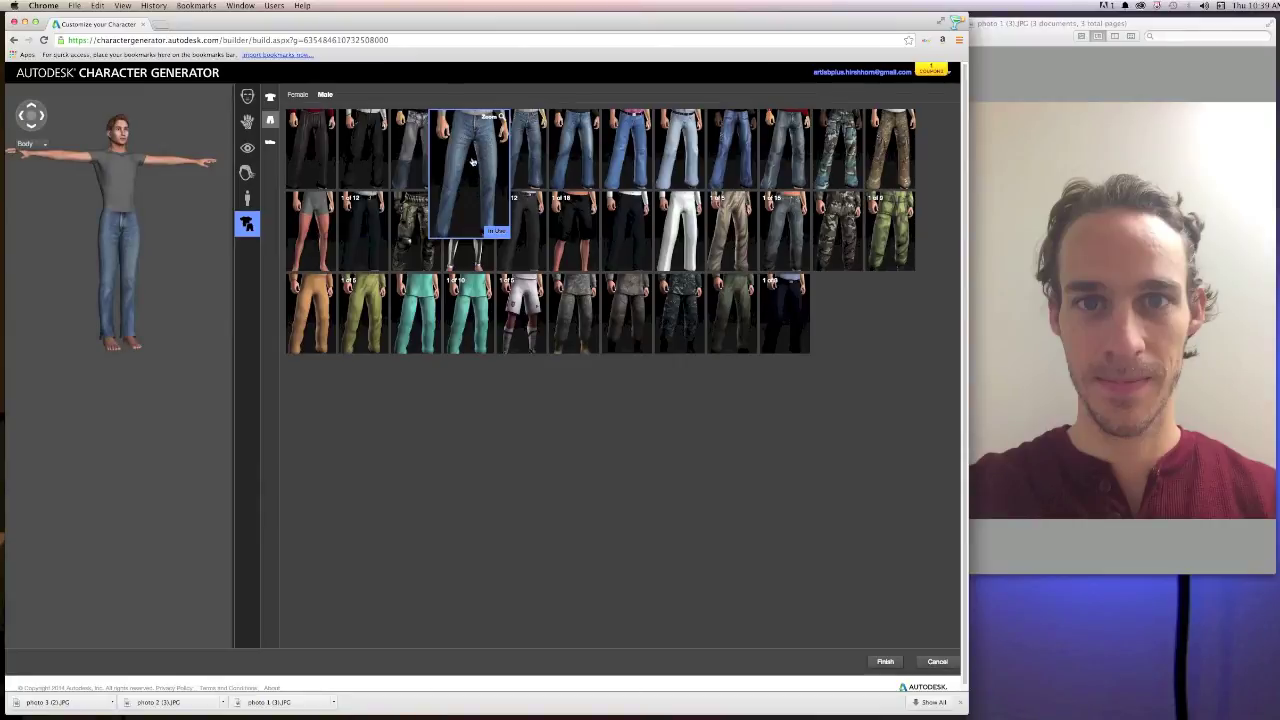
click(532, 219)
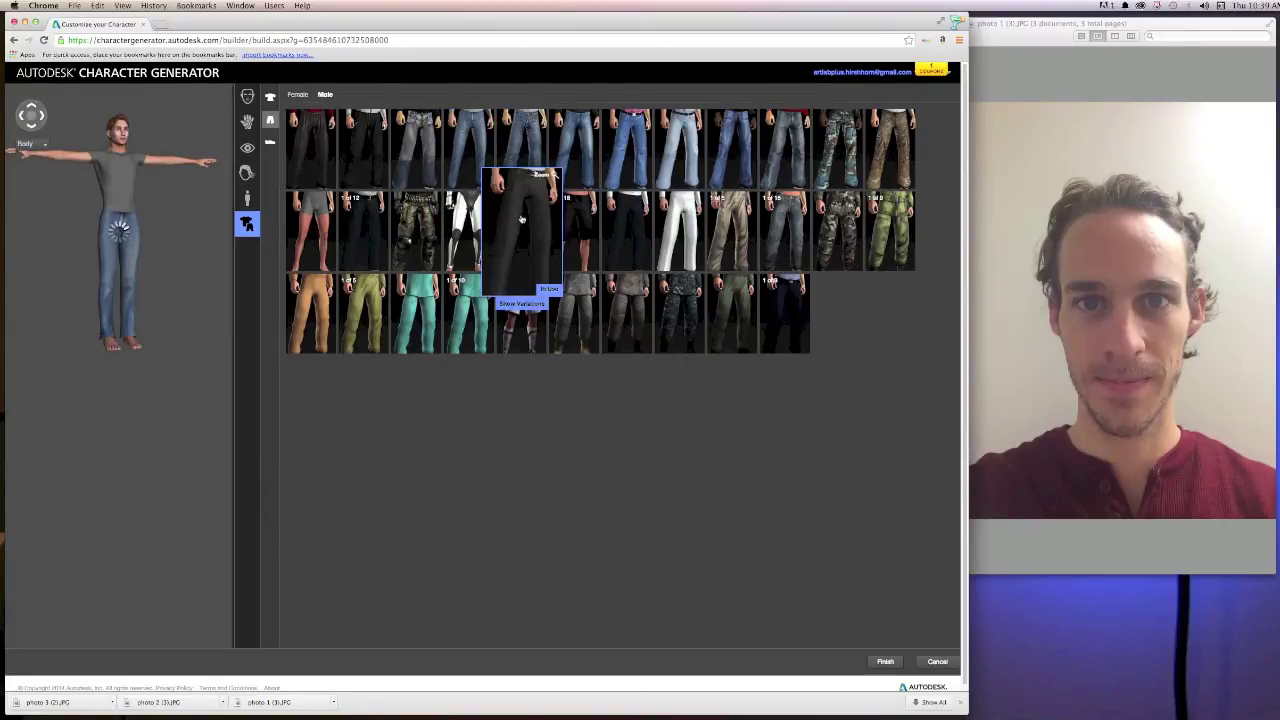
mouse_move(770, 228)
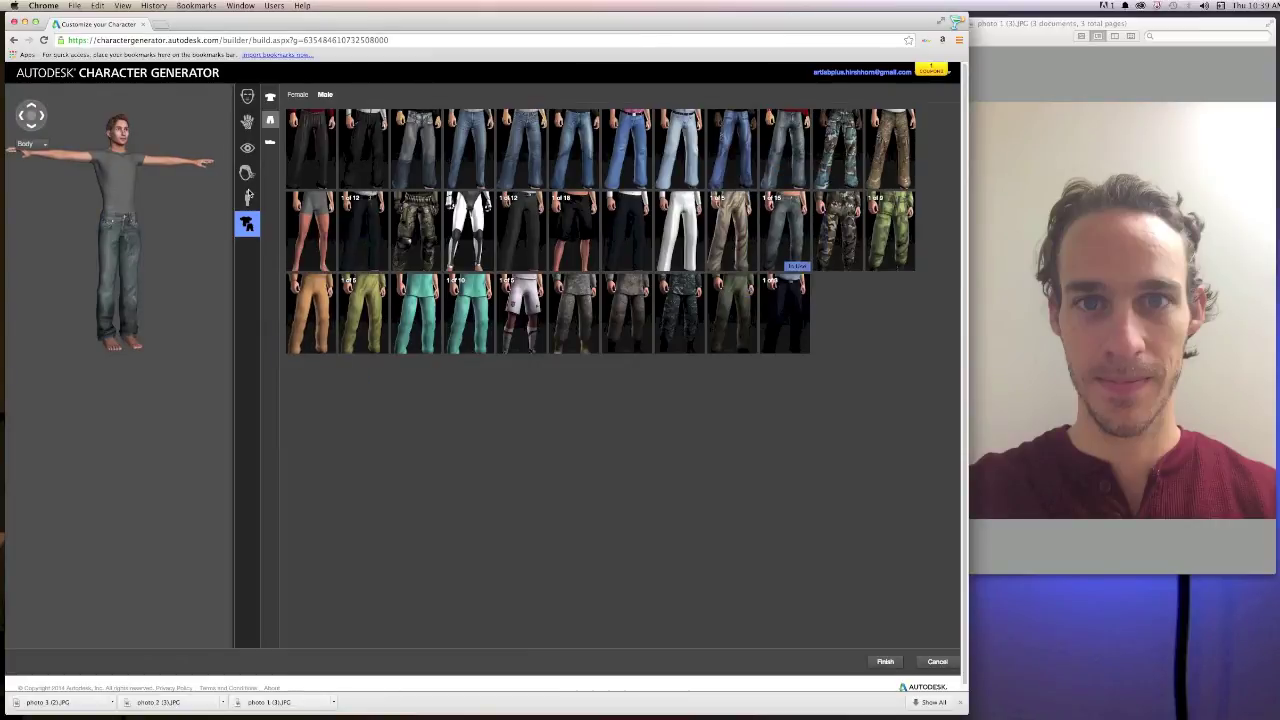
Step: Try the male shoes and put on the tan pair with white socks, eighth in the first row
click(270, 145)
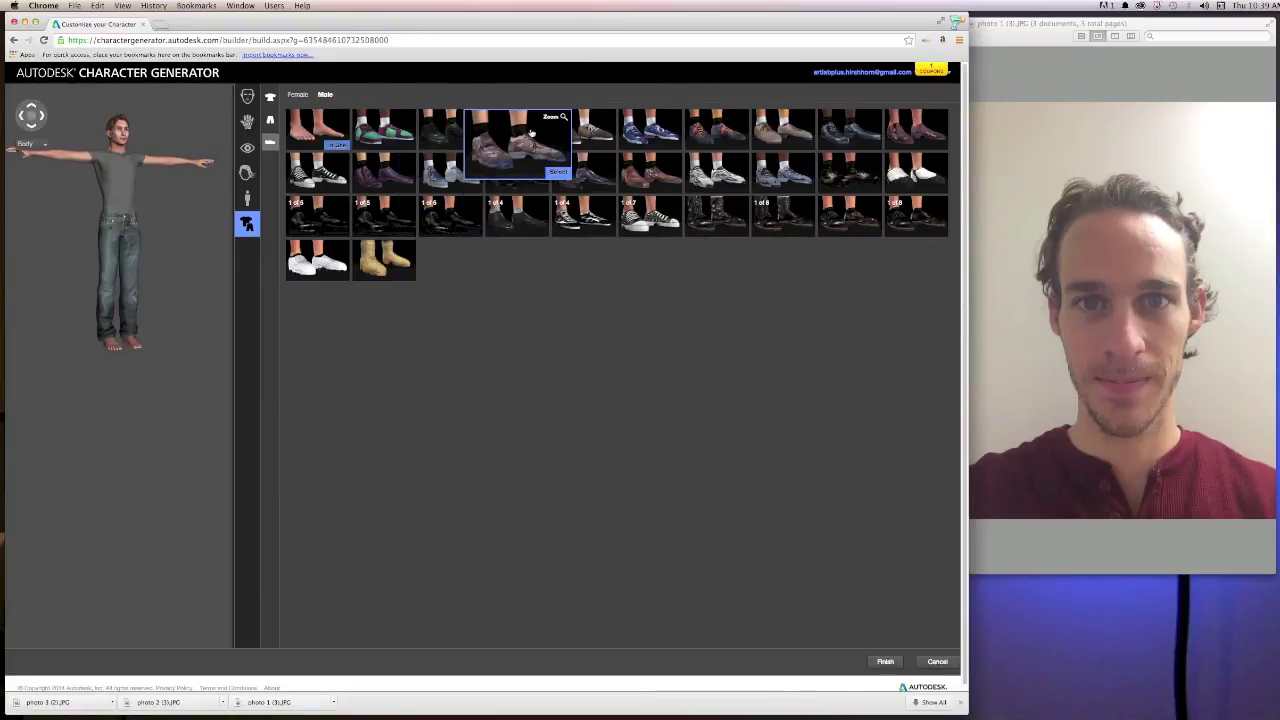
click(540, 132)
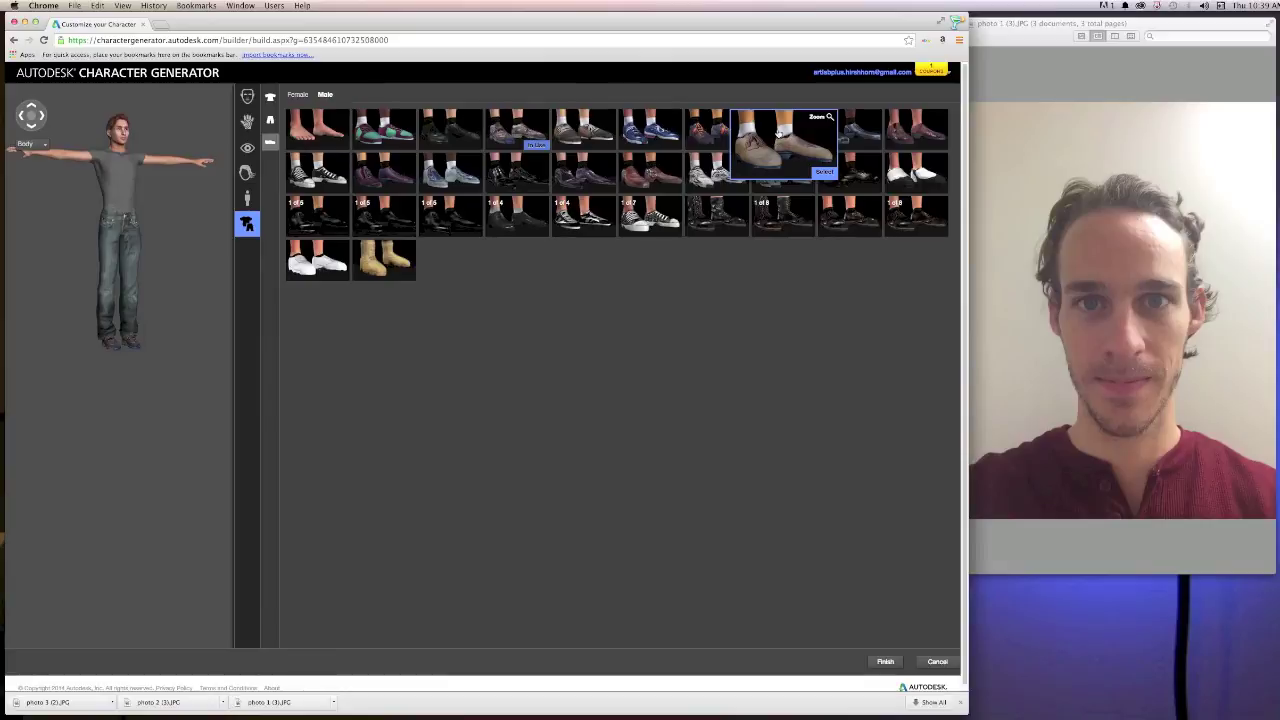
click(778, 133)
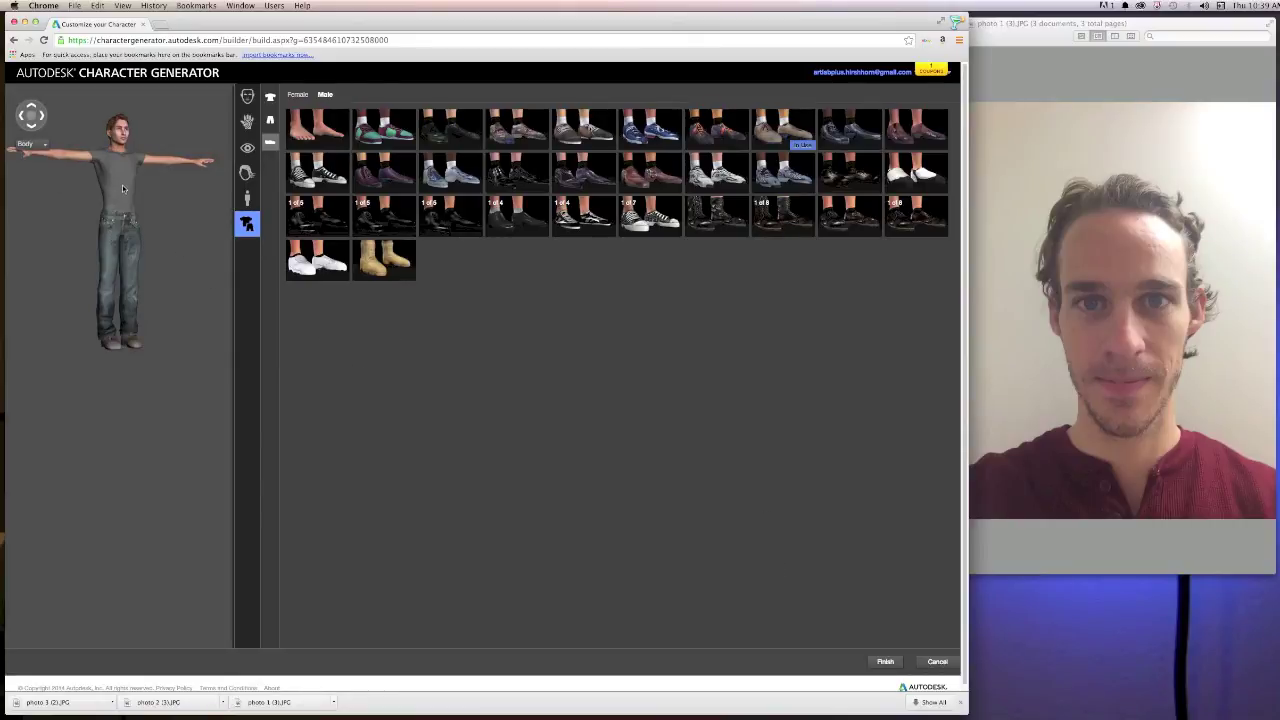
Step: Finish the character and save it under the first name of the person it represents
click(885, 662)
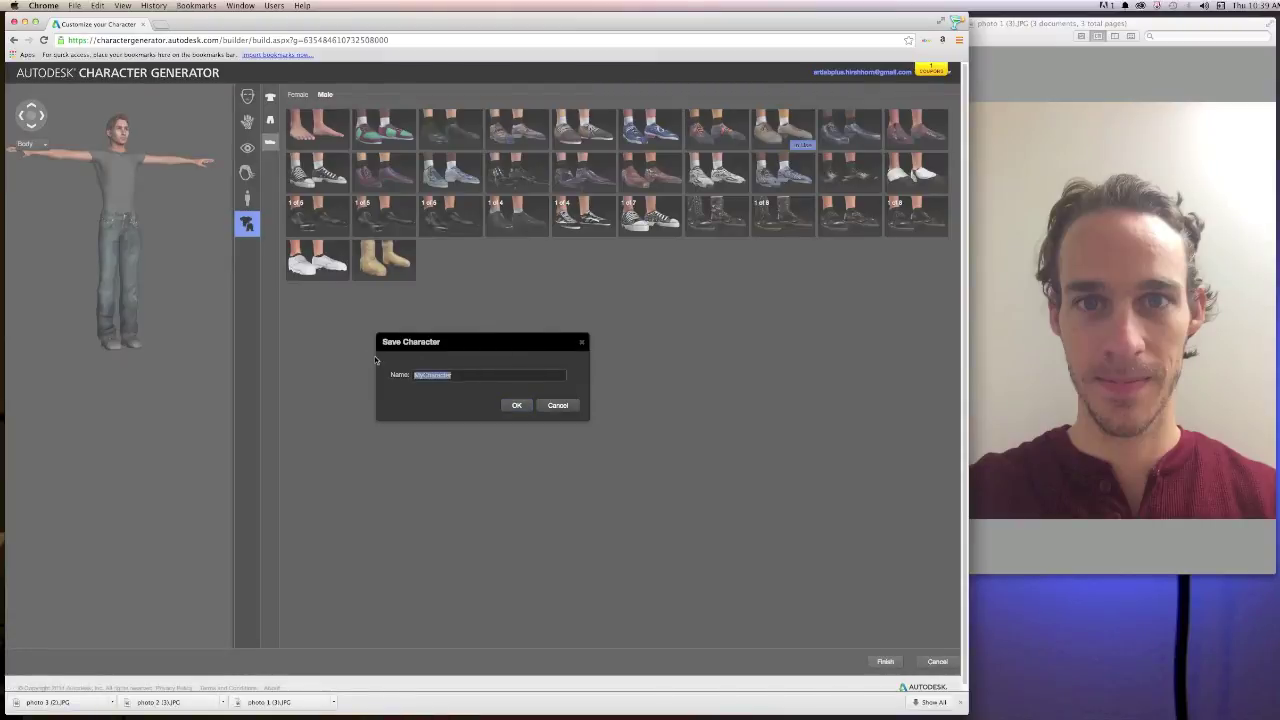
text(Cody)
click(516, 405)
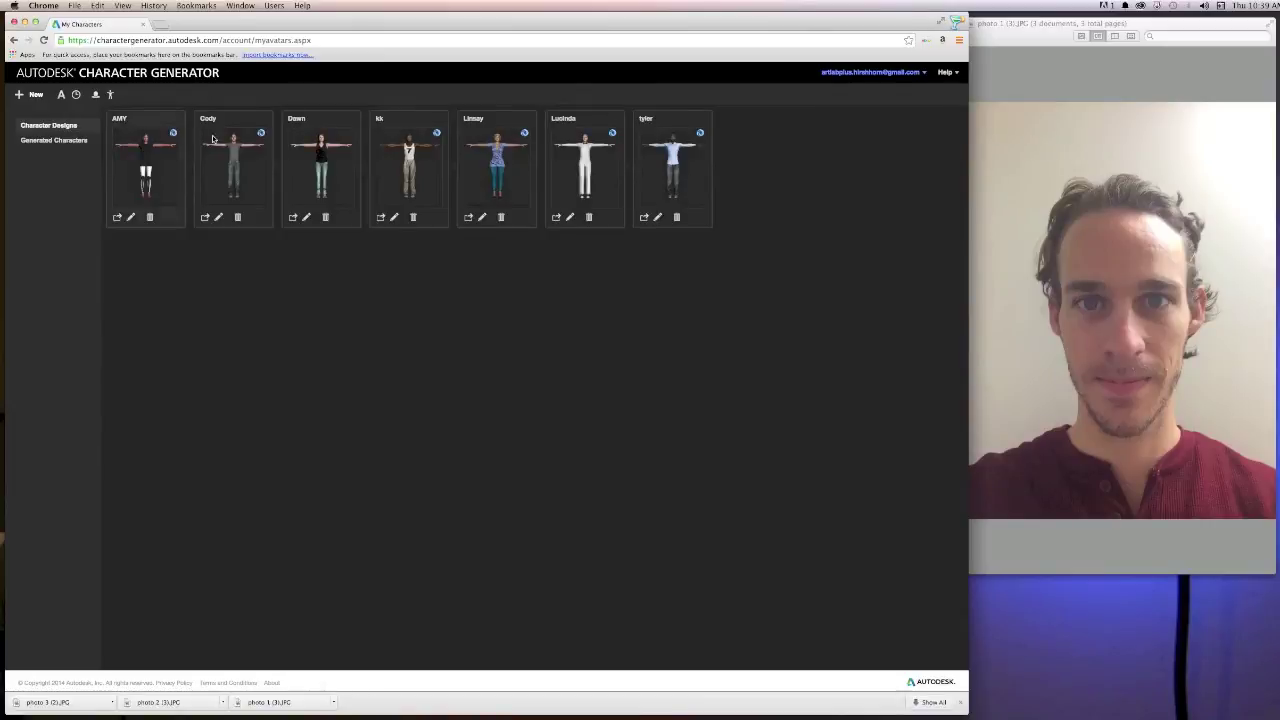
Step: Set up generation of the saved character for Maya (.mb) and Unity (.fbx) only, at low and high poly resolution, with the specular map included
click(204, 218)
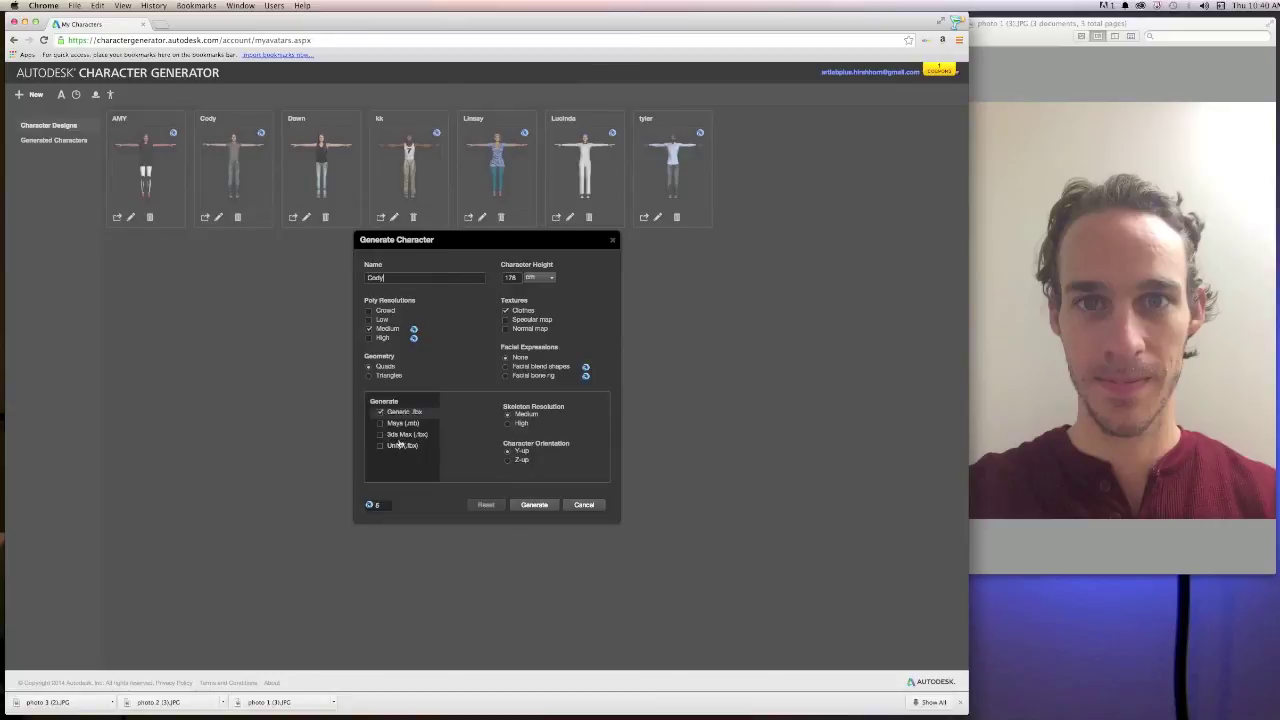
click(381, 424)
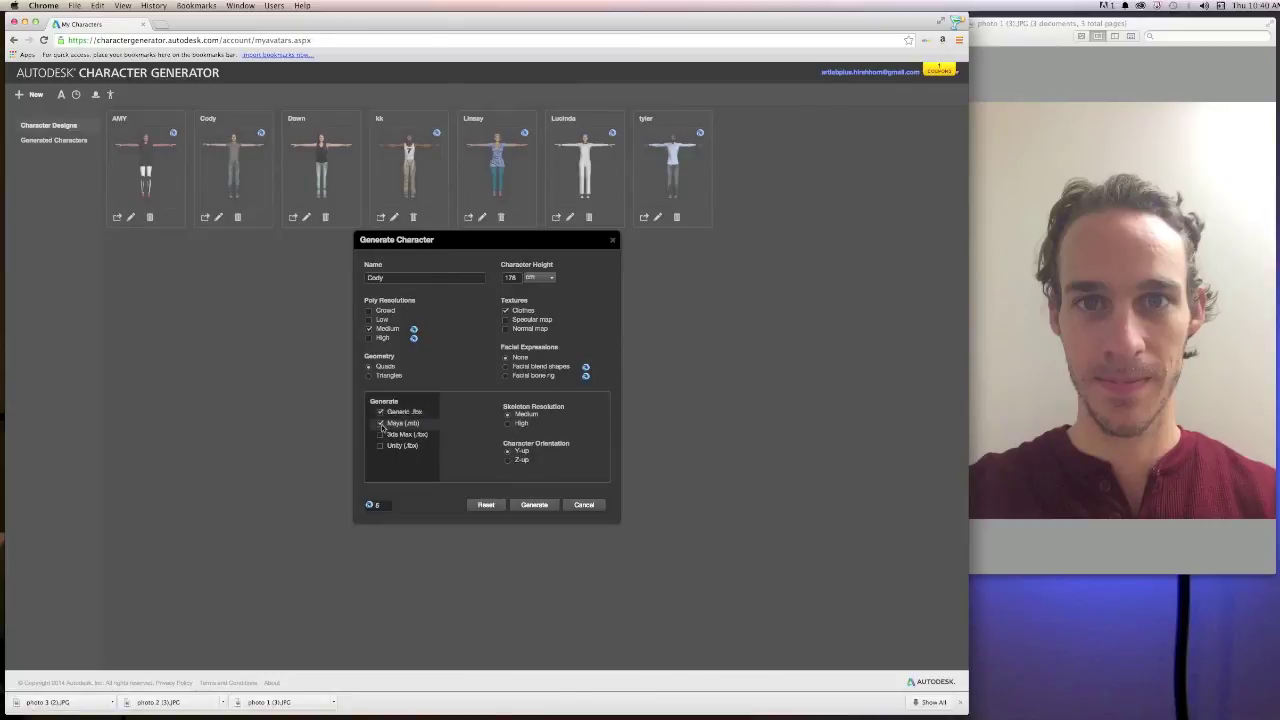
click(381, 412)
click(369, 329)
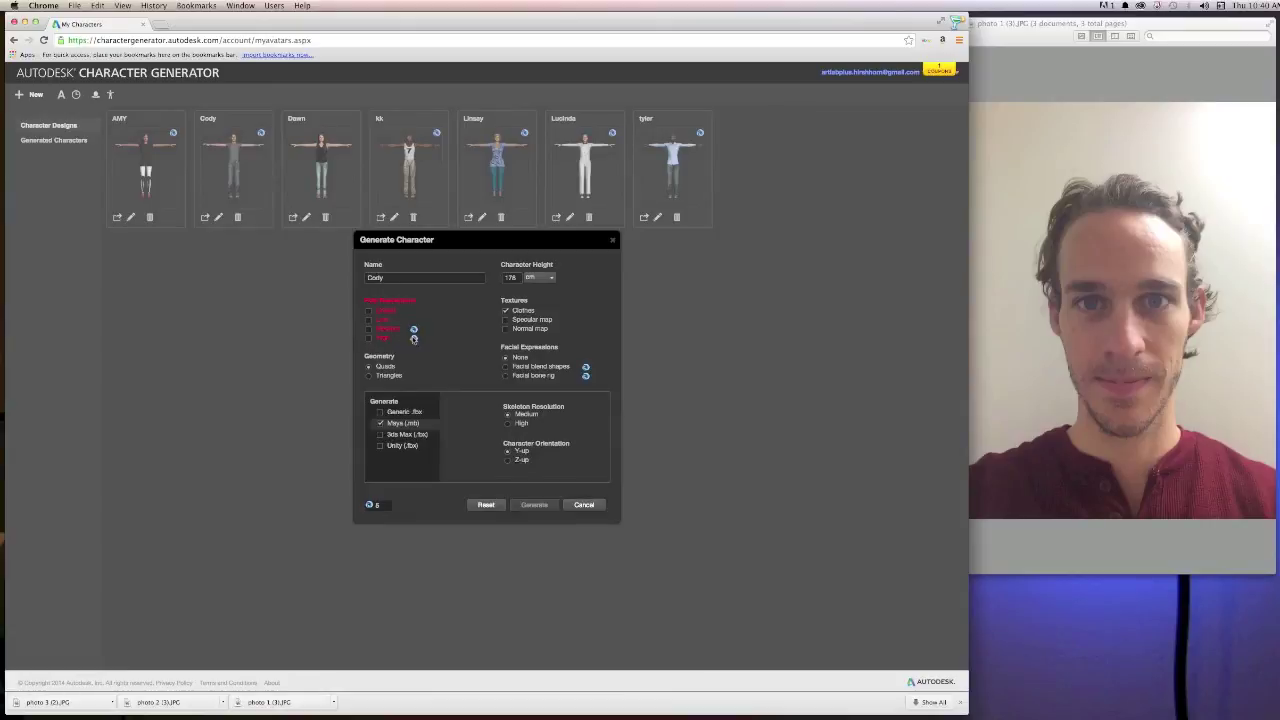
click(370, 338)
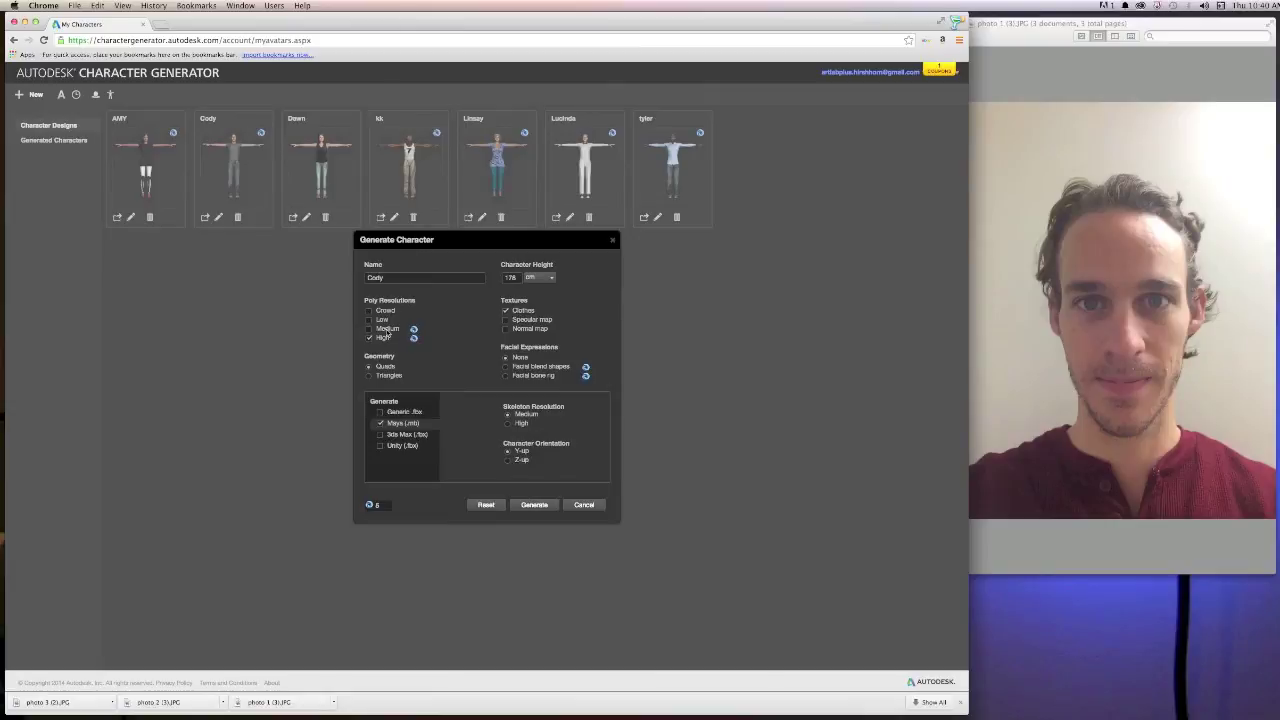
click(369, 336)
click(380, 446)
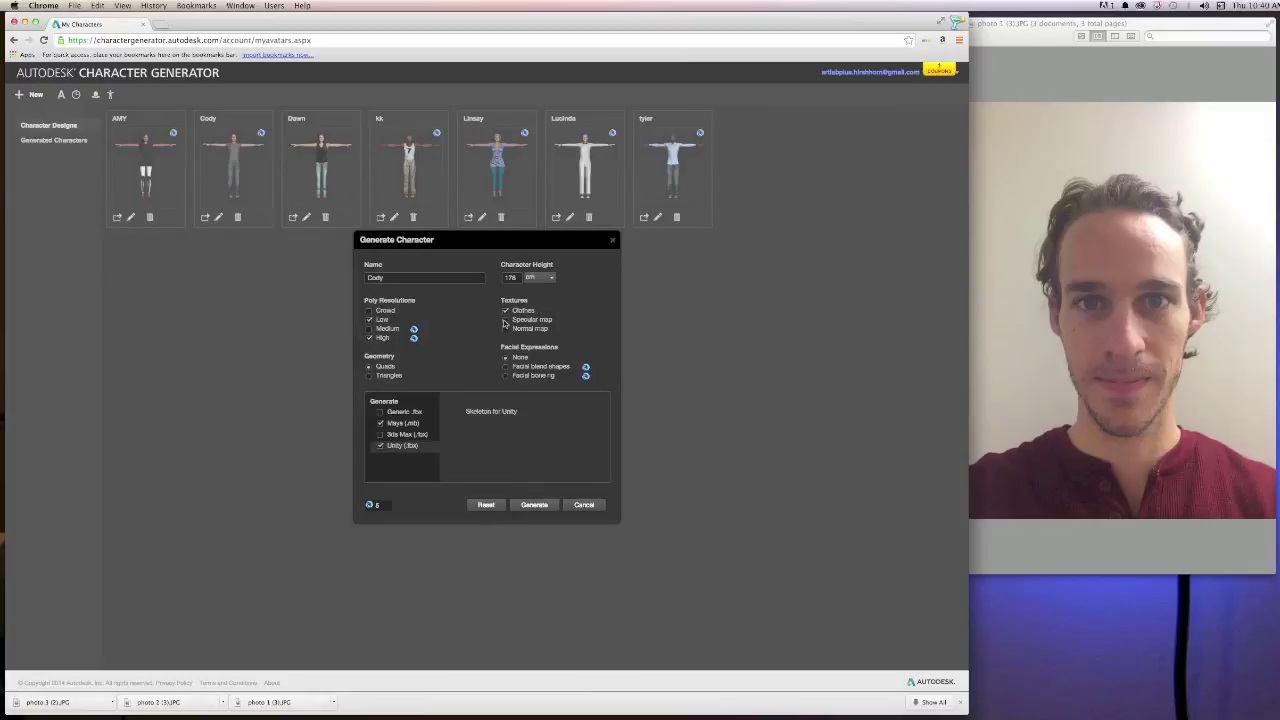
click(505, 320)
Step: Generate the character with these settings and open the list of generated characters
click(533, 505)
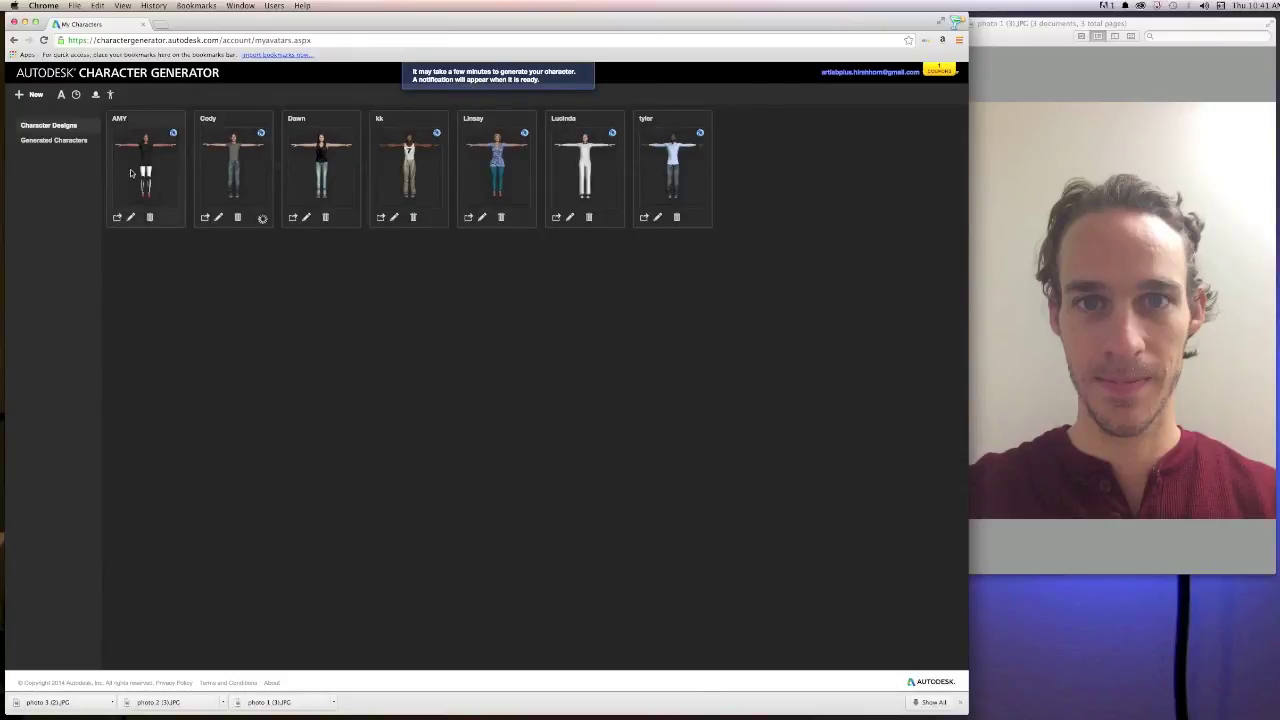
click(66, 146)
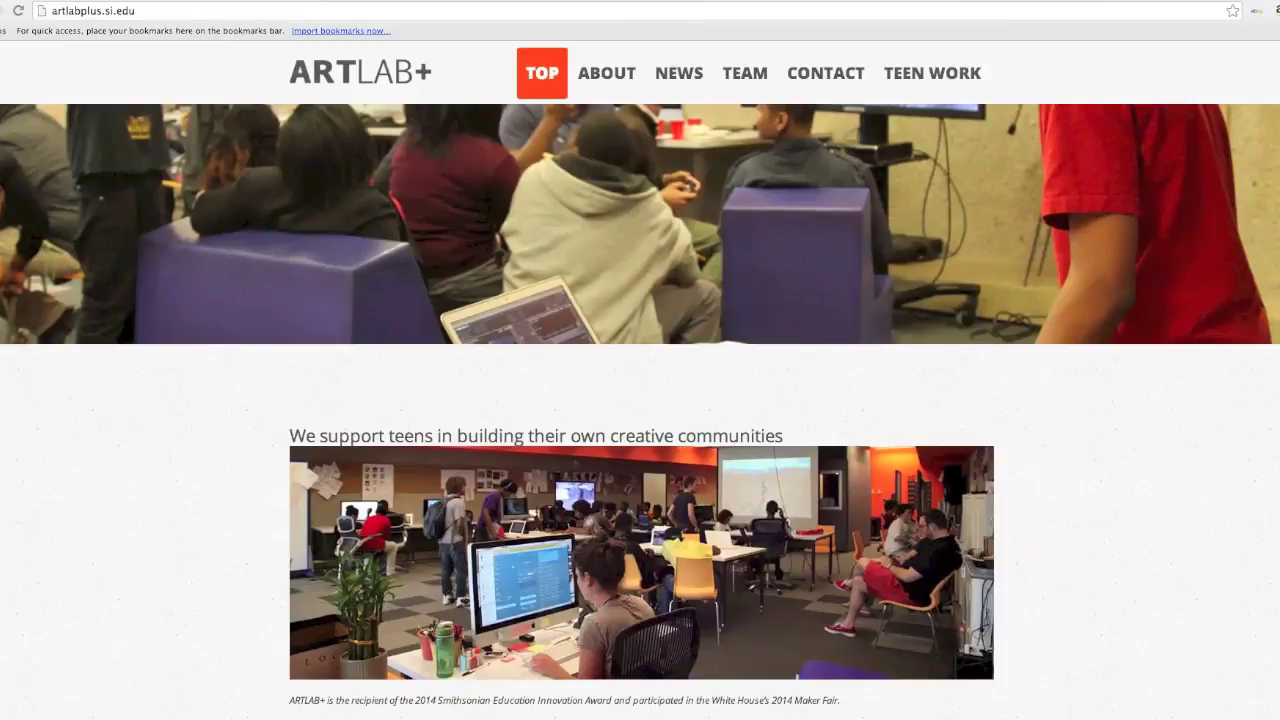
scroll(640, 412, down, 3)
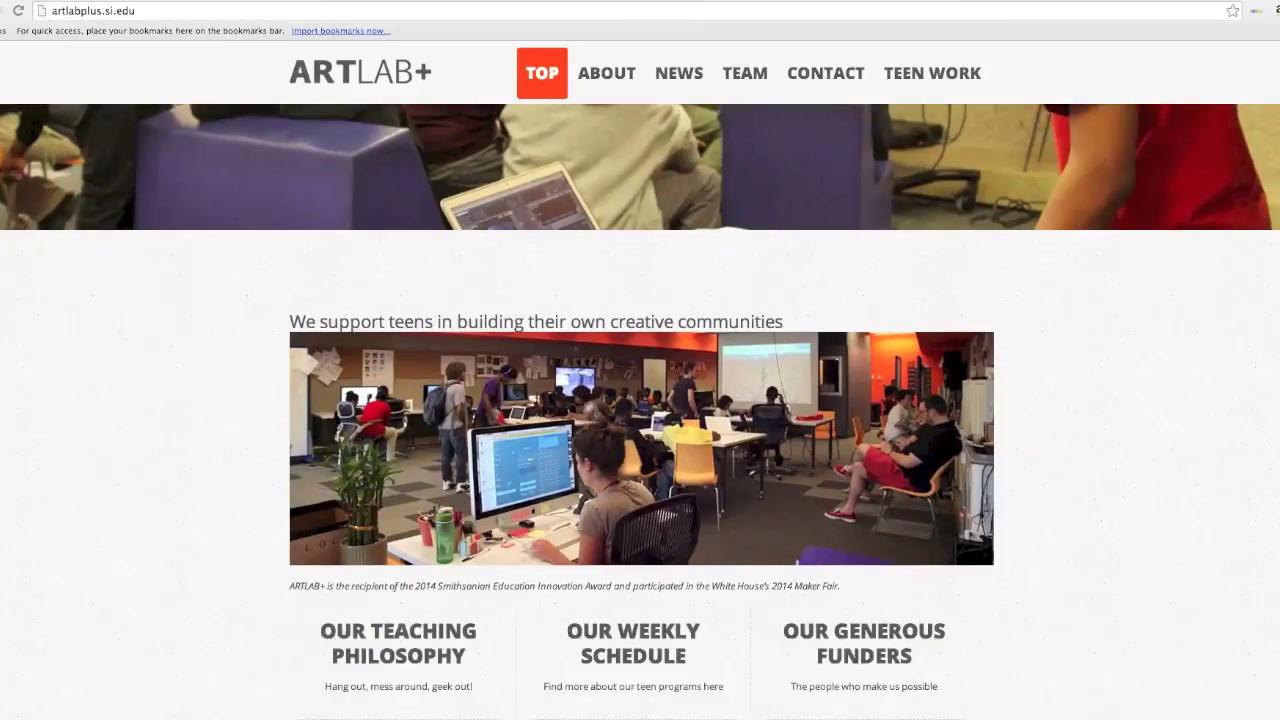
scroll(640, 400, down, 3)
scroll(640, 400, down, 2)
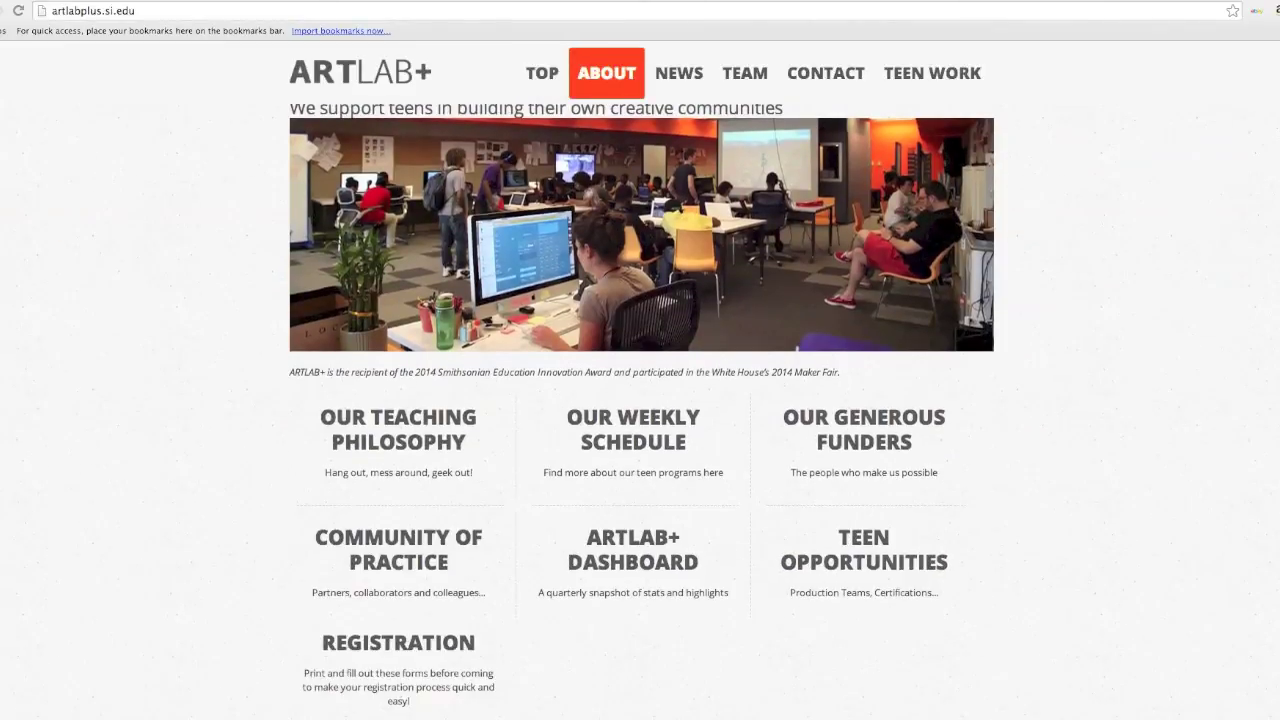